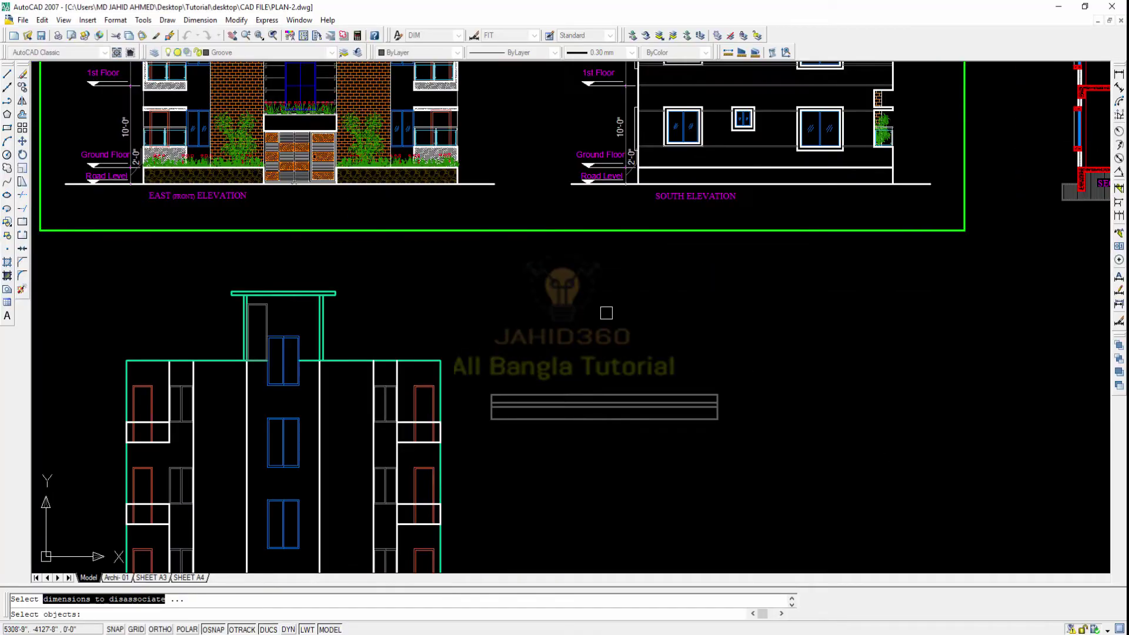
# Pan to empty space and draw a vertical line down, then a horizontal line right.
pyautogui.press('Escape')
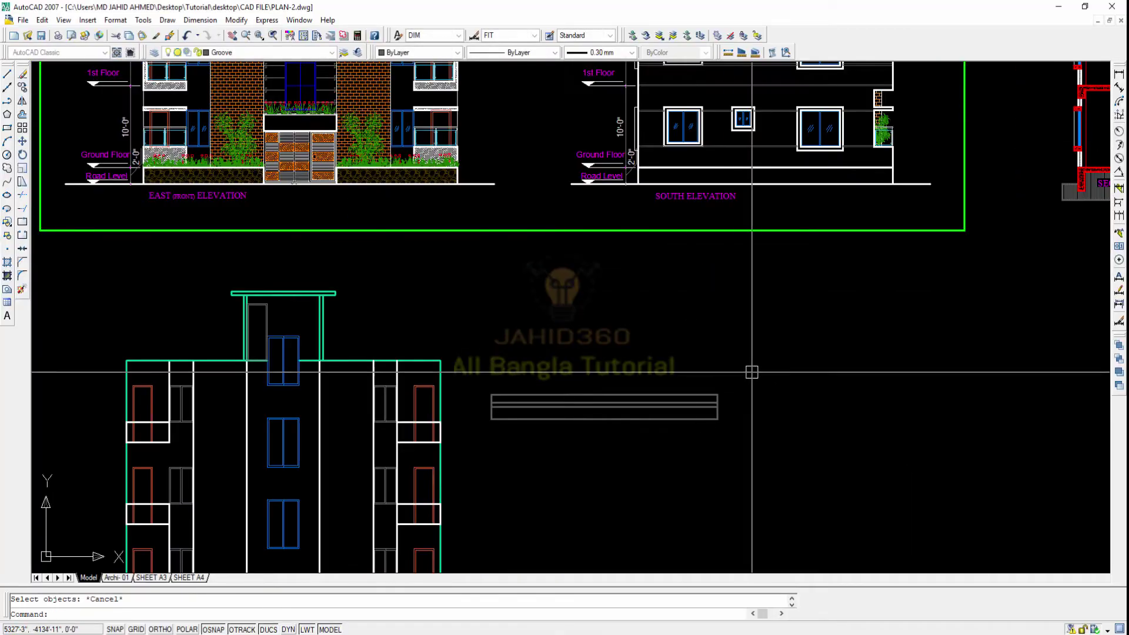
pyautogui.moveTo(623, 306); pyautogui.dragTo(88, 180, button='middle')
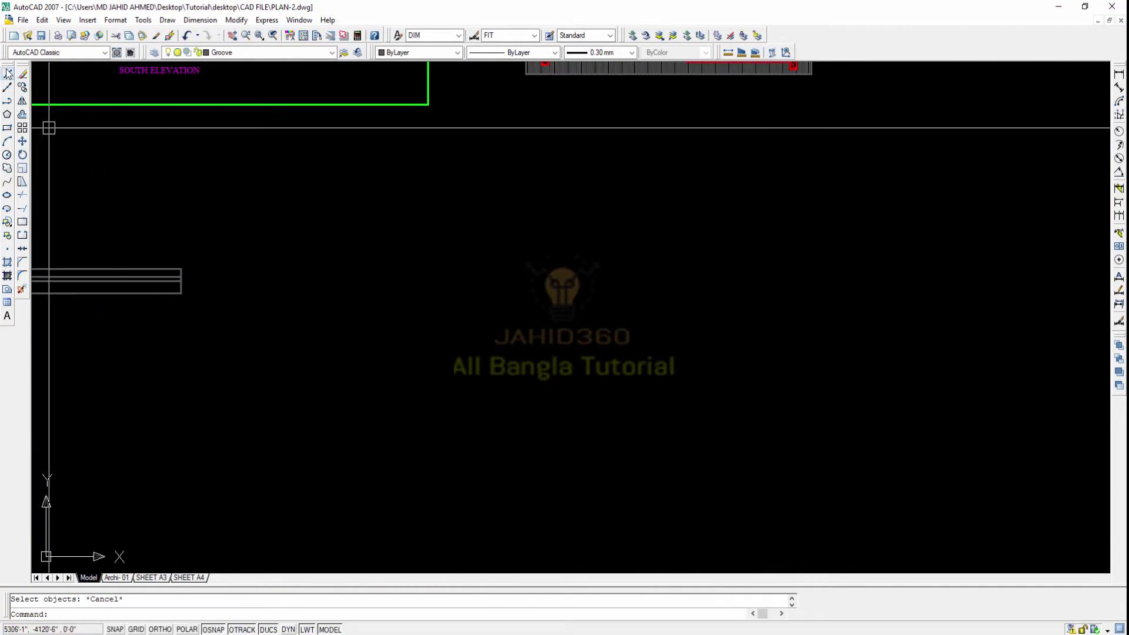
pyautogui.click(8, 73)
pyautogui.click(429, 254)
pyautogui.click(429, 381)
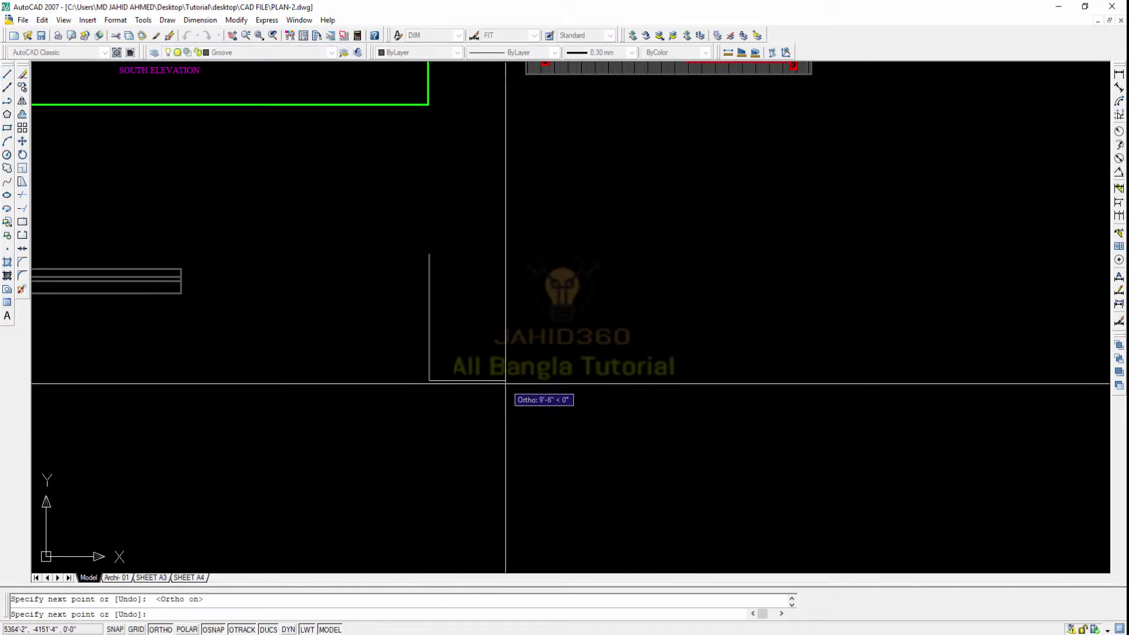
pyautogui.click(539, 381)
pyautogui.press('Return')
pyautogui.click(484, 381)
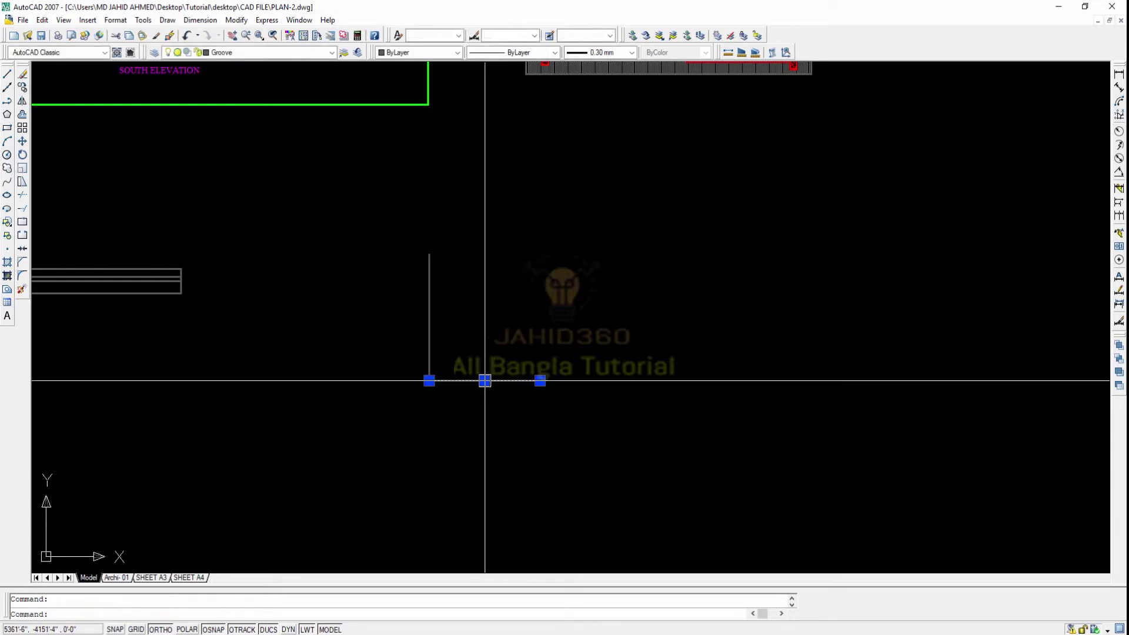
pyautogui.press('Escape')
pyautogui.click(431, 336)
pyautogui.press('Escape')
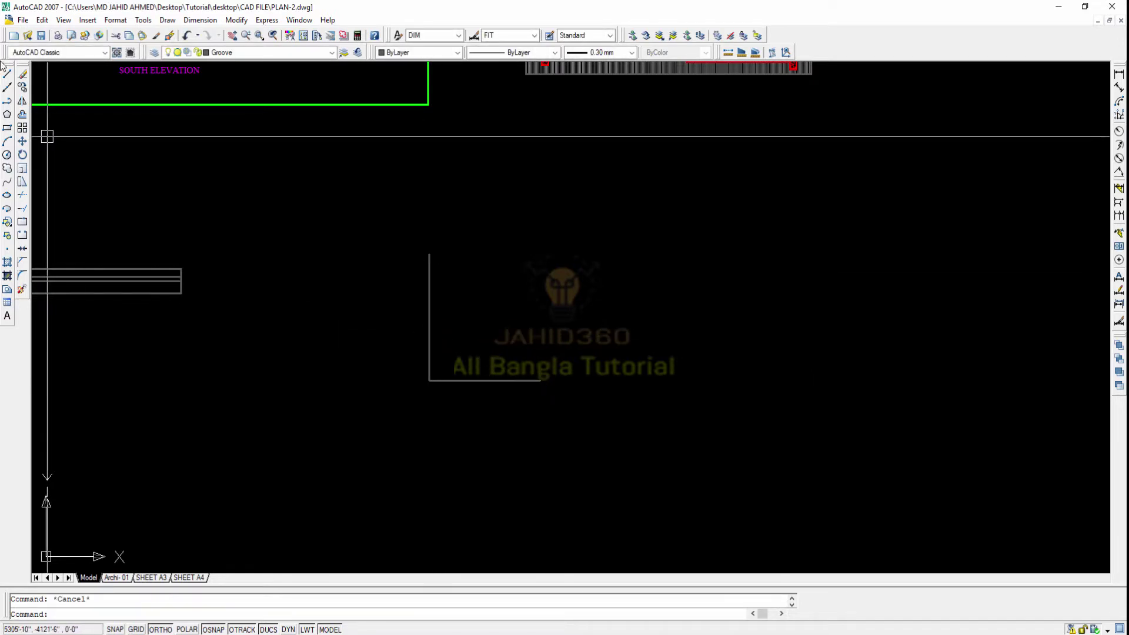
# Draw a test corner polyline to the right, then erase it with E.
pyautogui.click(7, 101)
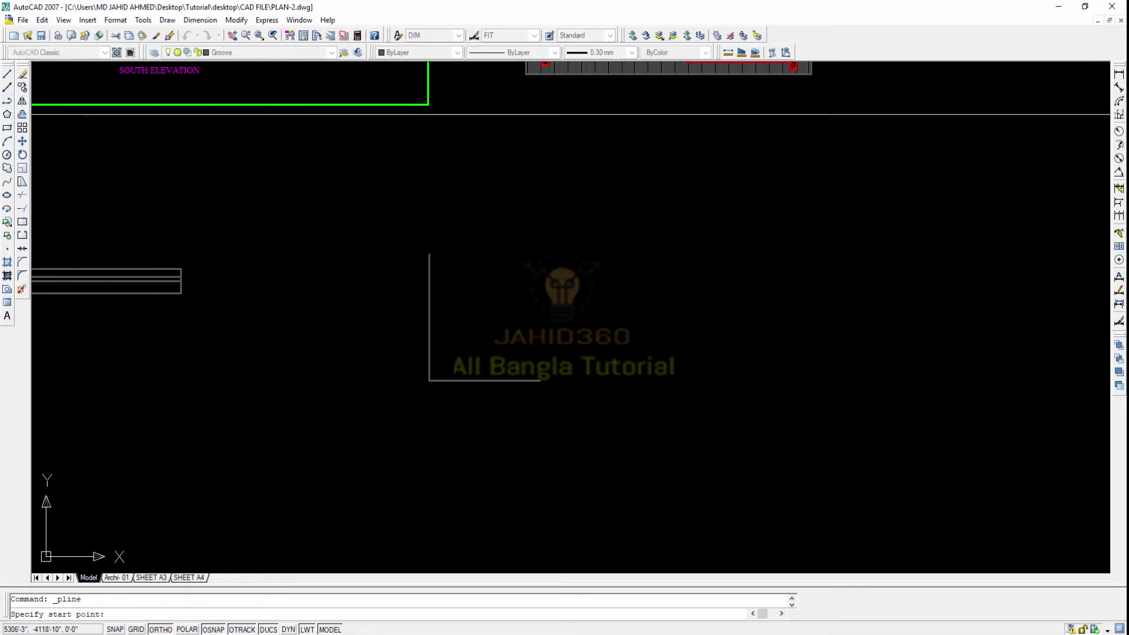
pyautogui.click(568, 248)
pyautogui.click(713, 248)
pyautogui.click(713, 353)
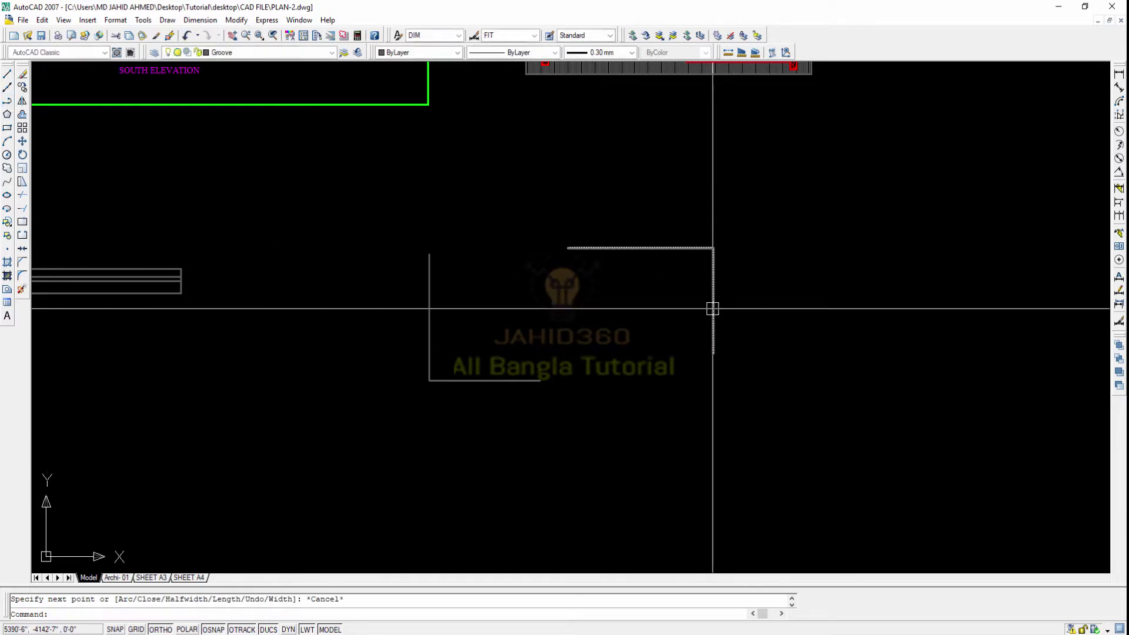
pyautogui.press('Return')
pyautogui.click(642, 248)
pyautogui.press('Escape')
pyautogui.click(430, 317)
pyautogui.press('Escape')
pyautogui.click(503, 380)
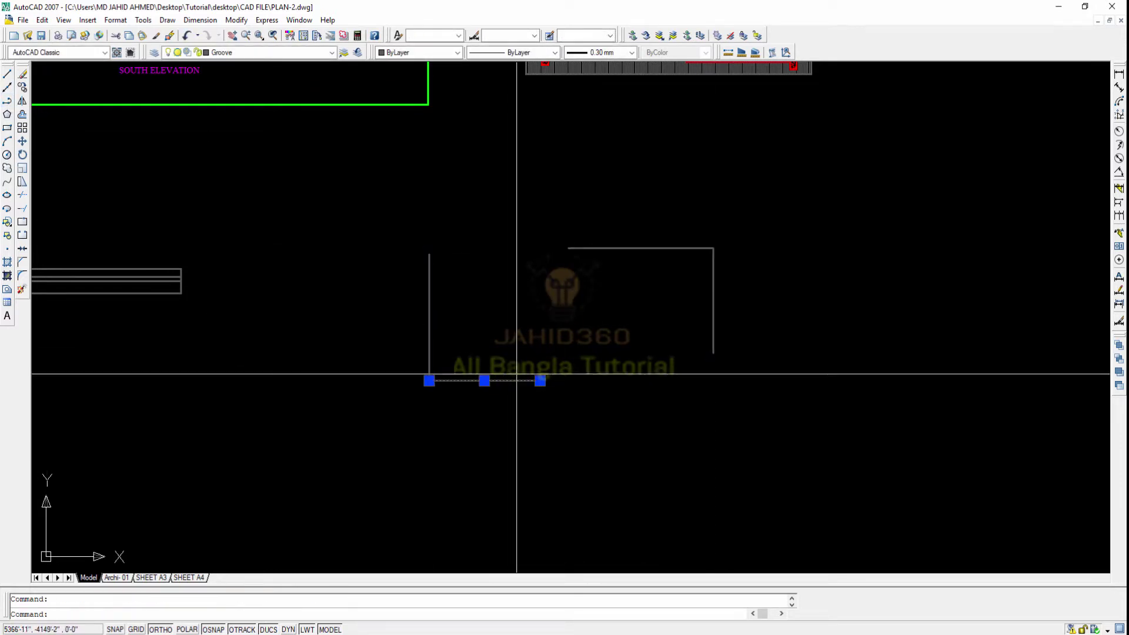
pyautogui.press('Escape')
pyautogui.click(693, 249)
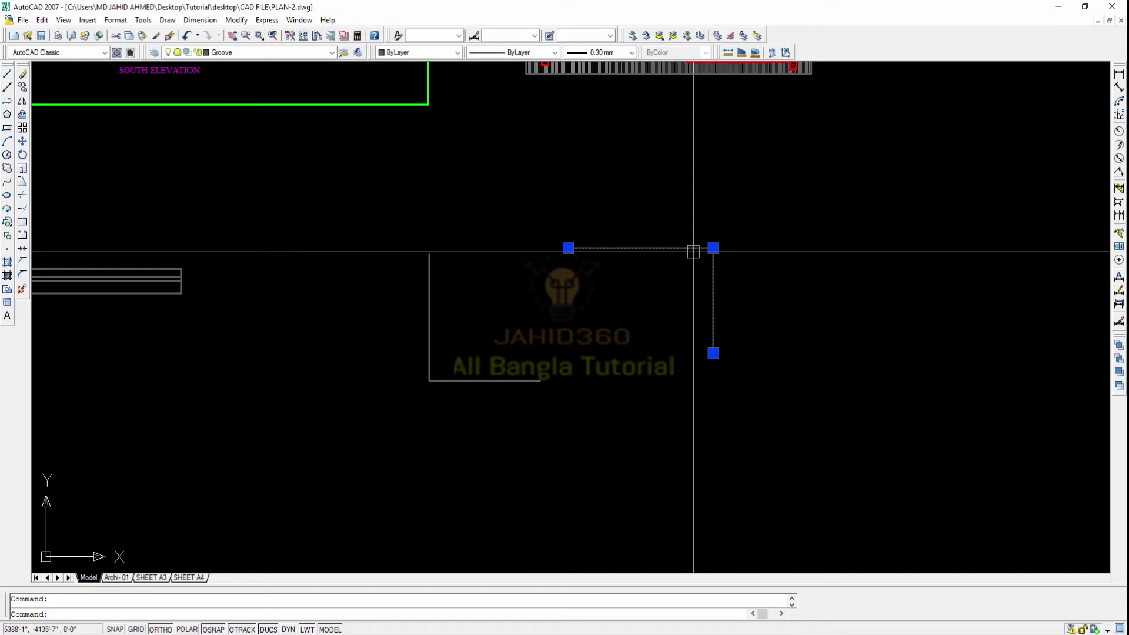
pyautogui.write(' e')
pyautogui.press('Return')
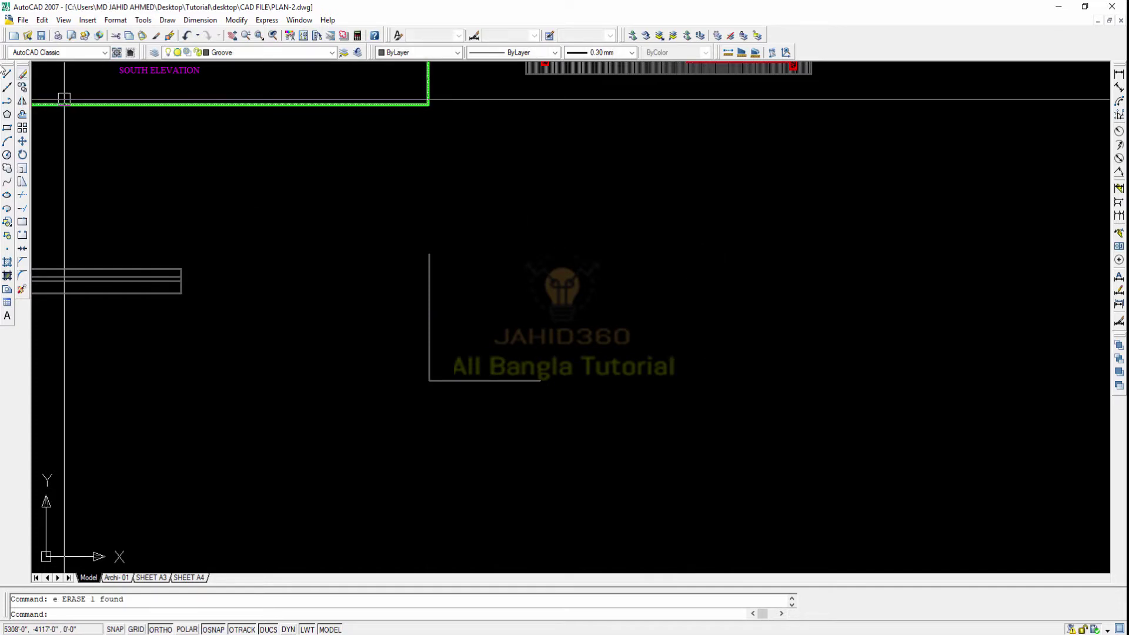
# Select both L lines to check them, then nudge the view slightly.
pyautogui.click(430, 294)
pyautogui.click(479, 380)
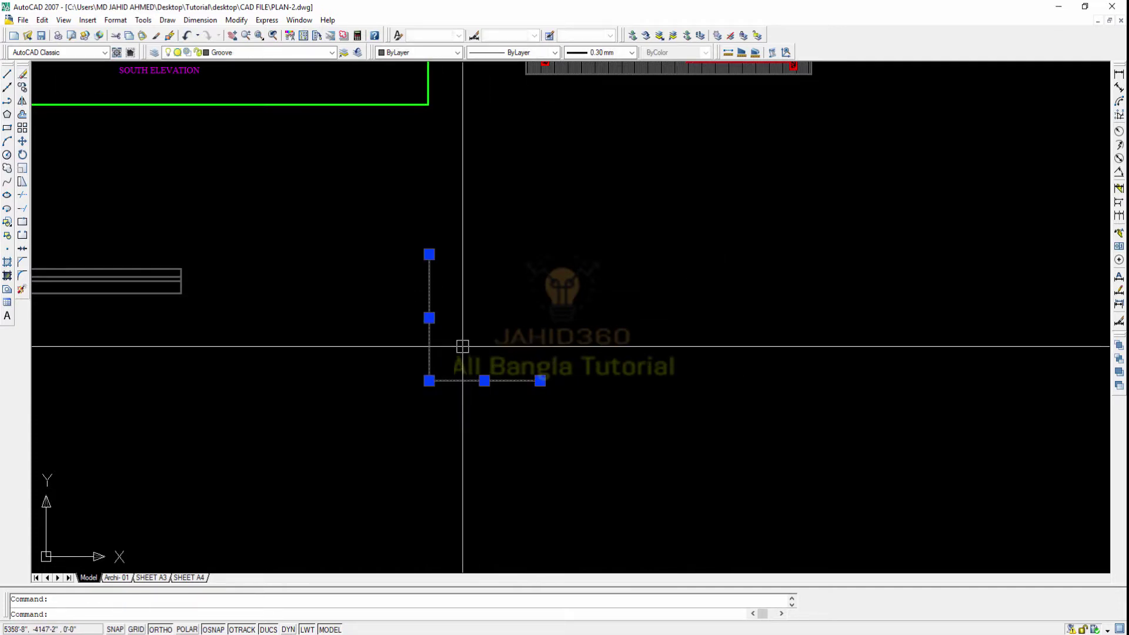
pyautogui.press('Escape')
pyautogui.moveTo(461, 305); pyautogui.dragTo(485, 269, button='middle')
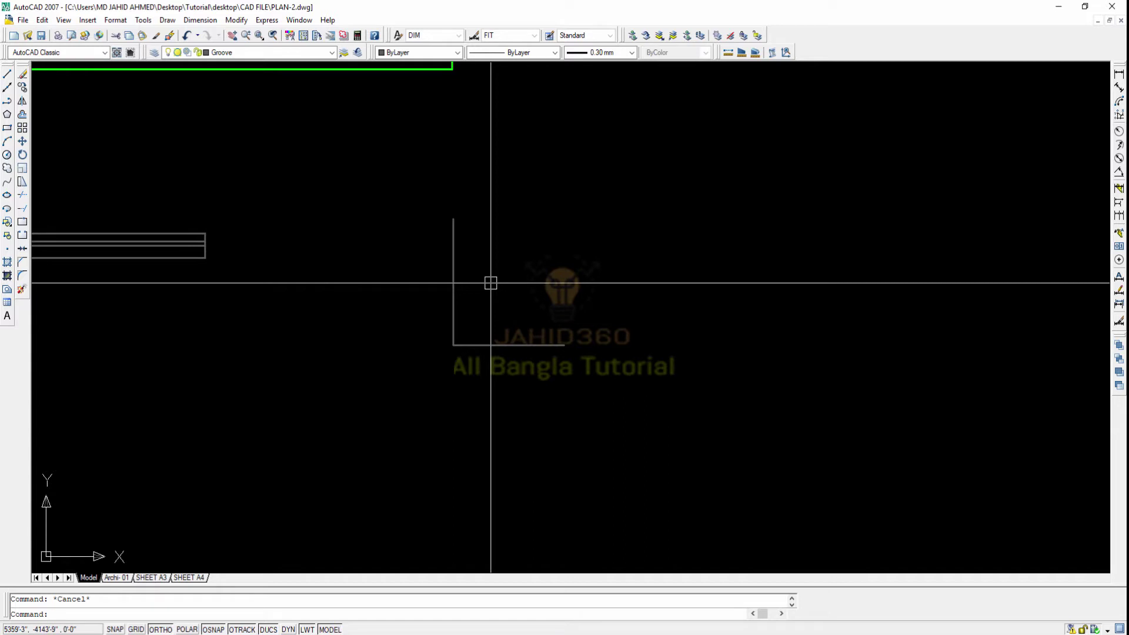
# Window-select both L lines twice to check them, clearing the selection each time.
pyautogui.click(500, 312)
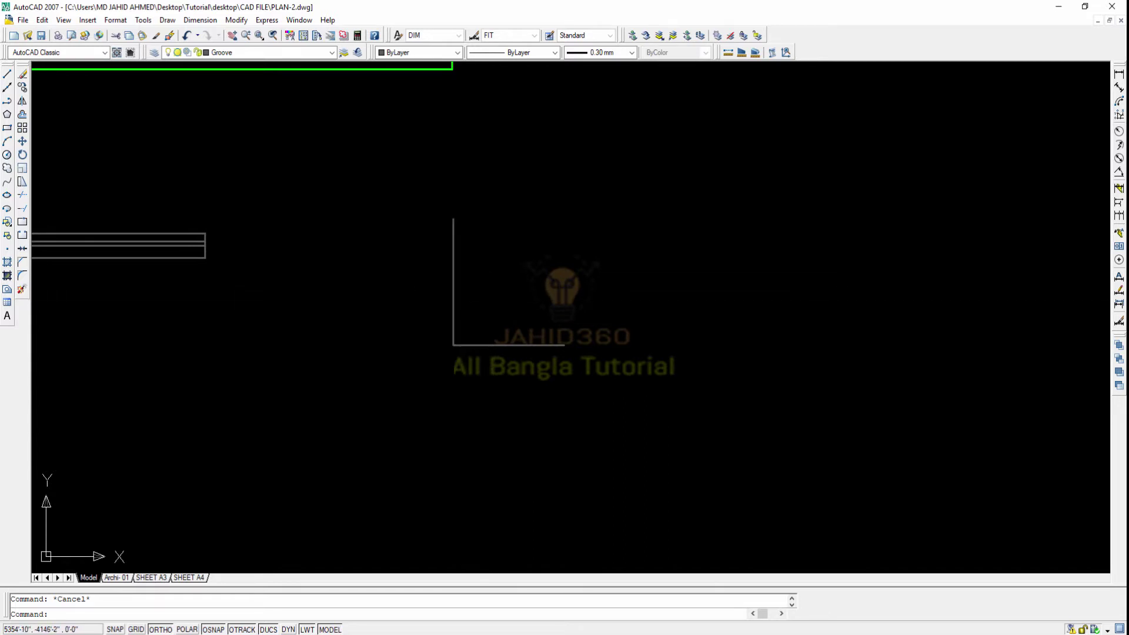
pyautogui.click(435, 359)
pyautogui.press('Escape')
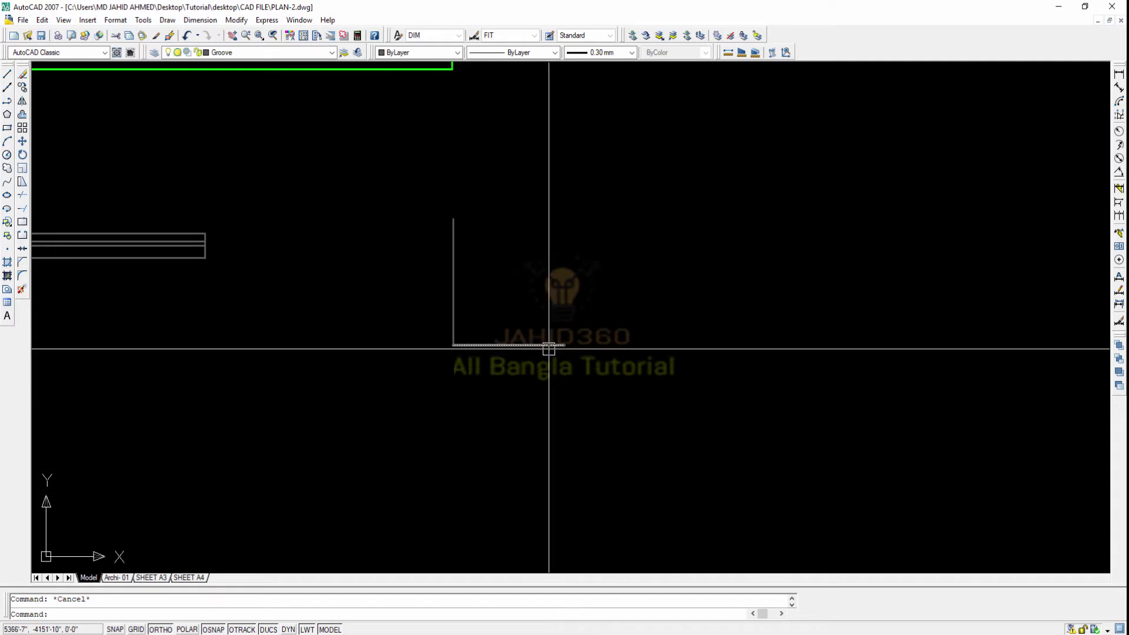
pyautogui.click(541, 396)
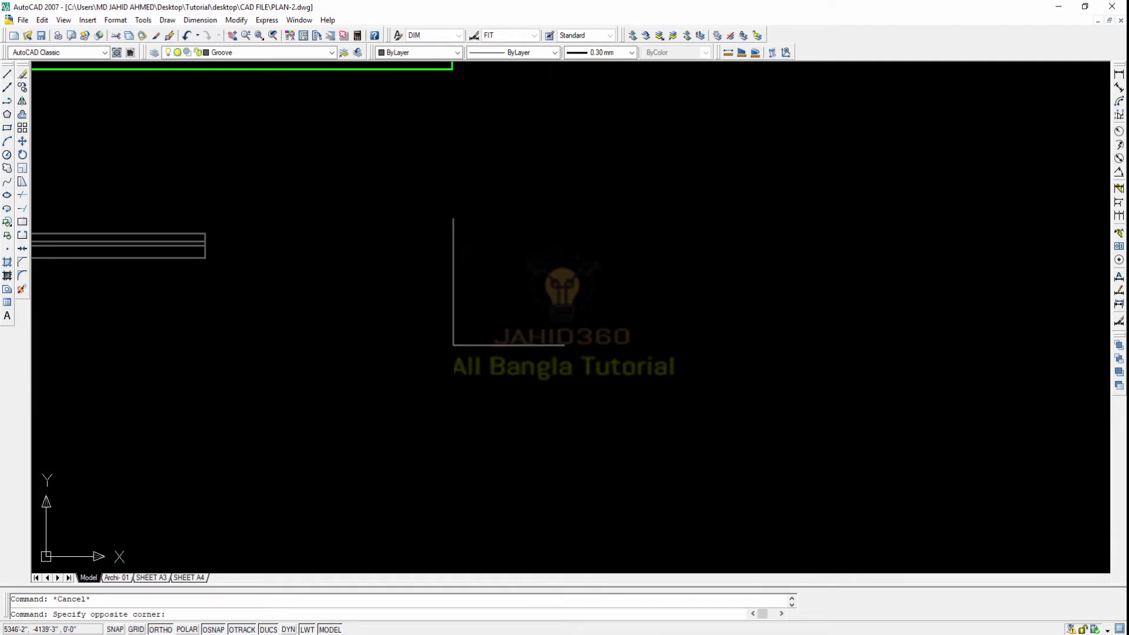
pyautogui.click(388, 245)
pyautogui.press('Escape')
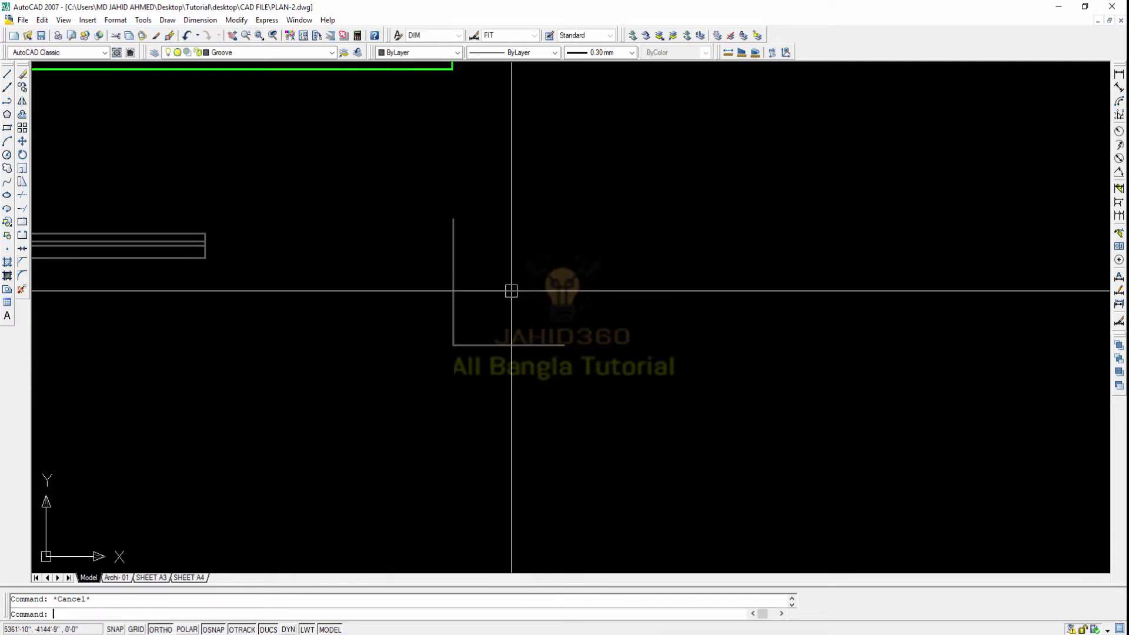
# Pick each L line, clear the selection, and start the PEDIT command.
pyautogui.click(452, 303)
pyautogui.click(479, 345)
pyautogui.press('Escape')
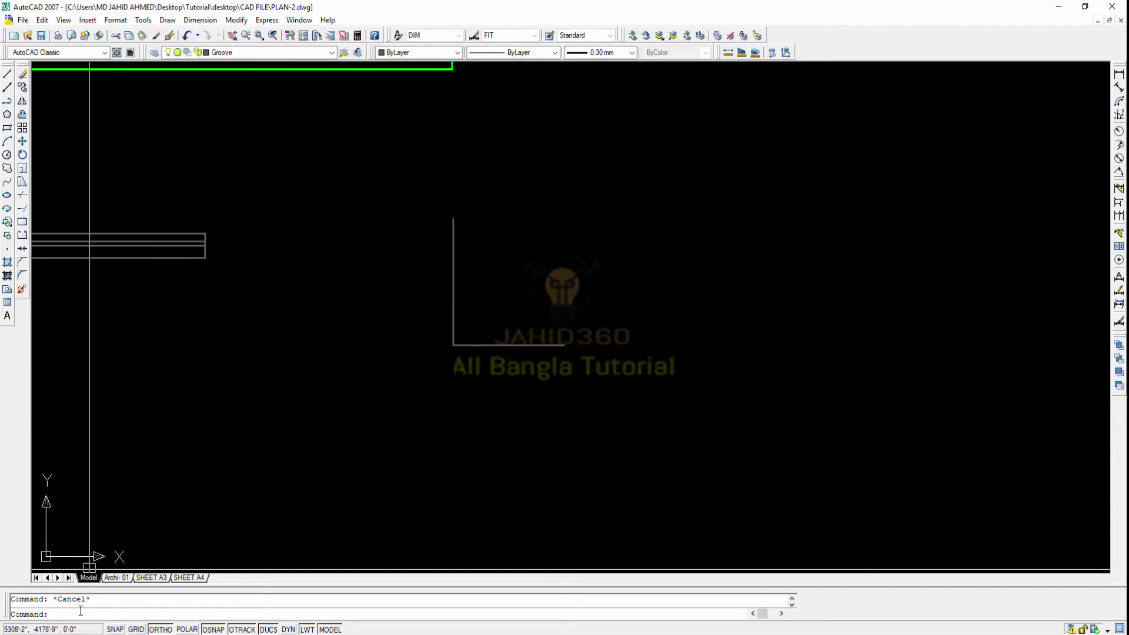
pyautogui.write('ped')
pyautogui.write('it')
pyautogui.press('Return')
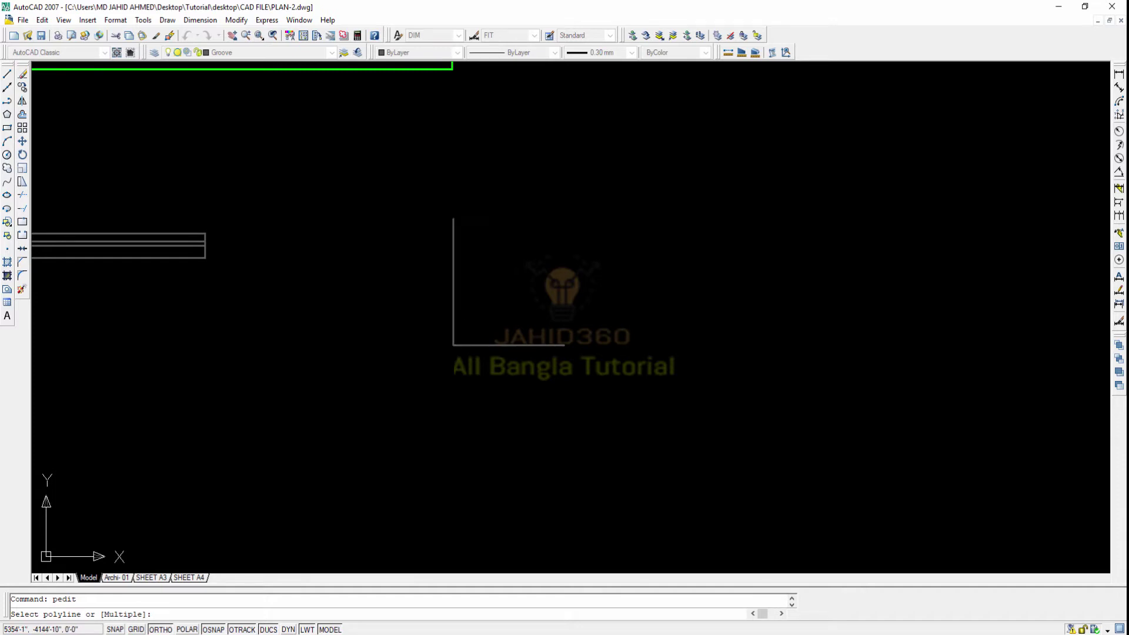
# Convert the vertical line to a polyline with Y and join the horizontal line onto it.
pyautogui.click(453, 290)
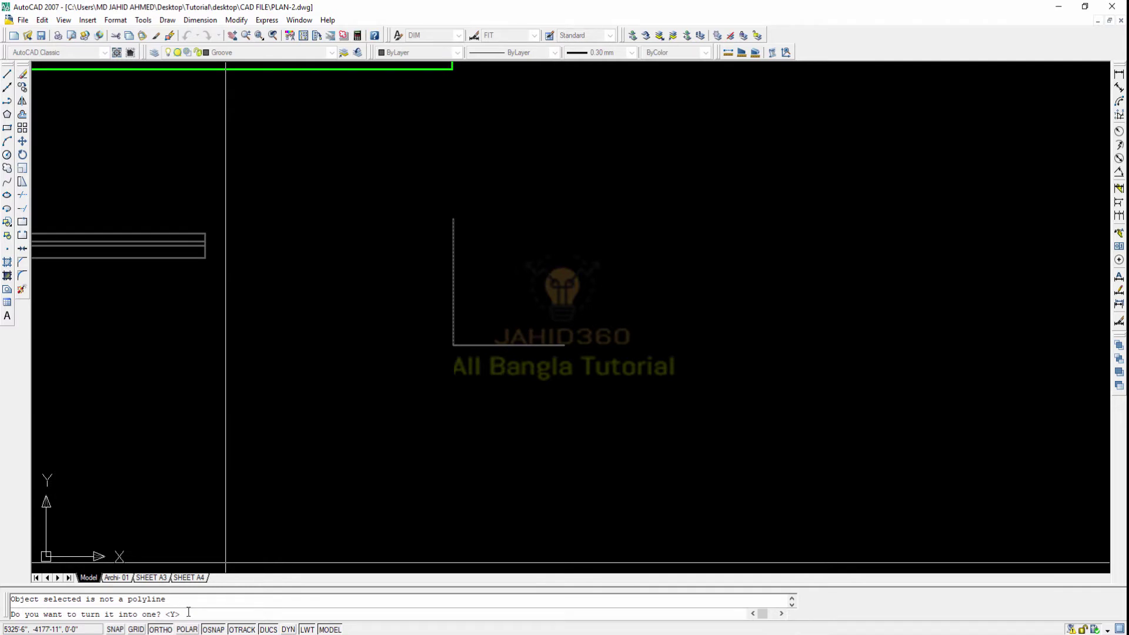
pyautogui.write('y')
pyautogui.press('Return')
pyautogui.write('j')
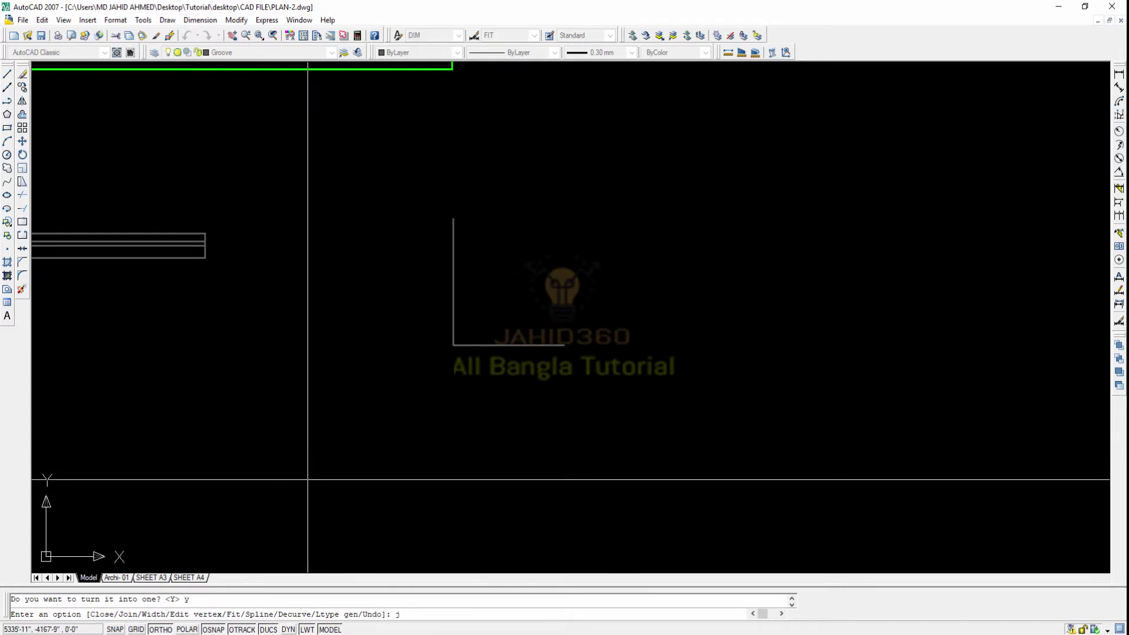
pyautogui.press('Return')
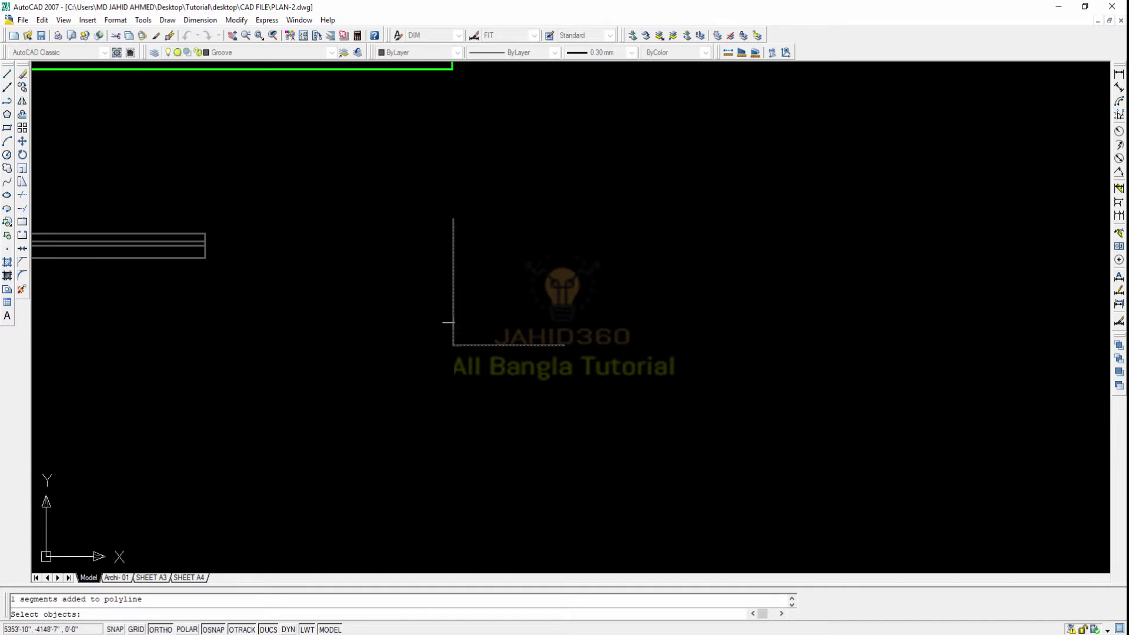
pyautogui.press('Return')
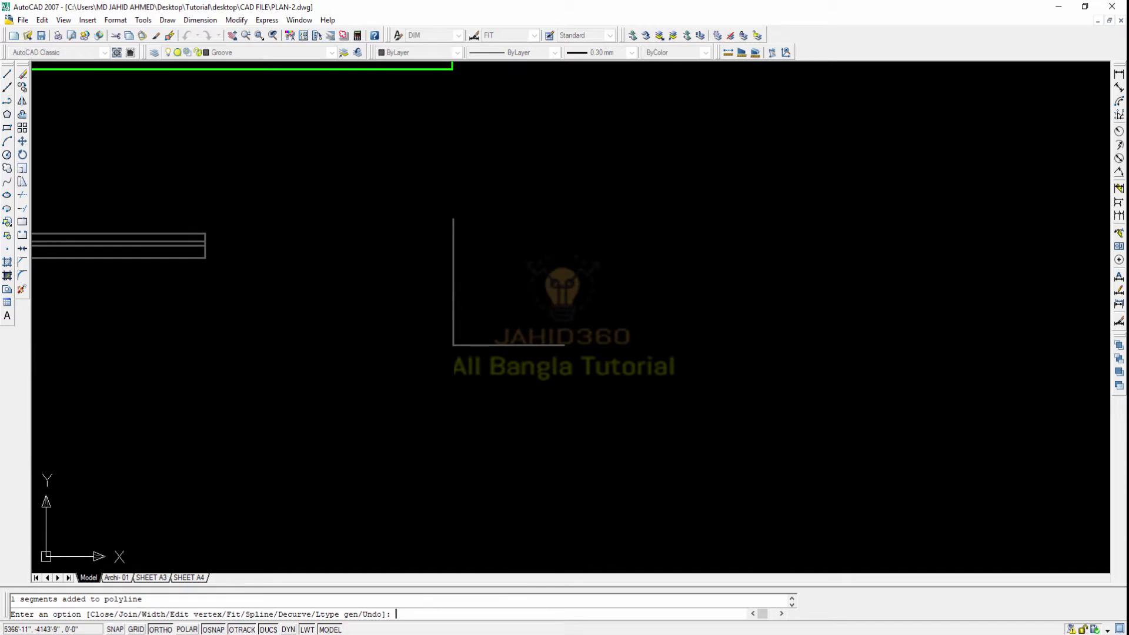
pyautogui.press('Return')
pyautogui.click(478, 345)
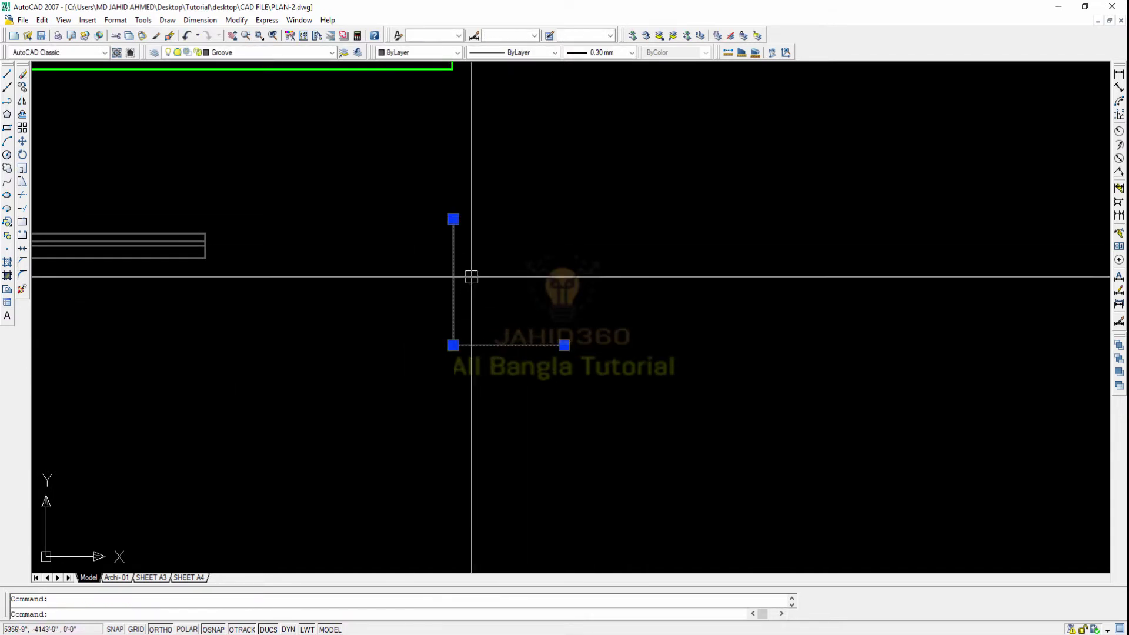
pyautogui.press('Escape')
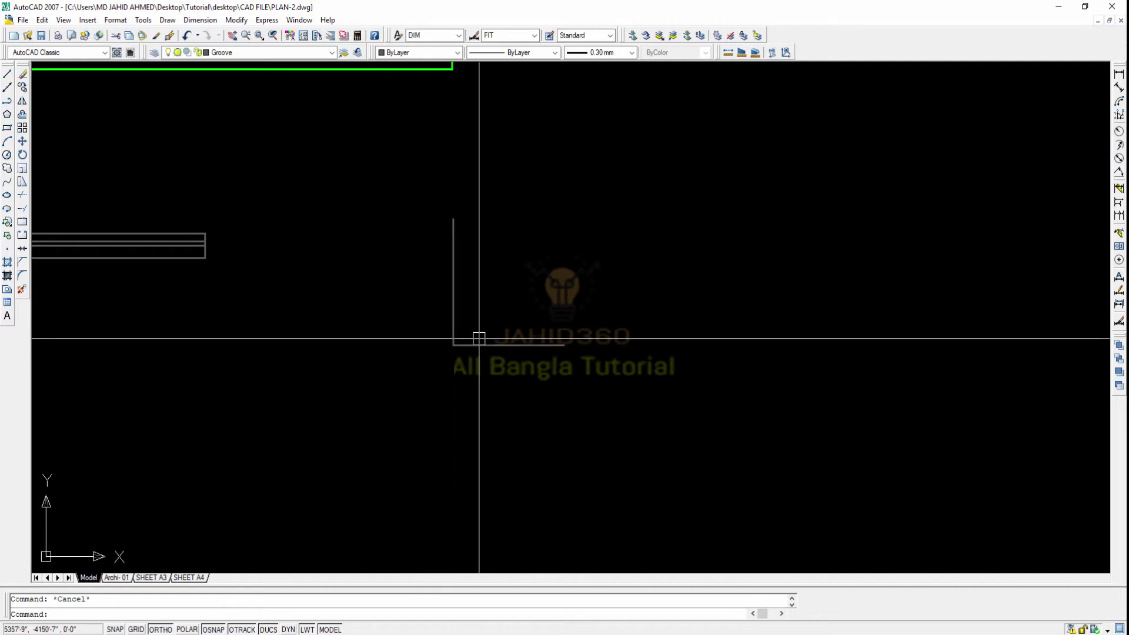
pyautogui.moveTo(478, 338); pyautogui.dragTo(339, 354, button='middle')
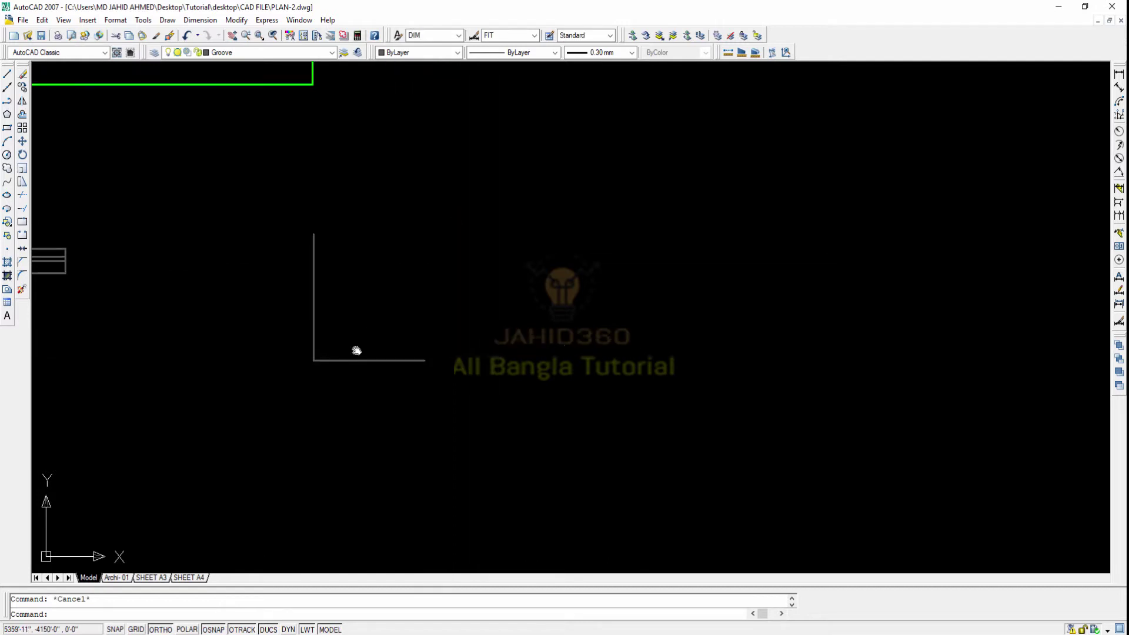
pyautogui.click(7, 75)
pyautogui.click(584, 257)
pyautogui.click(685, 270)
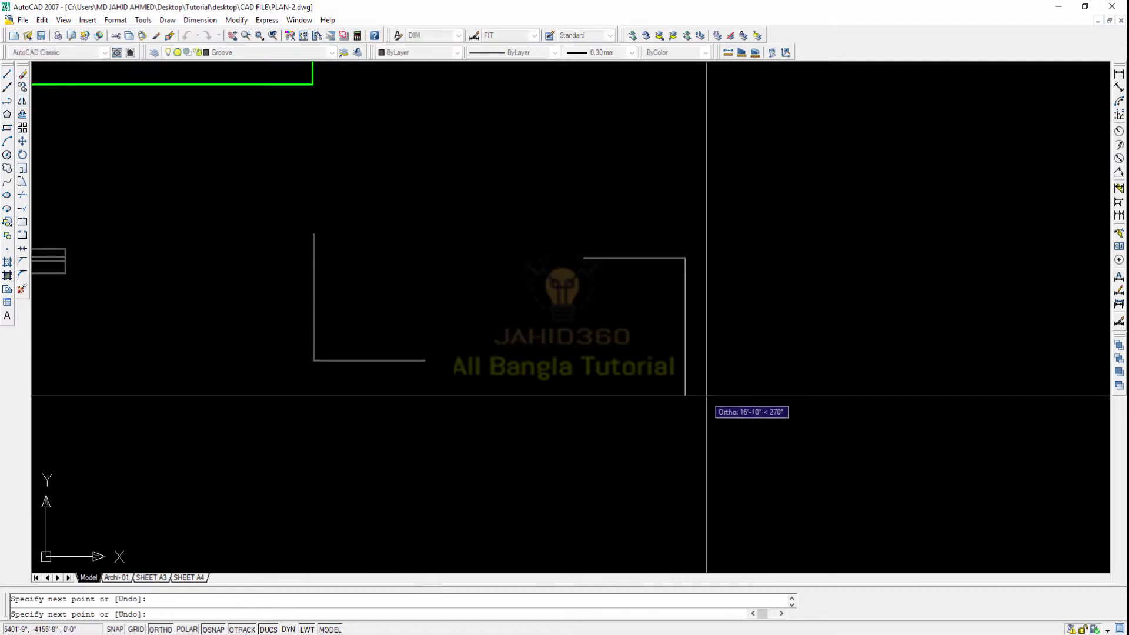
pyautogui.click(700, 395)
pyautogui.press('Escape')
pyautogui.click(685, 277)
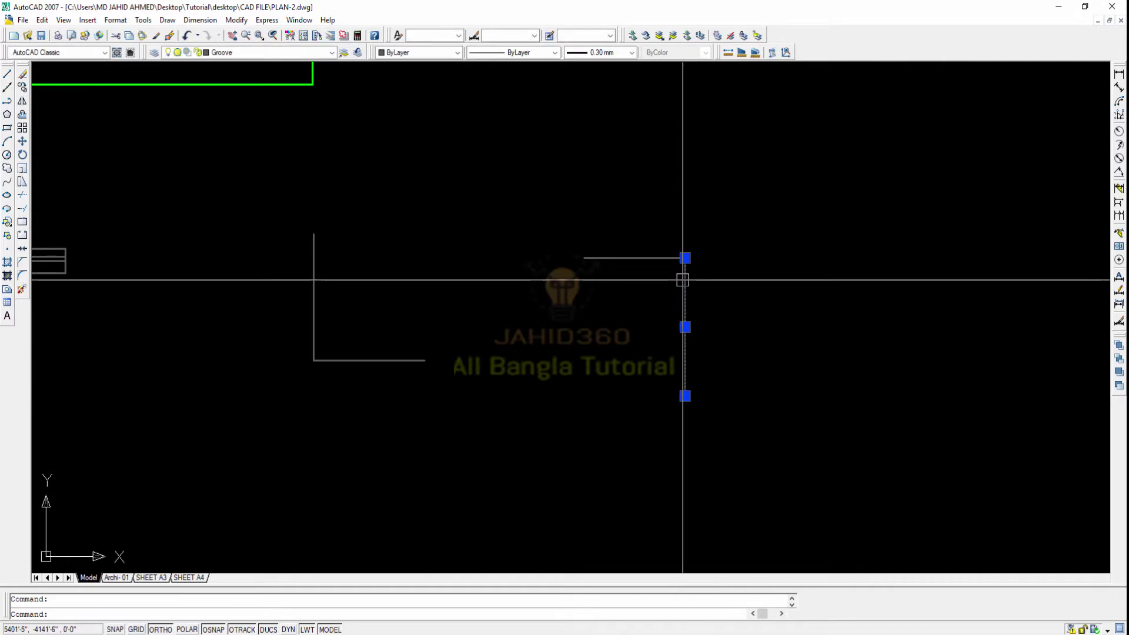
pyautogui.rightClick(683, 281)
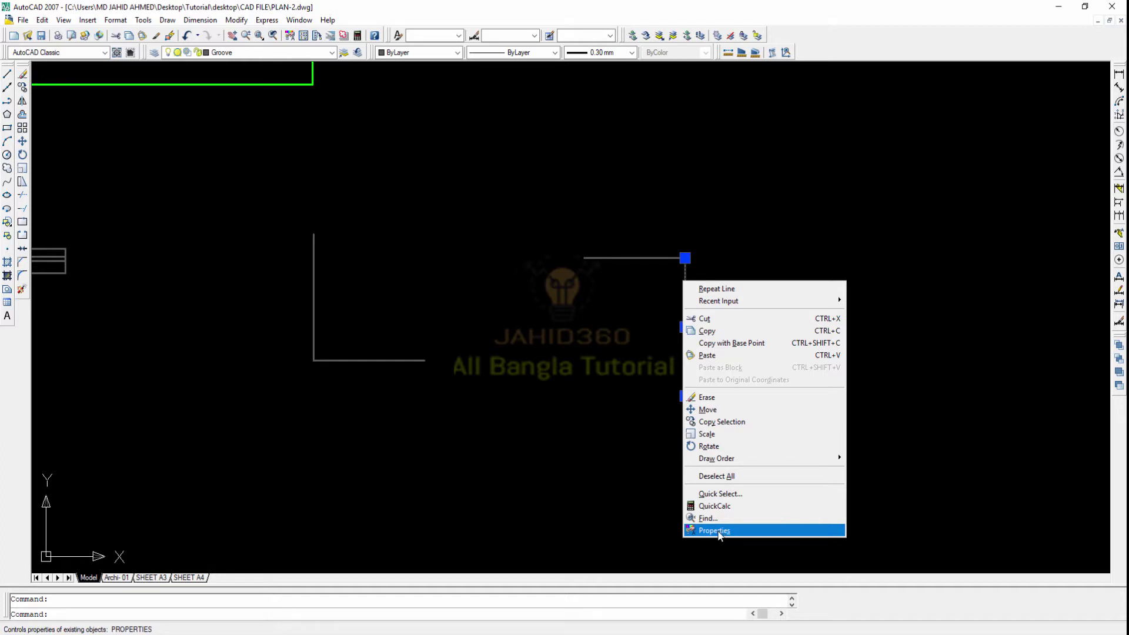
pyautogui.click(717, 531)
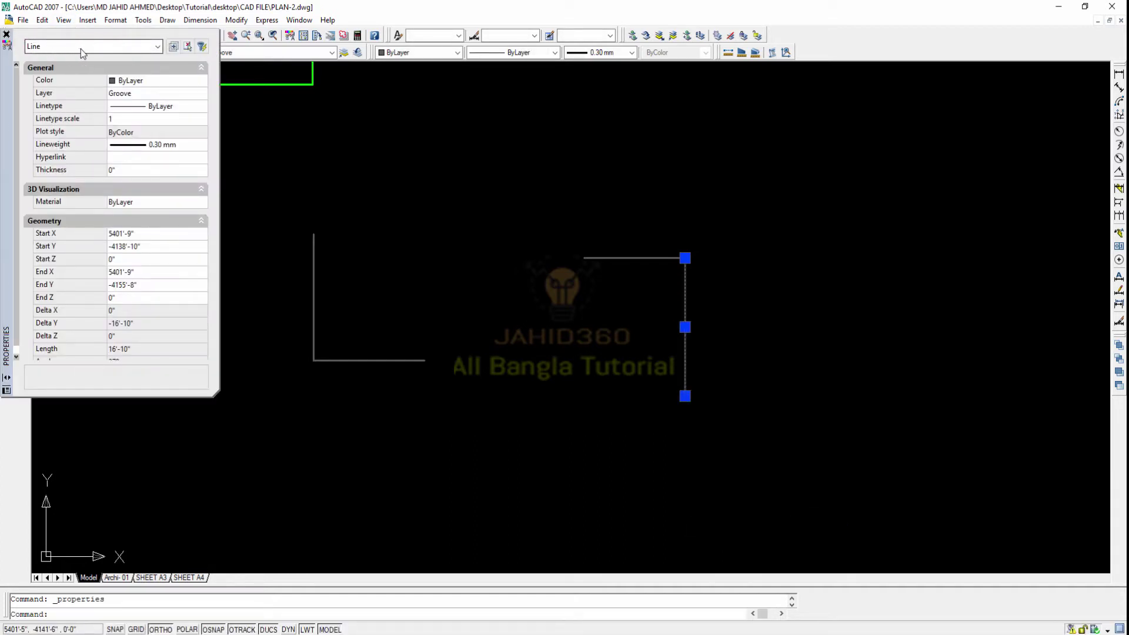
pyautogui.click(7, 32)
pyautogui.press('Escape')
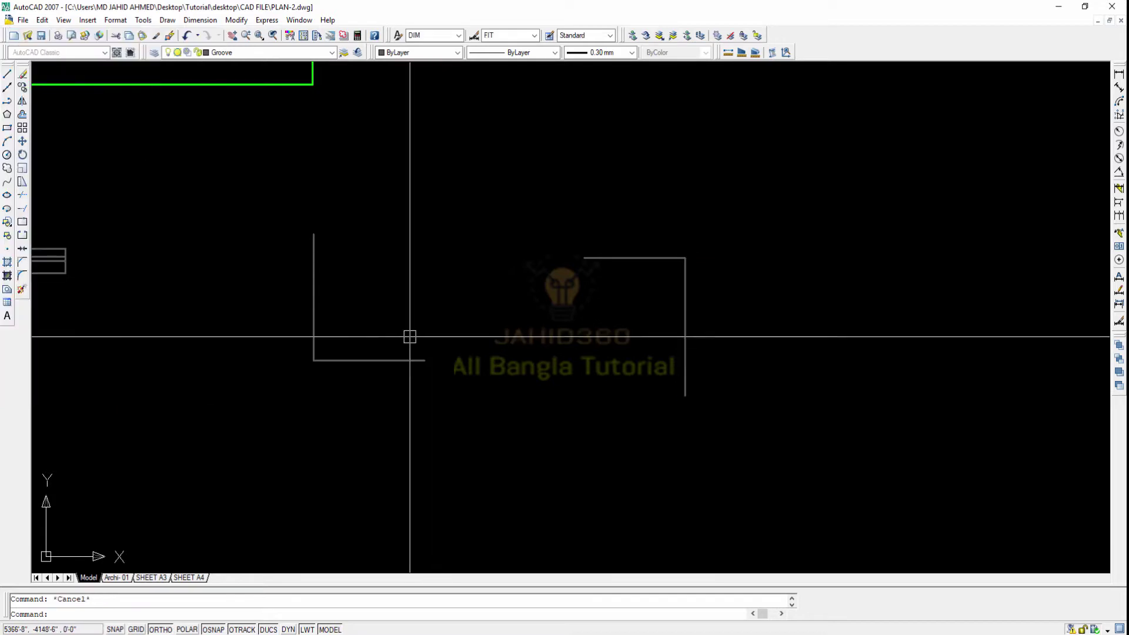
pyautogui.click(315, 292)
pyautogui.rightClick(314, 290)
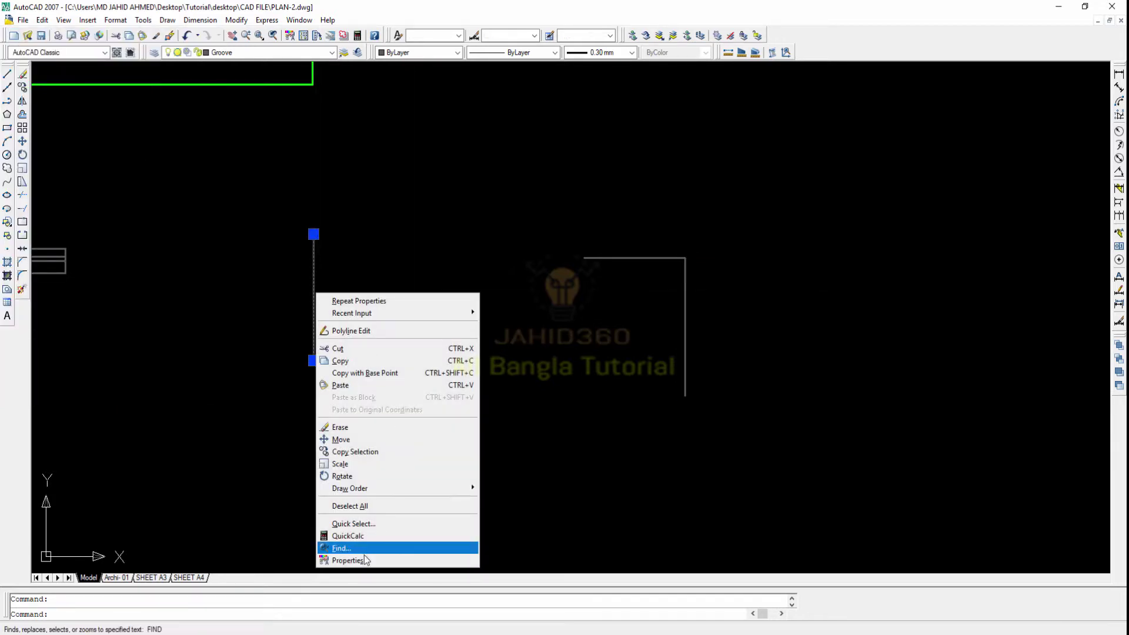
pyautogui.click(365, 555)
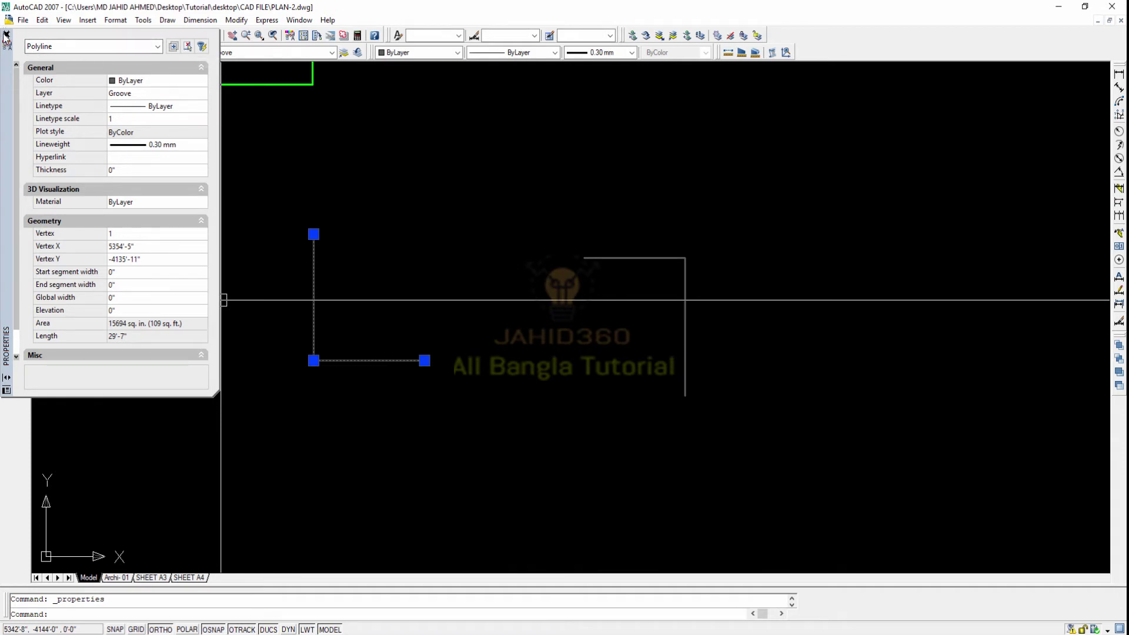
pyautogui.click(6, 34)
pyautogui.press('Escape')
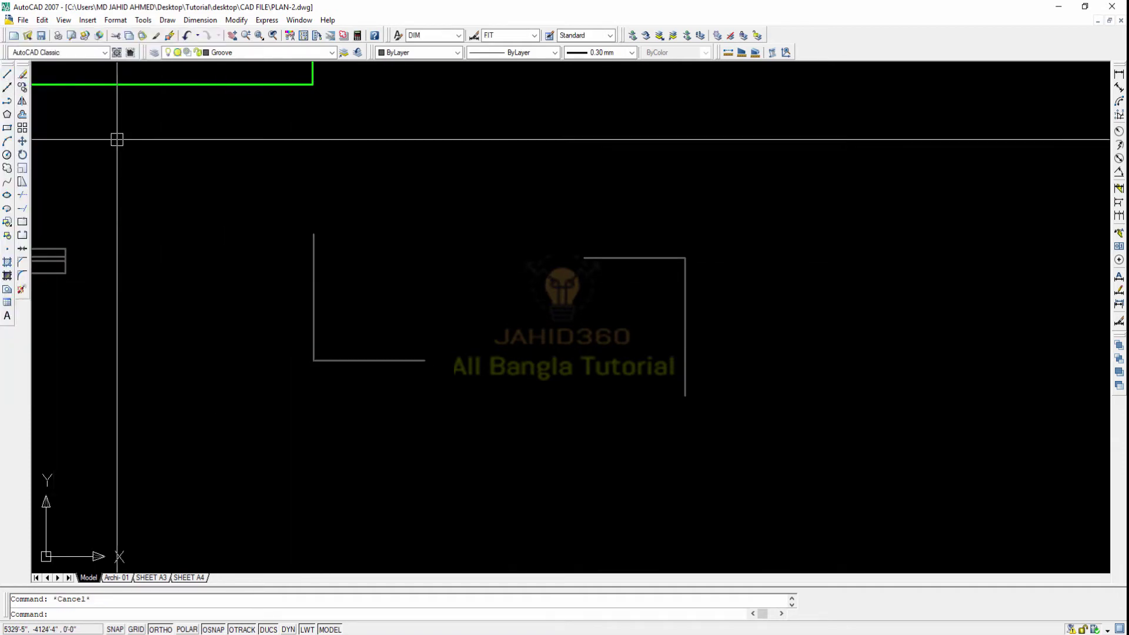
pyautogui.click(312, 268)
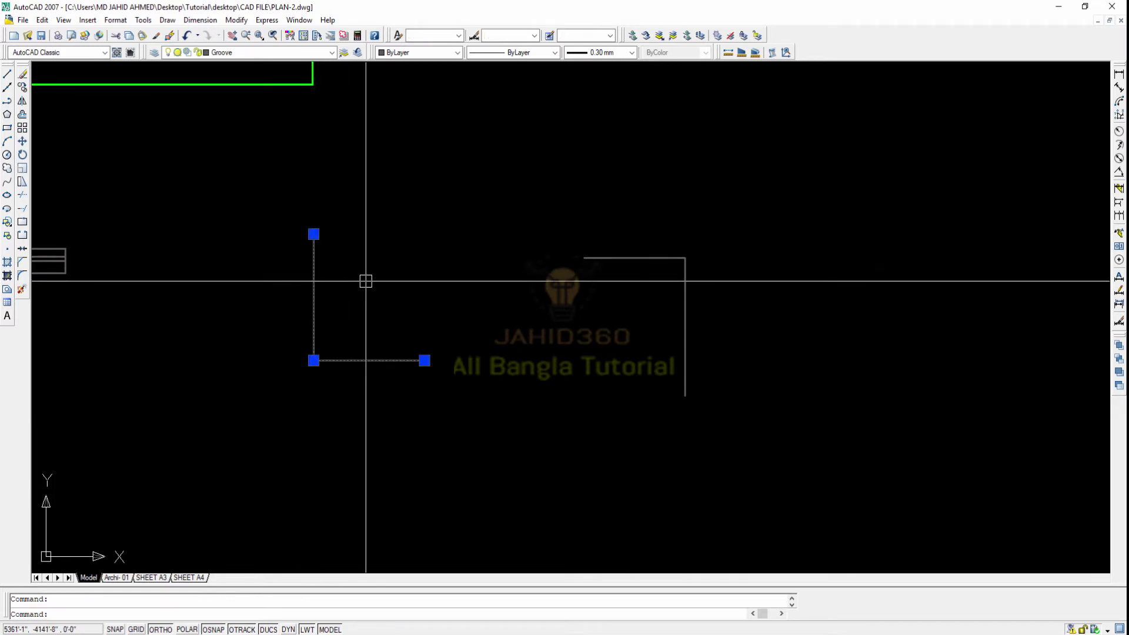
pyautogui.press('Escape')
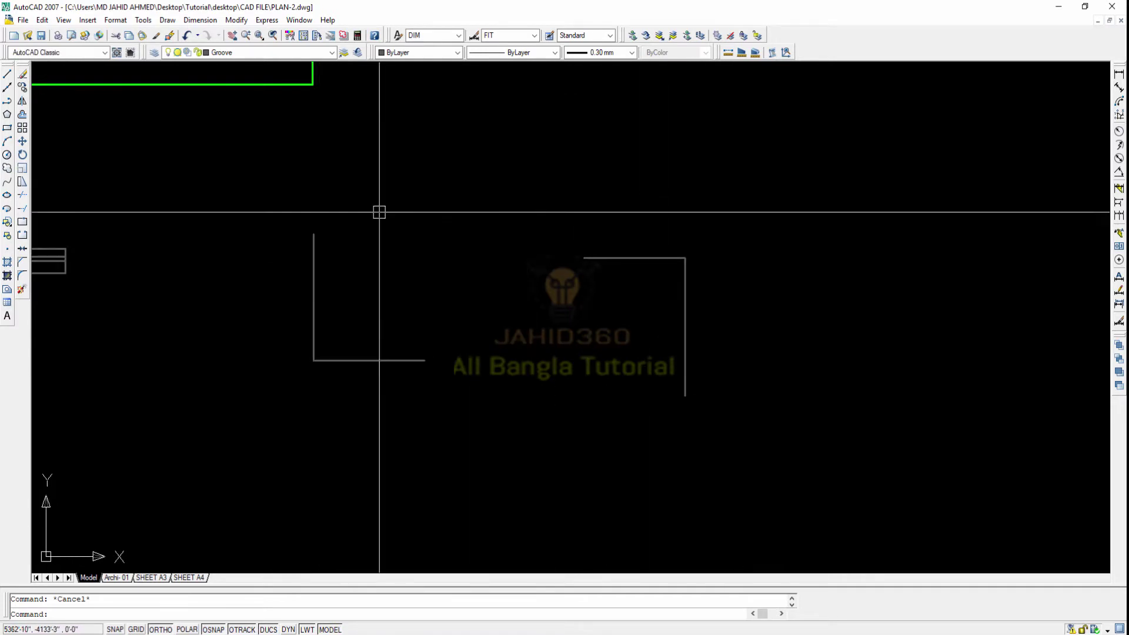
# Zoom out and draw a square from line segments right of the corner lines.
pyautogui.scroll(-3, 221, 169)
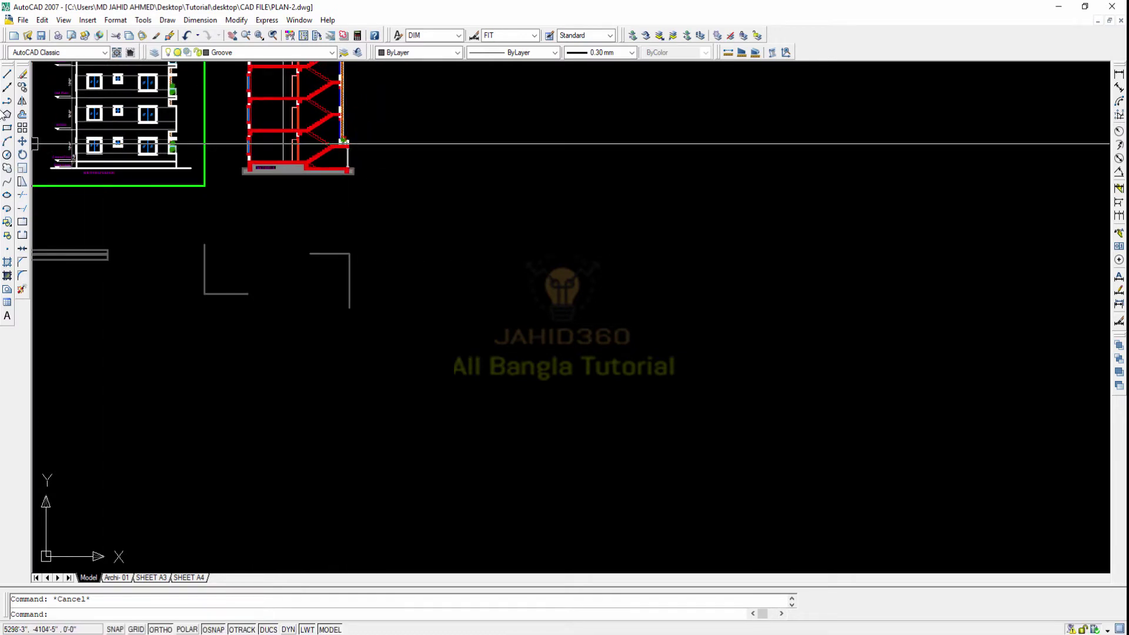
pyautogui.click(8, 130)
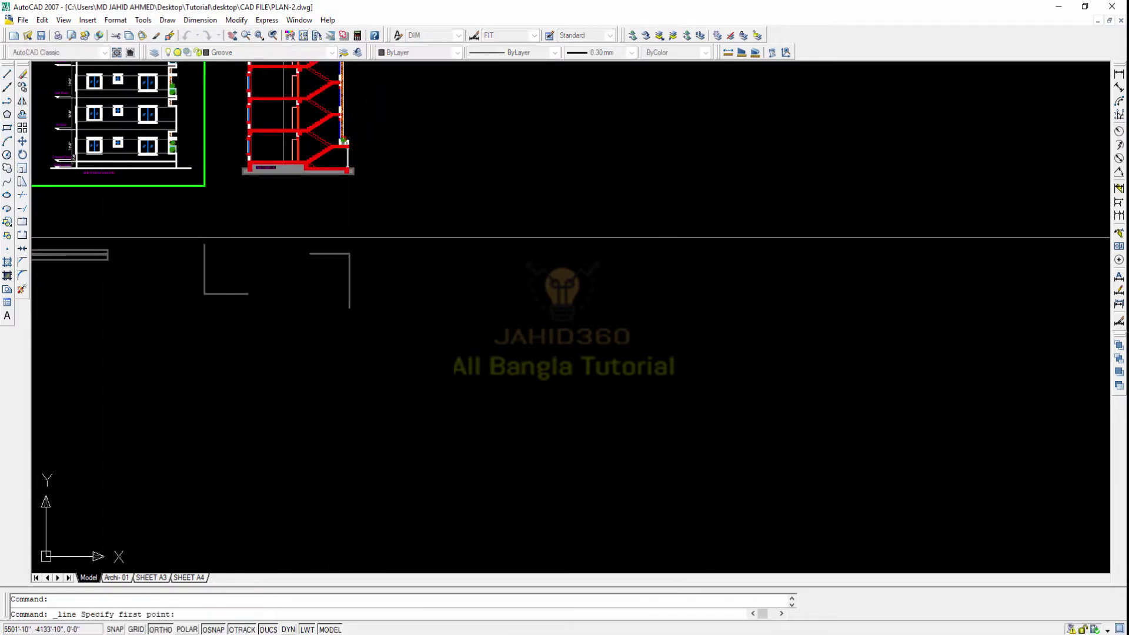
pyautogui.click(541, 220)
pyautogui.click(678, 219)
pyautogui.click(690, 321)
pyautogui.click(576, 319)
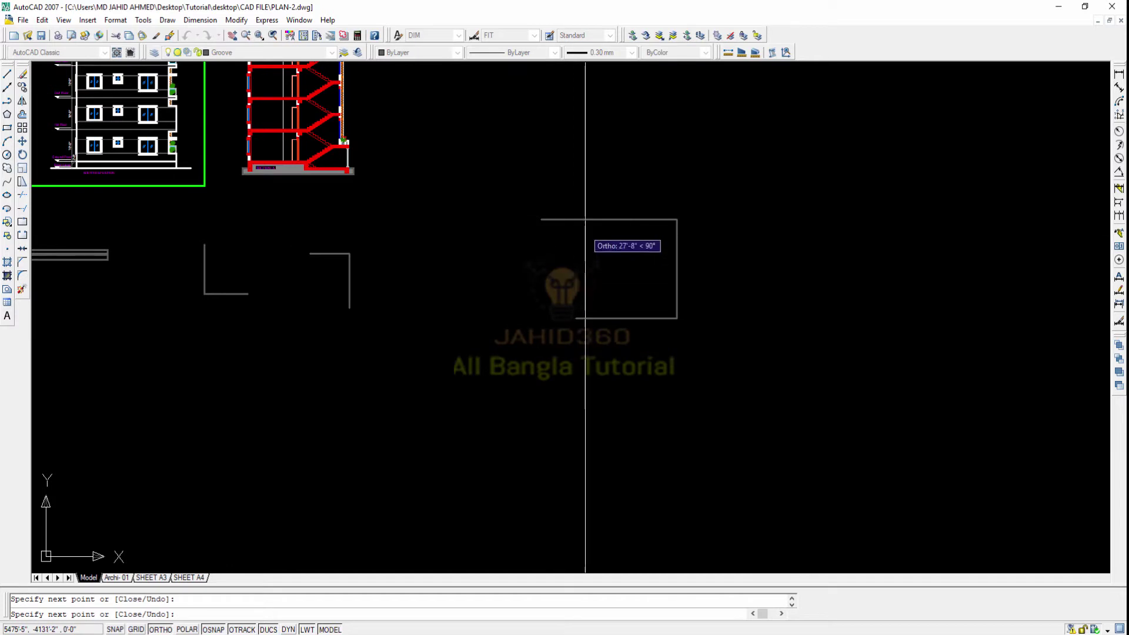
pyautogui.click(576, 219)
pyautogui.press('Return')
pyautogui.press('Return')
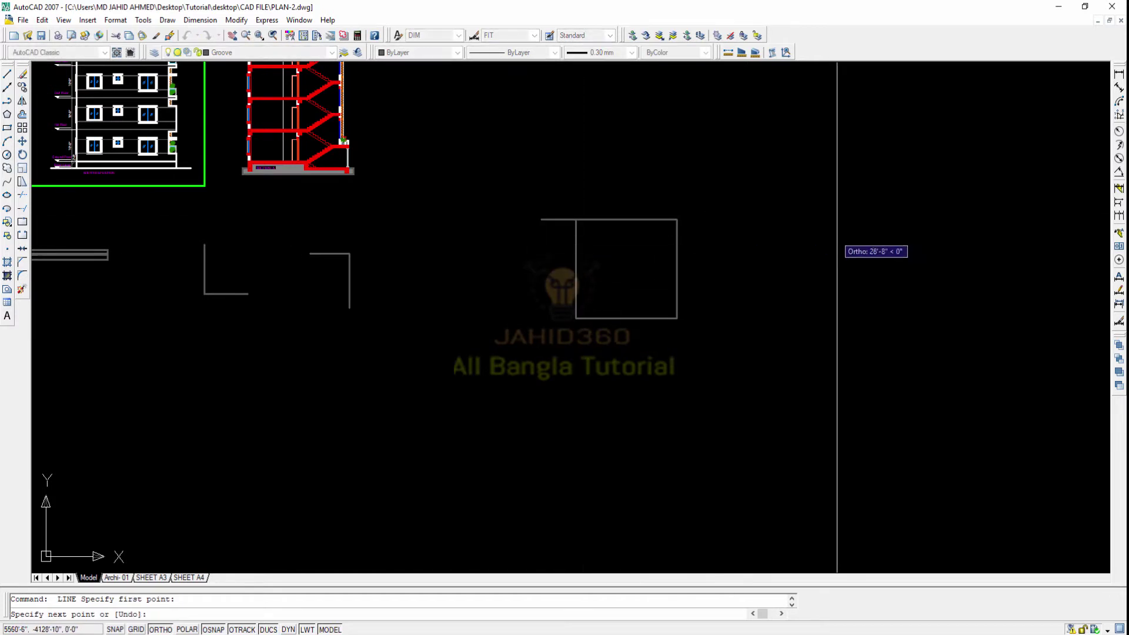
# Draw a second, taller rectangle outline from line segments further right.
pyautogui.click(745, 222)
pyautogui.click(837, 223)
pyautogui.click(838, 351)
pyautogui.click(745, 352)
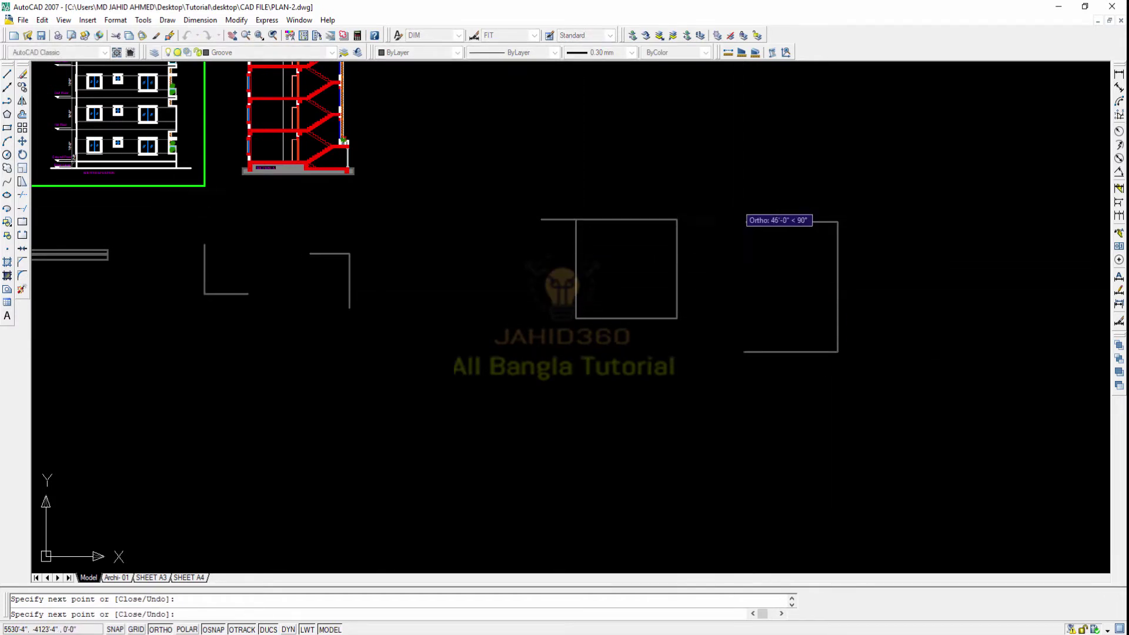
pyautogui.click(745, 202)
pyautogui.press('Escape')
pyautogui.scroll(2, 752, 244)
pyautogui.scroll(-3, 664, 247)
pyautogui.write('pedit')
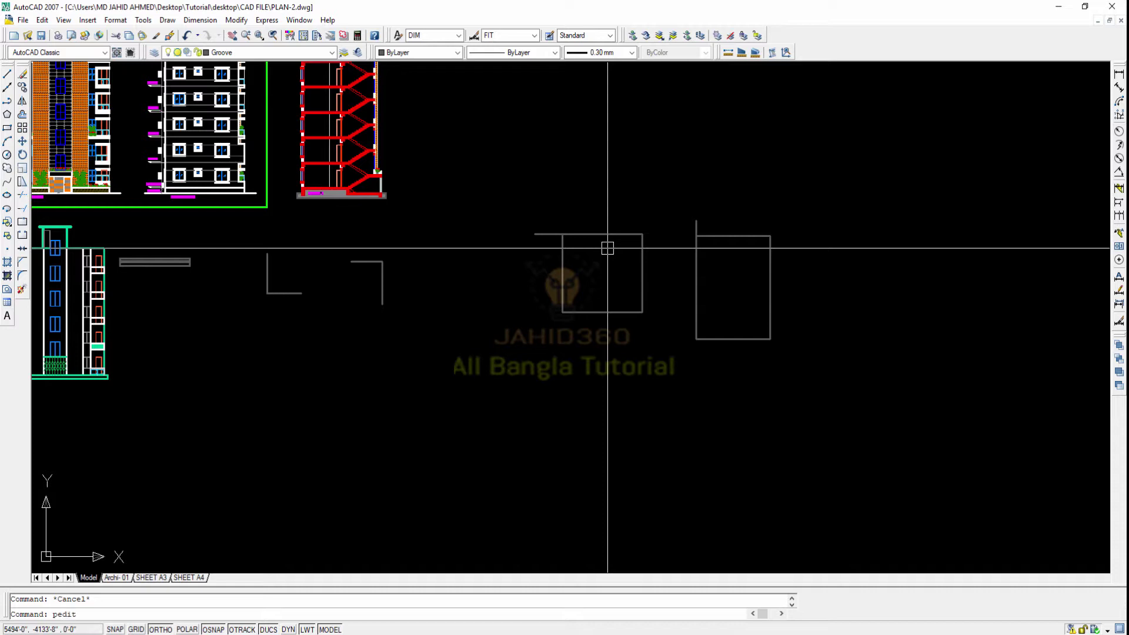
# Run PEDIT Multiple on all 8 rectangle lines, converting them to polylines and choosing Join.
pyautogui.press('Return')
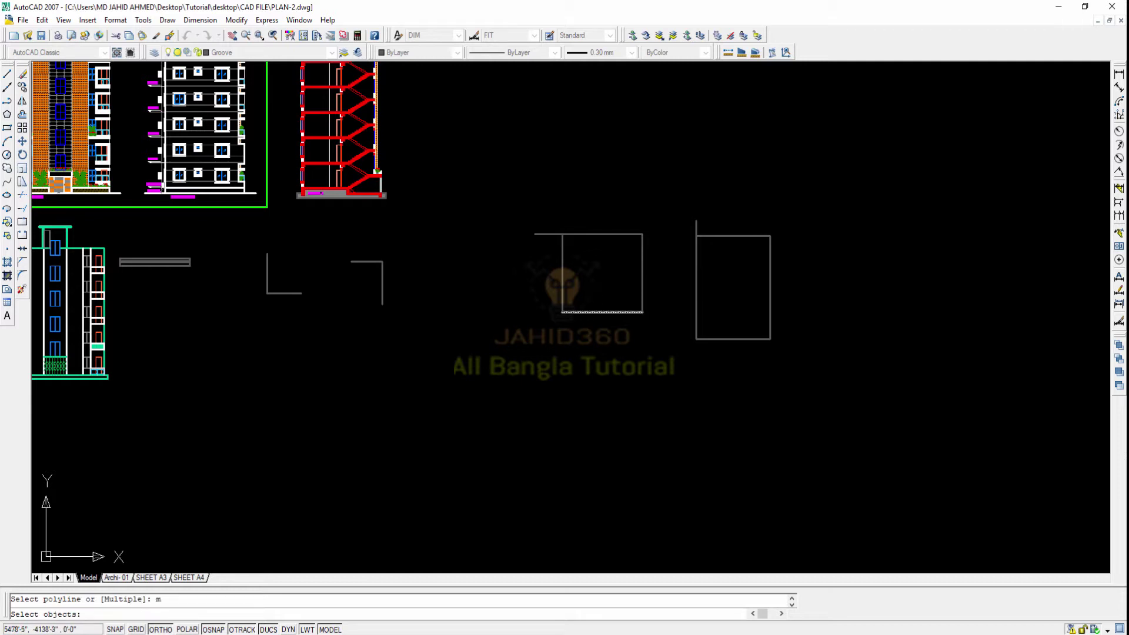
pyautogui.click(509, 185)
pyautogui.click(932, 459)
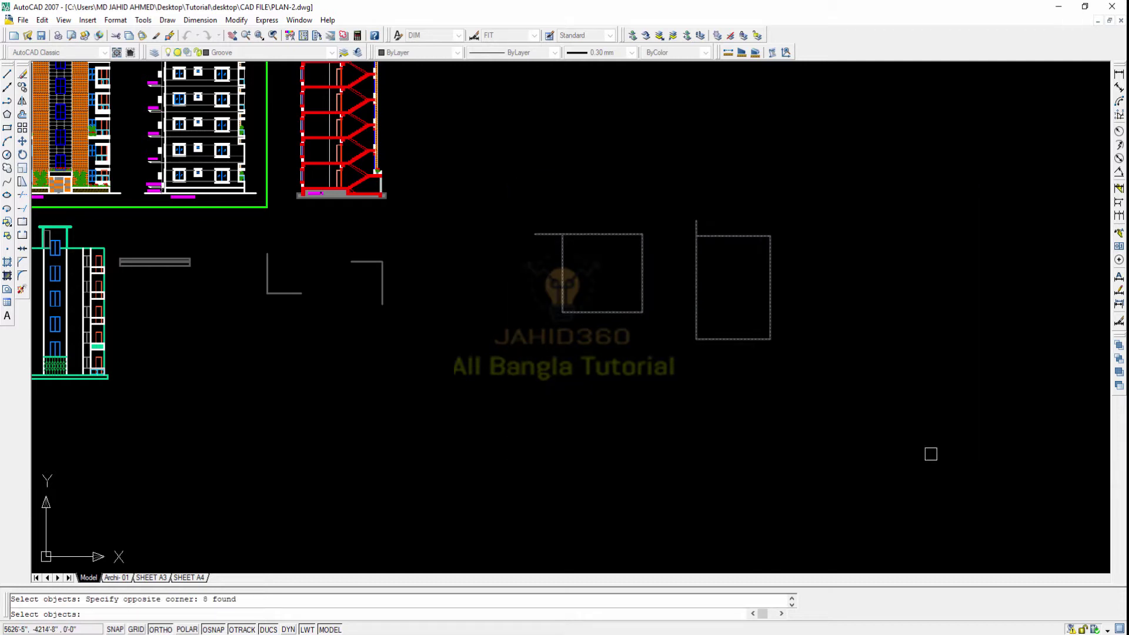
pyautogui.press('Return')
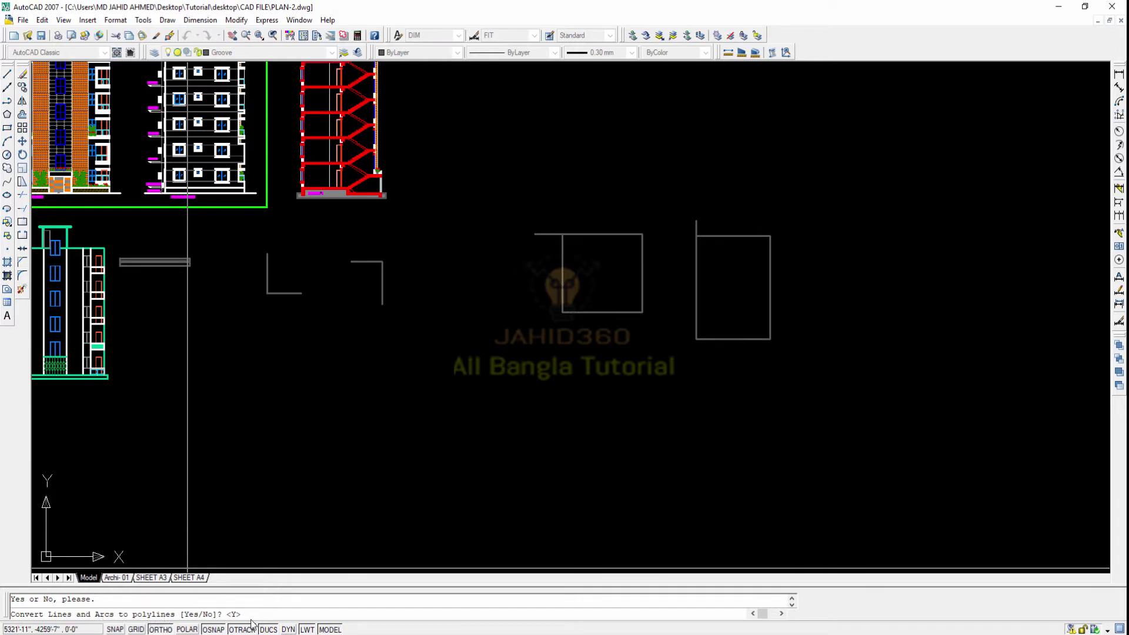
pyautogui.write('y')
pyautogui.press('Return')
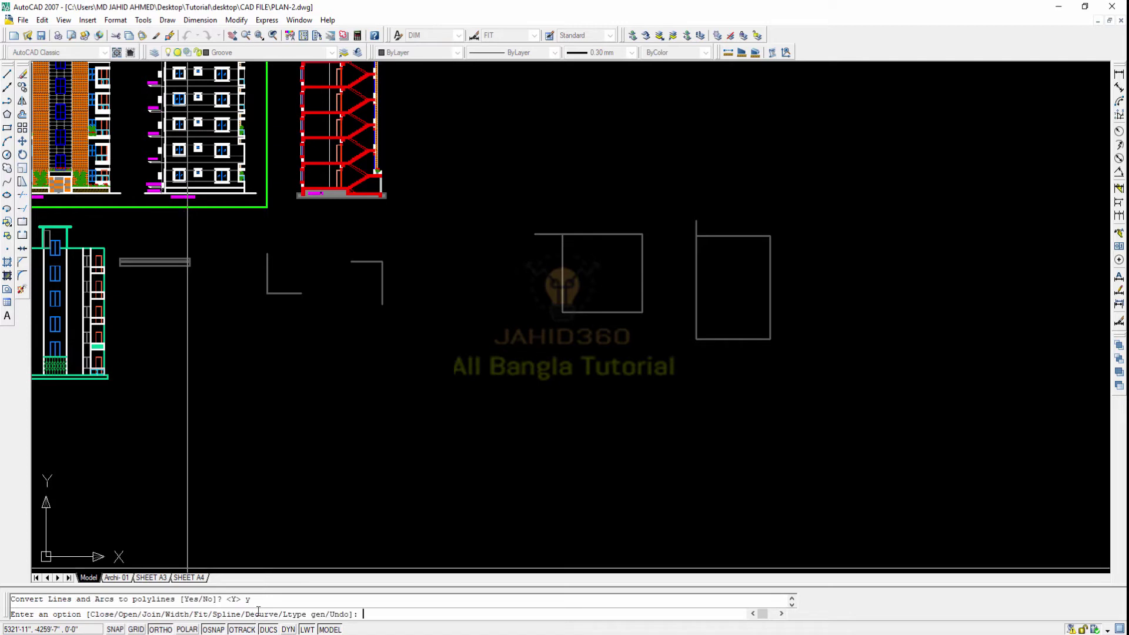
pyautogui.write('j')
pyautogui.press('Return')
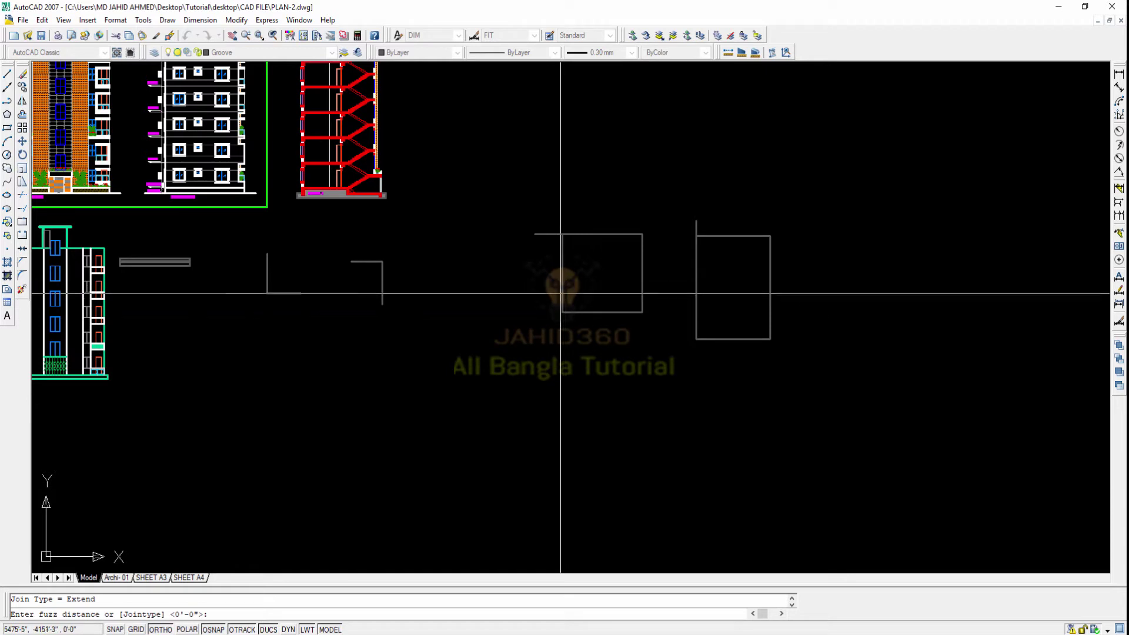
pyautogui.press('Return')
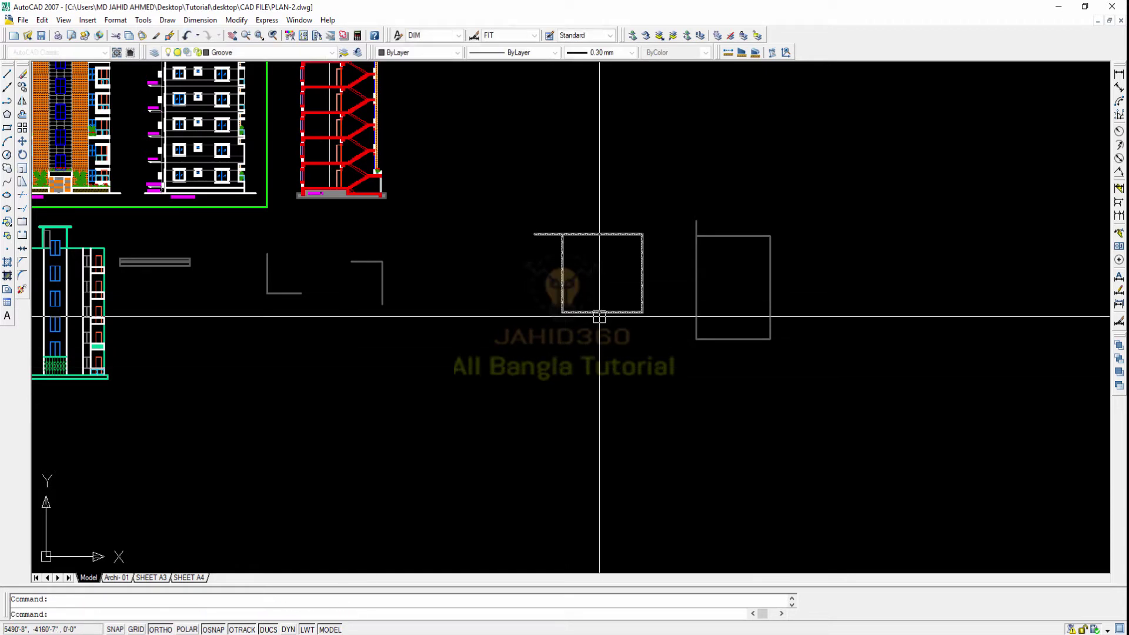
pyautogui.click(597, 312)
pyautogui.click(699, 303)
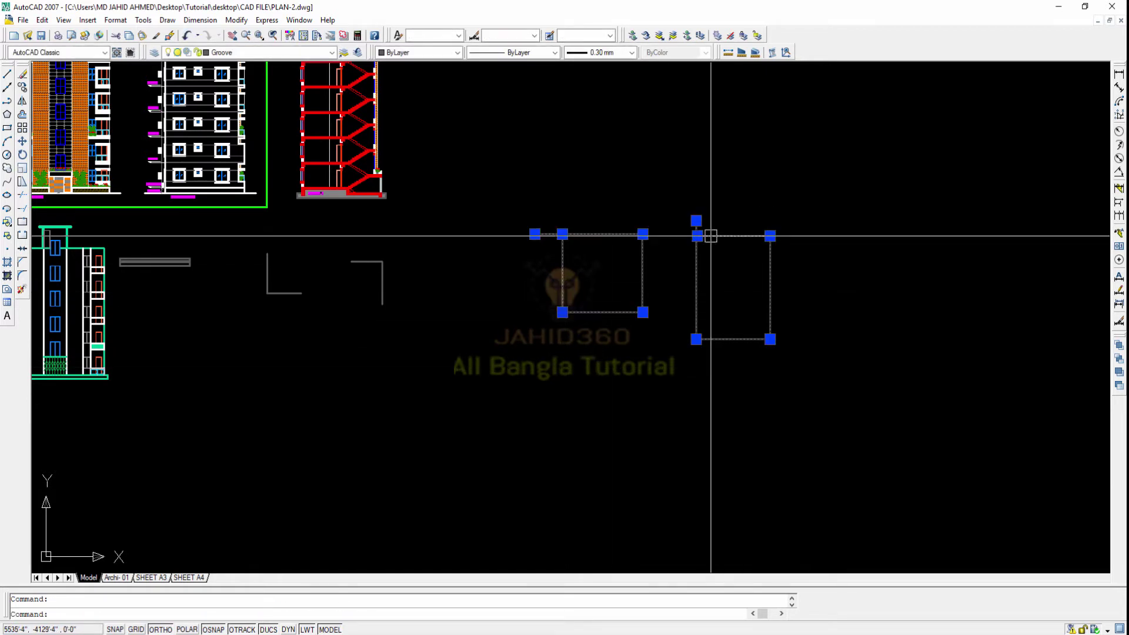
pyautogui.press('Escape')
pyautogui.scroll(3, 588, 238)
pyautogui.scroll(2, 564, 240)
pyautogui.click(541, 222)
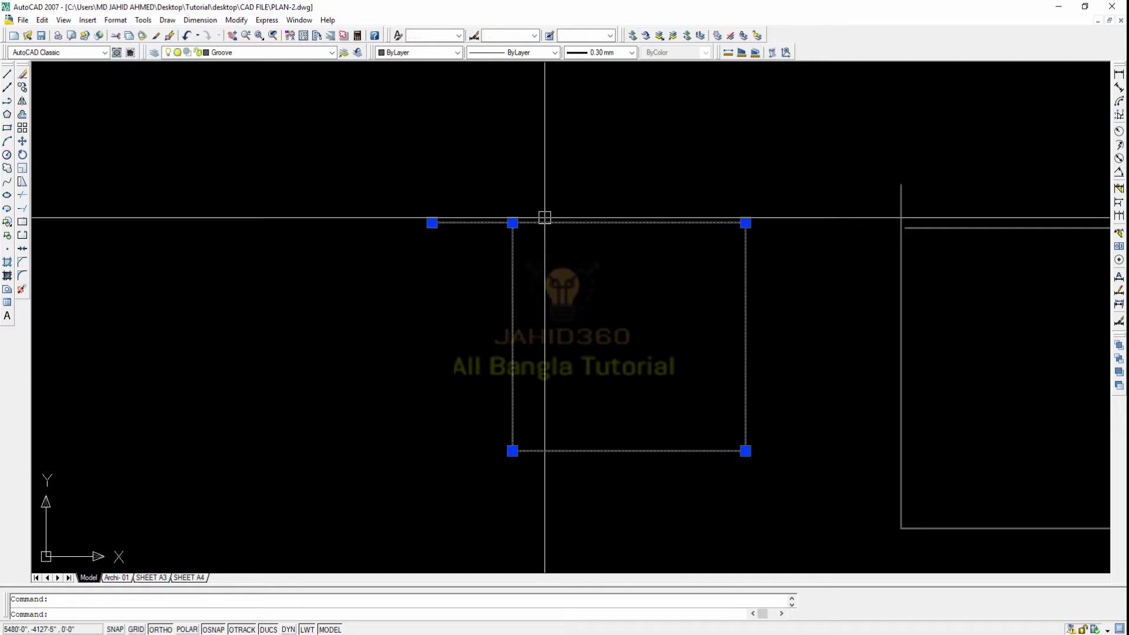
pyautogui.press('Escape')
pyautogui.scroll(-3, 529, 205)
pyautogui.scroll(-2, 529, 302)
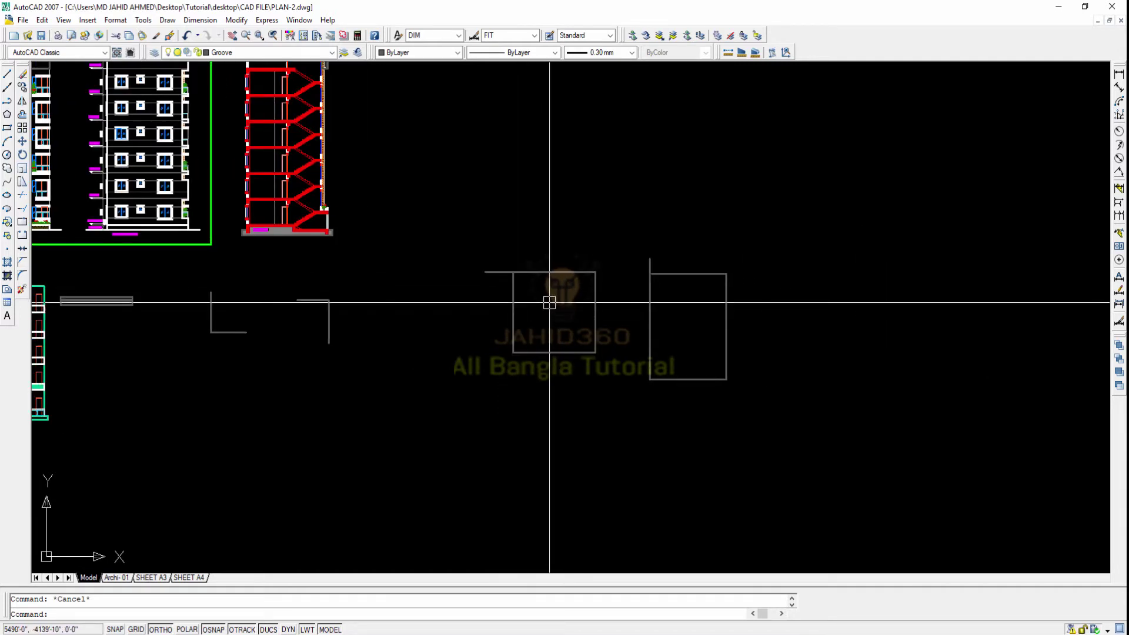
pyautogui.click(514, 303)
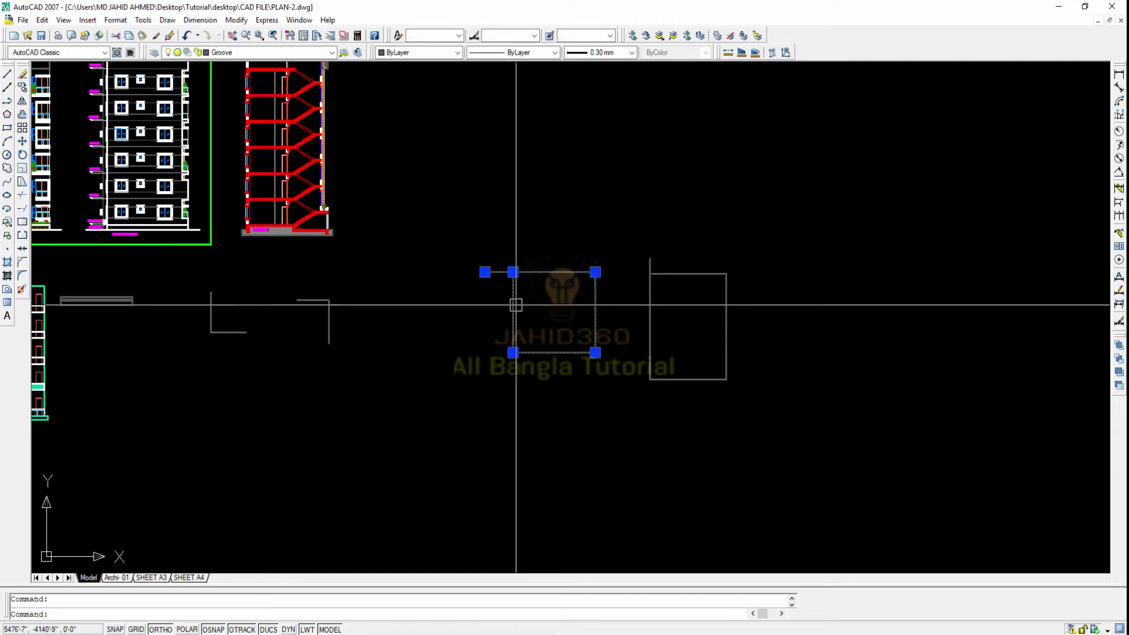
pyautogui.click(655, 308)
pyautogui.press('Escape')
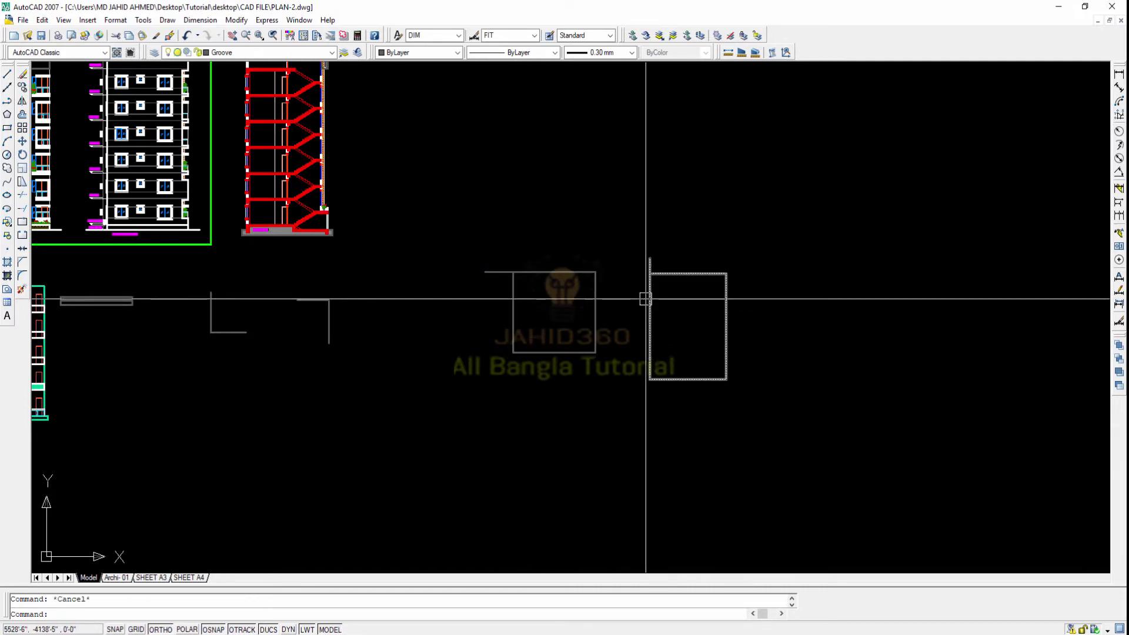
pyautogui.click(649, 297)
pyautogui.press('Escape')
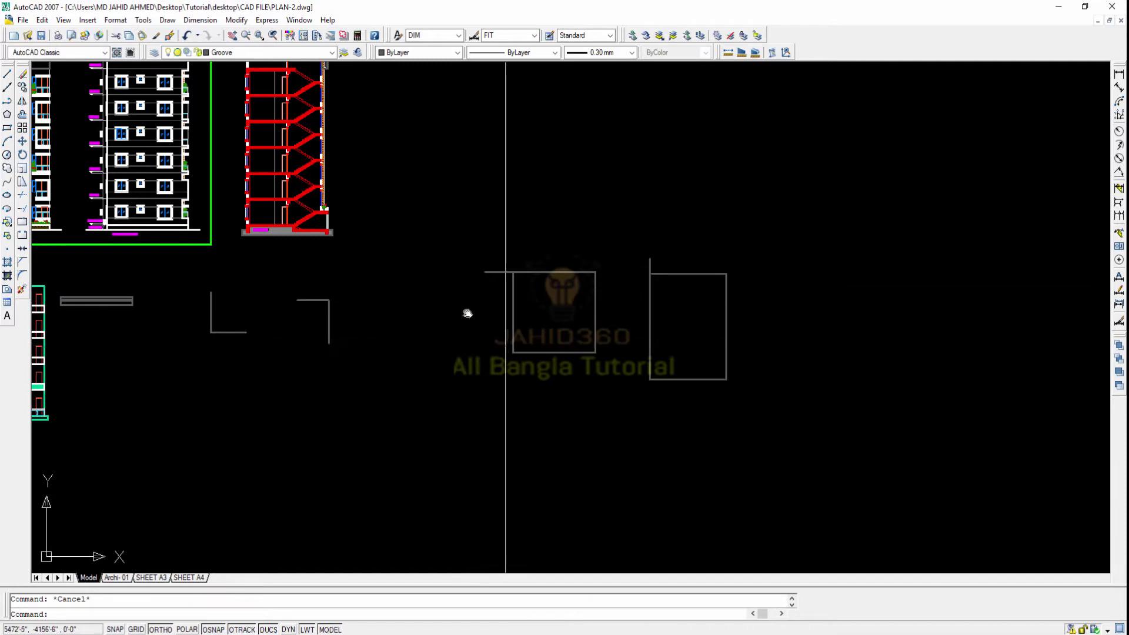
pyautogui.scroll(-1, 353, 276)
pyautogui.scroll(-1, 219, 268)
pyautogui.scroll(2, 487, 297)
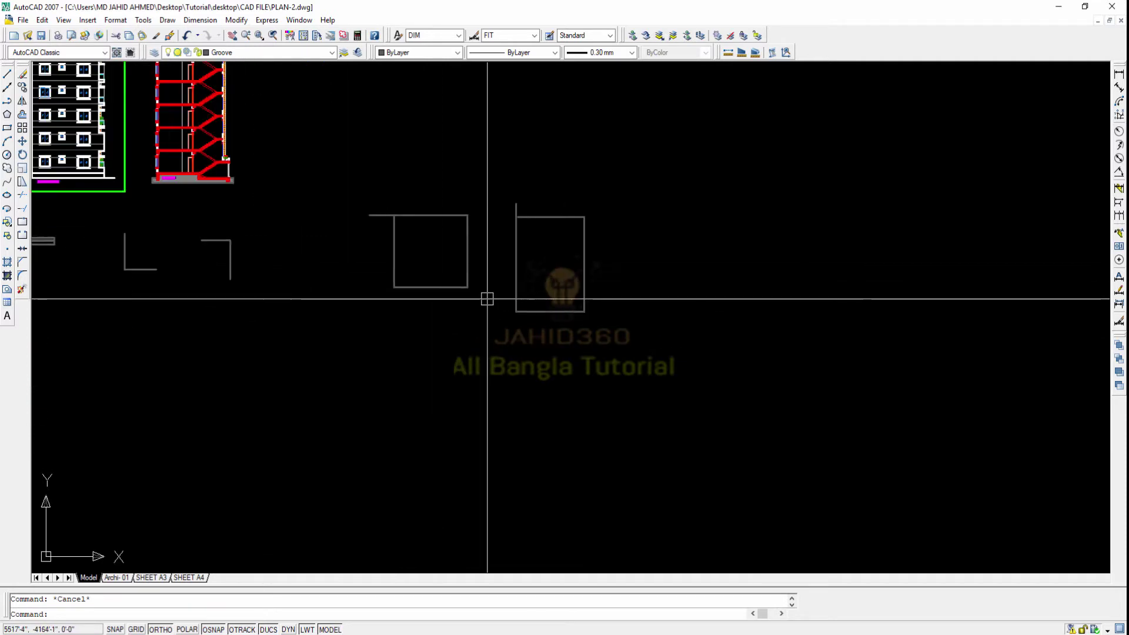
pyautogui.moveTo(487, 297); pyautogui.dragTo(419, 285, button='middle')
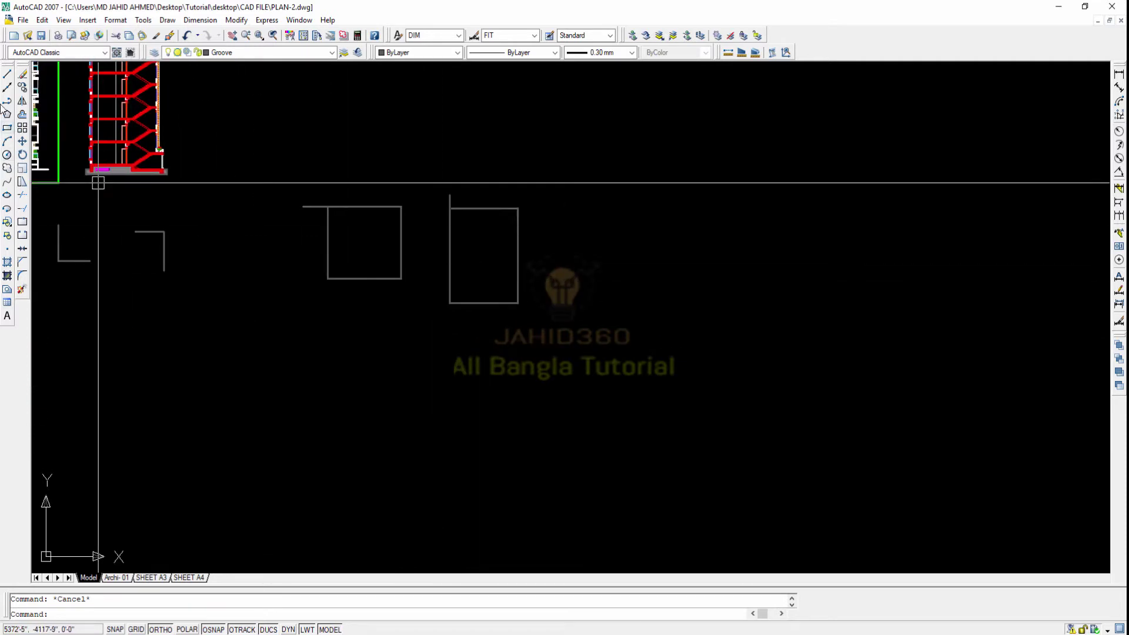
# Draw four separate lines forming a square below the rectangles, top and left edges overshooting.
pyautogui.click(7, 73)
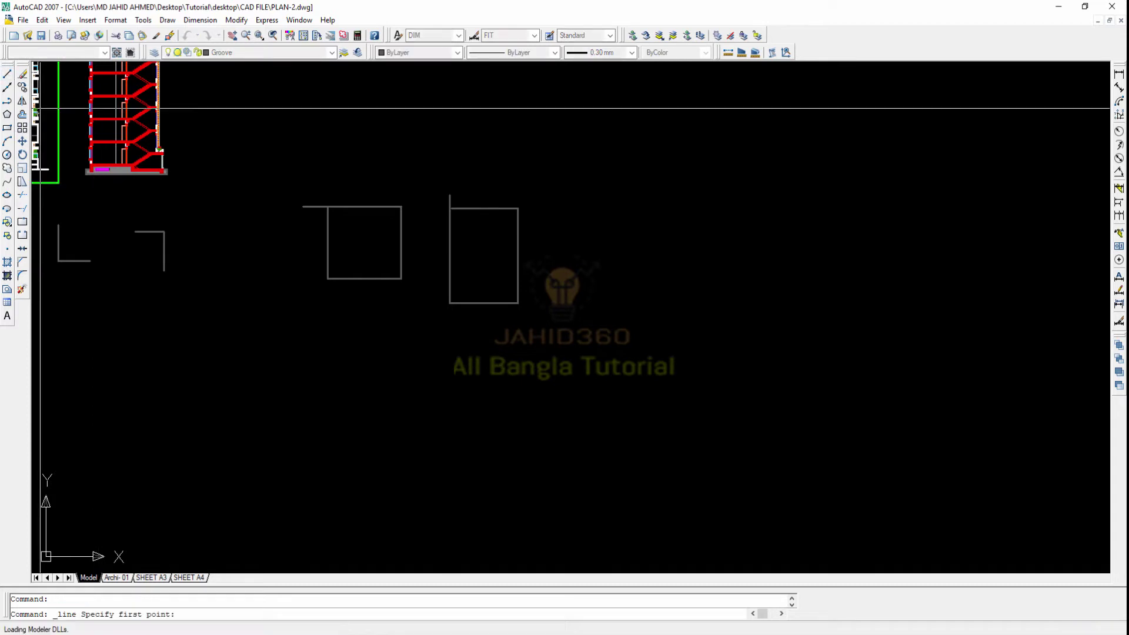
pyautogui.click(365, 347)
pyautogui.click(439, 347)
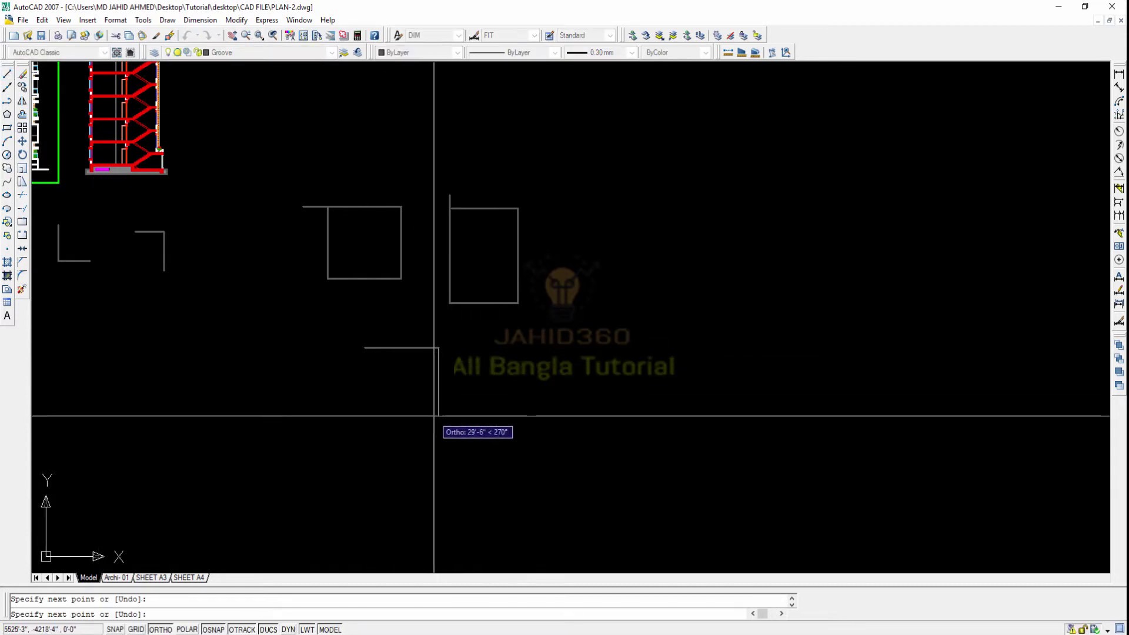
pyautogui.click(439, 415)
pyautogui.click(382, 415)
pyautogui.click(382, 320)
pyautogui.press('Escape')
pyautogui.scroll(4, 388, 382)
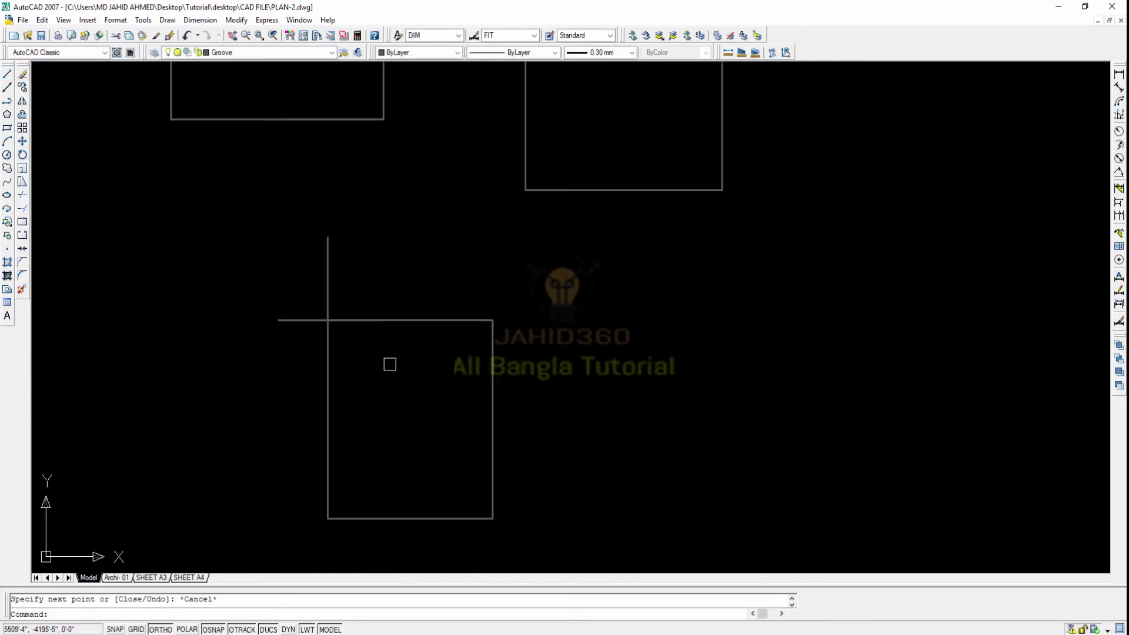
pyautogui.scroll(-3, 376, 333)
pyautogui.scroll(2, 428, 328)
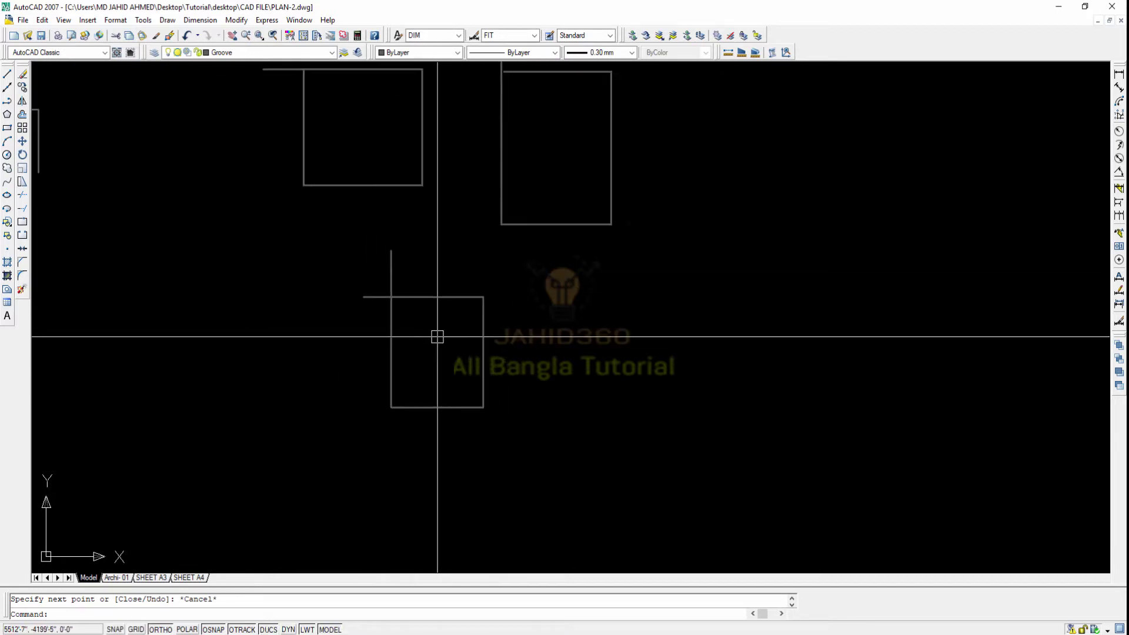
pyautogui.scroll(1, 436, 336)
pyautogui.press('Escape')
pyautogui.write('pedit')
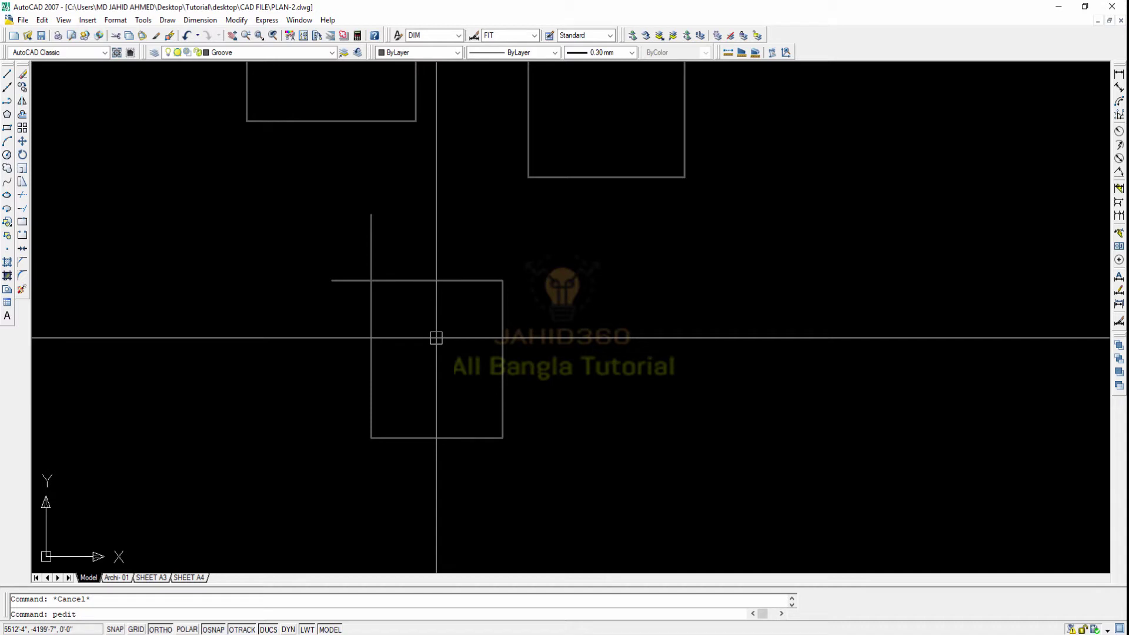
# Run PEDIT Multiple on the four lines, joining them with a fuzz distance picked between lower corners.
pyautogui.press('Return')
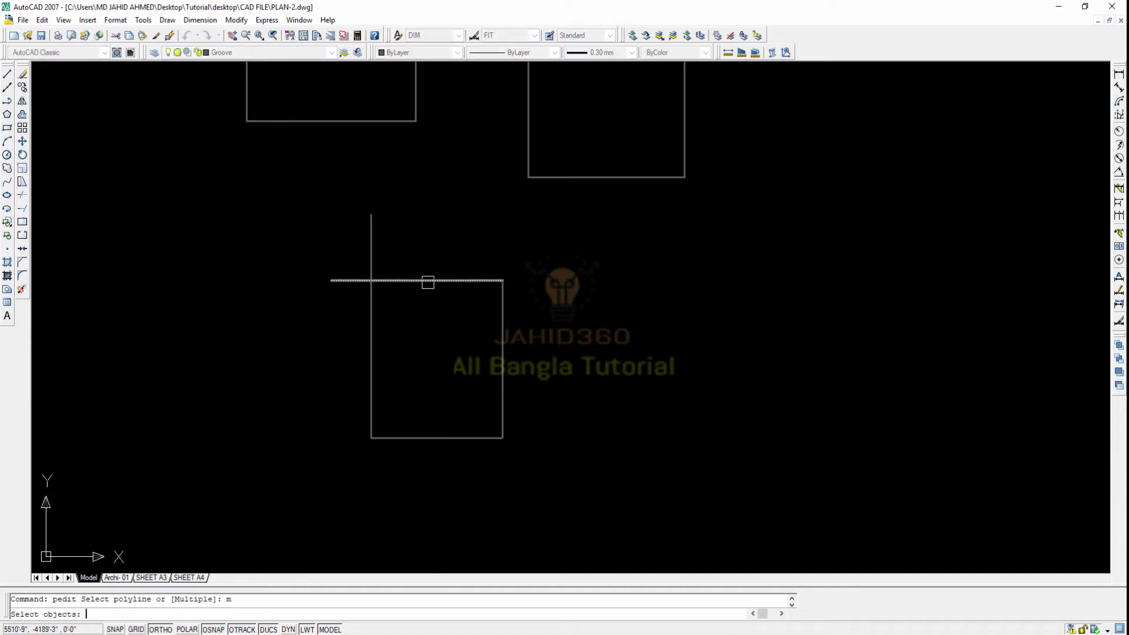
pyautogui.click(290, 192)
pyautogui.click(554, 488)
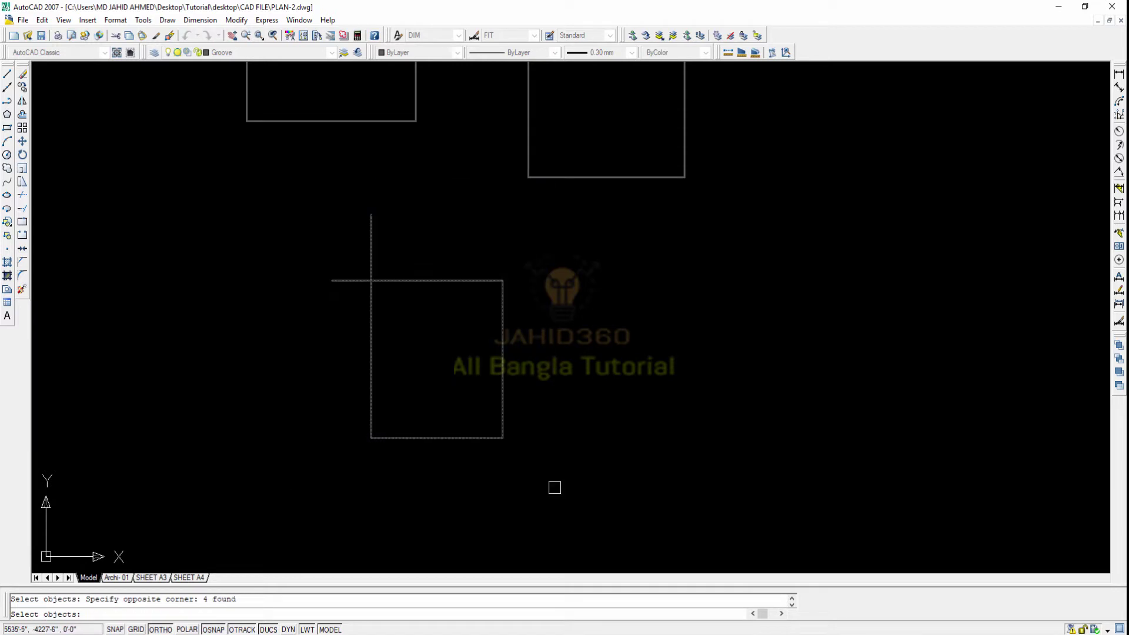
pyautogui.press('Return')
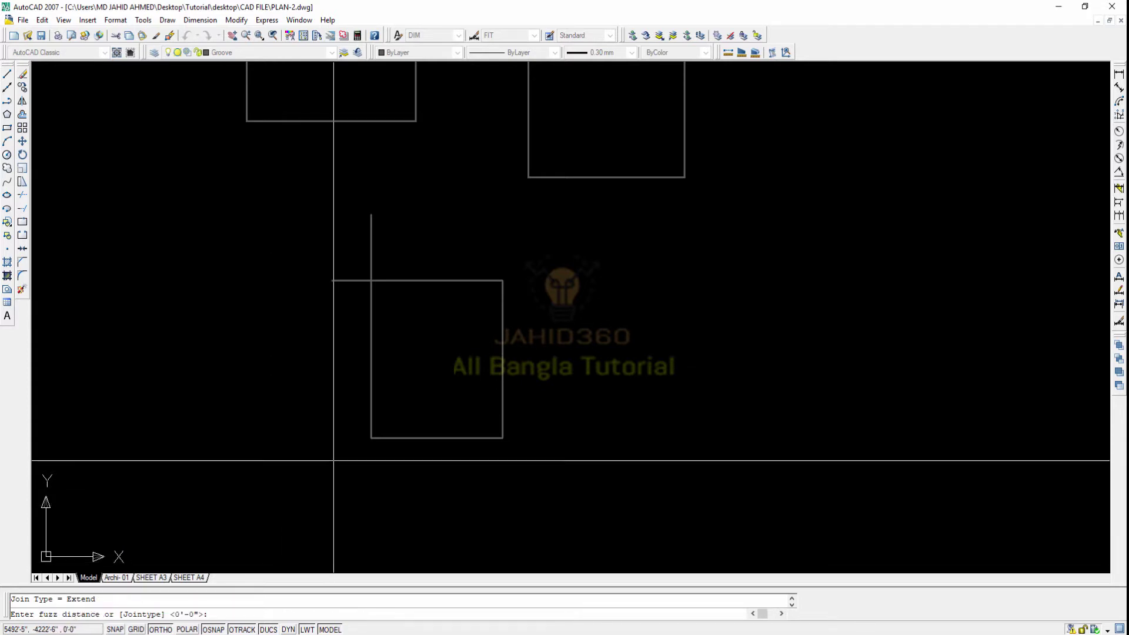
pyautogui.click(371, 438)
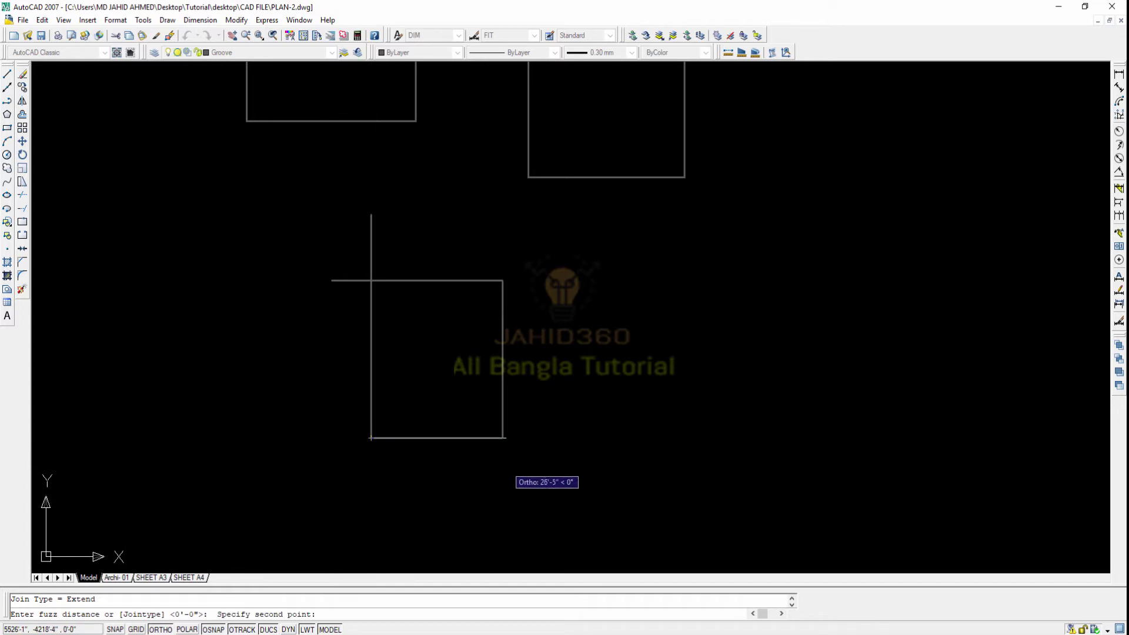
pyautogui.click(503, 438)
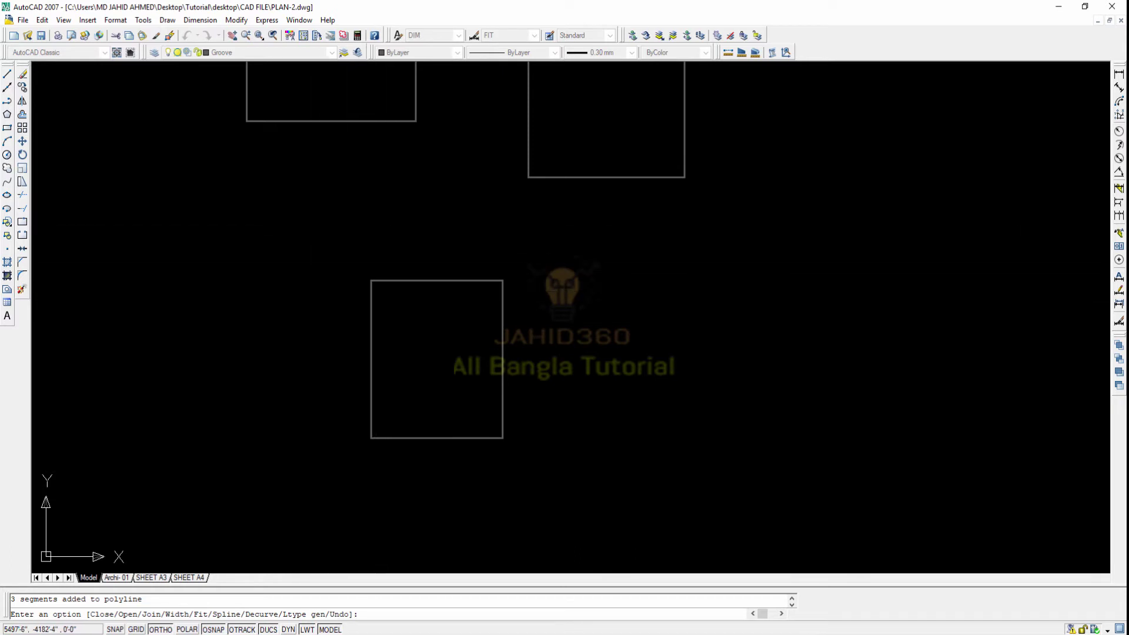
pyautogui.press('Return')
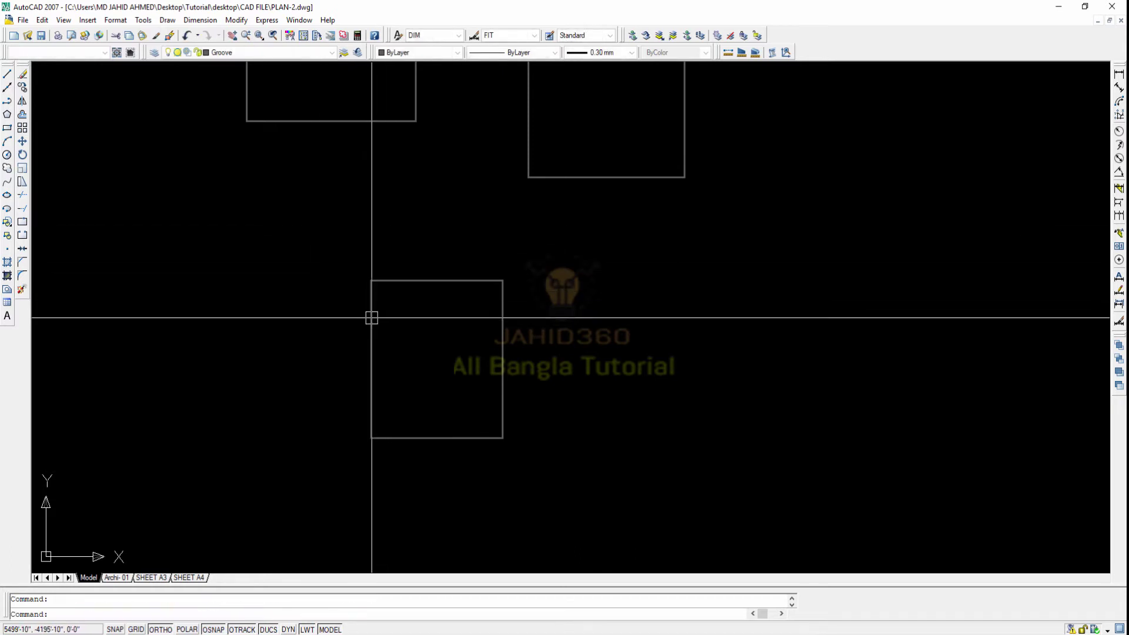
# Select the joined square several times to confirm it is one polyline, then pan left.
pyautogui.click(371, 314)
pyautogui.press('Escape')
pyautogui.click(415, 280)
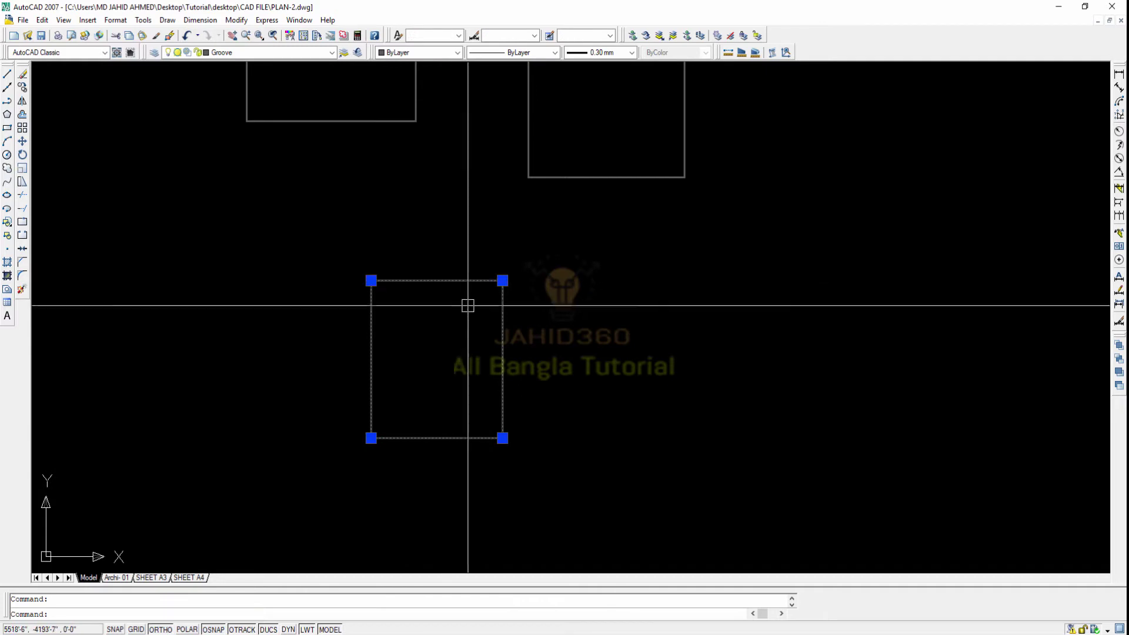
pyautogui.press('Escape')
pyautogui.click(469, 285)
pyautogui.press('Escape')
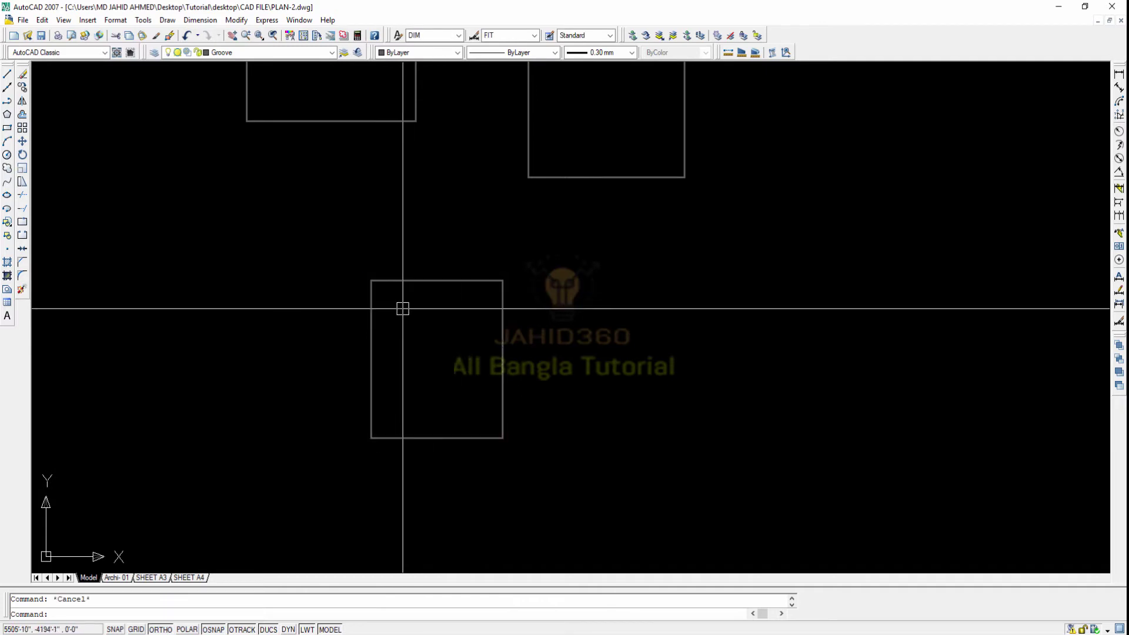
pyautogui.moveTo(465, 356); pyautogui.dragTo(384, 356, button='middle')
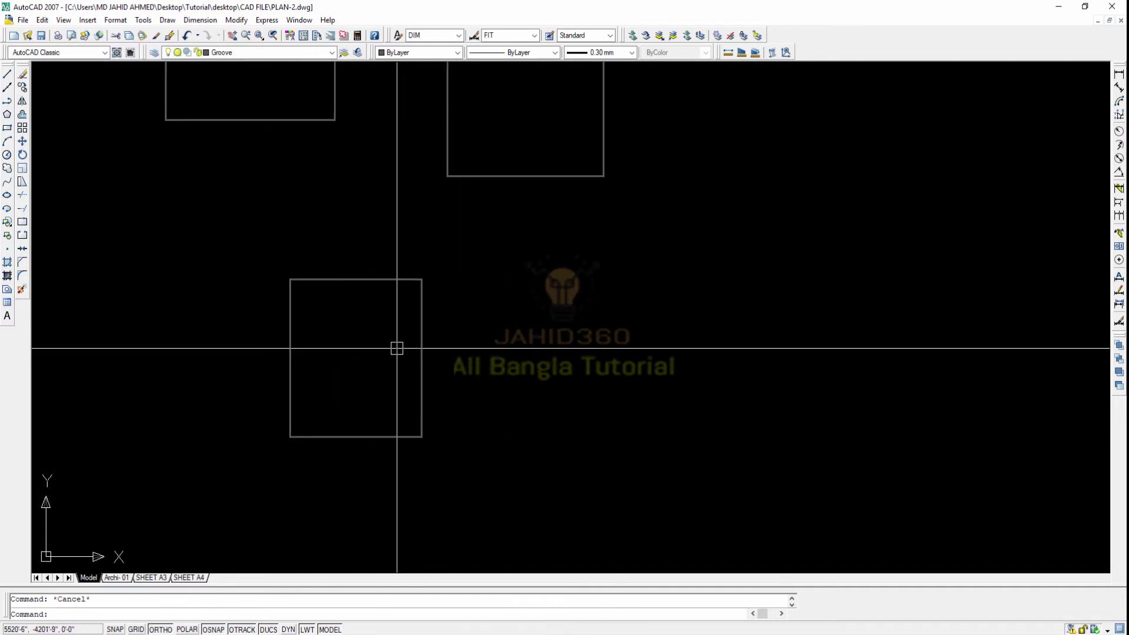
pyautogui.click(8, 131)
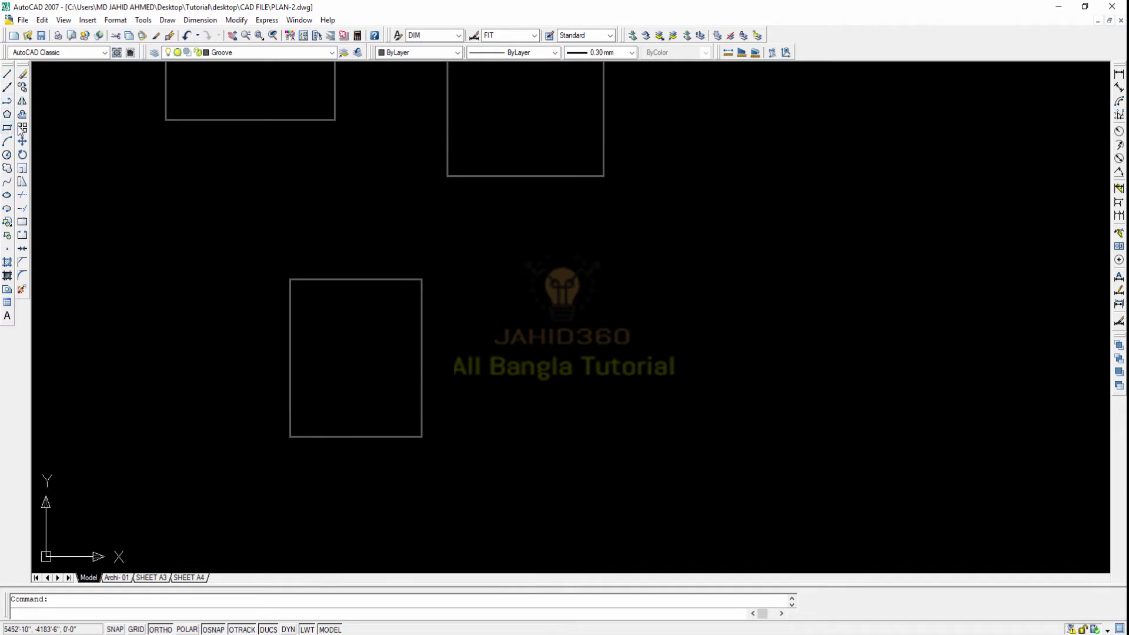
# Draw a wider four-line rectangle outline to the right, its left edge overshooting the top.
pyautogui.press('Escape')
pyautogui.click(7, 73)
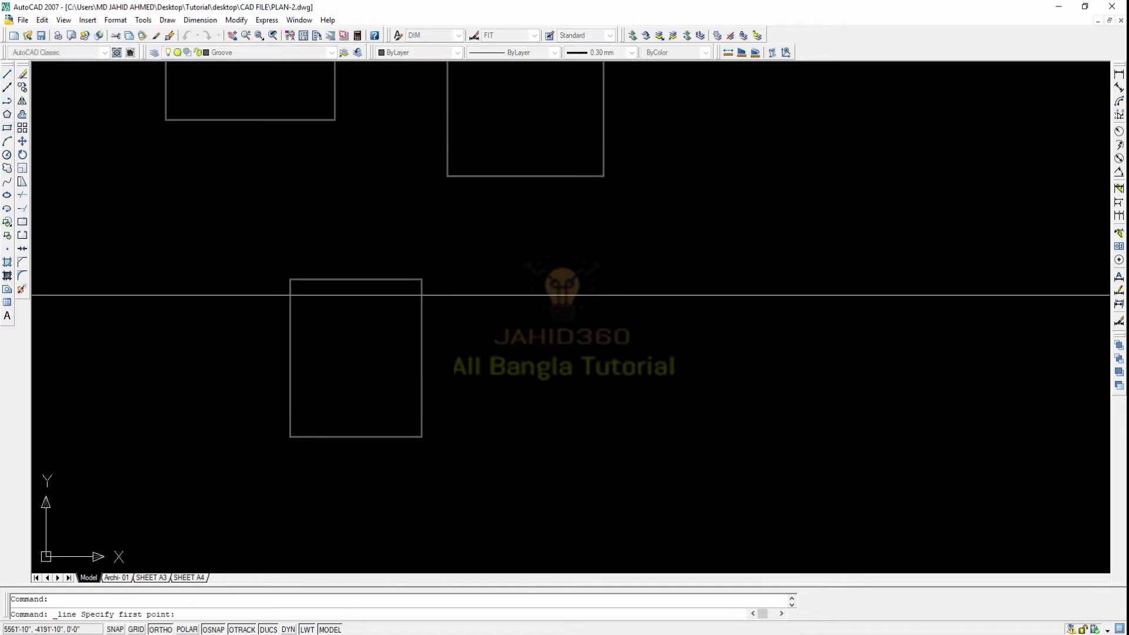
pyautogui.click(585, 268)
pyautogui.click(760, 269)
pyautogui.click(760, 417)
pyautogui.click(518, 416)
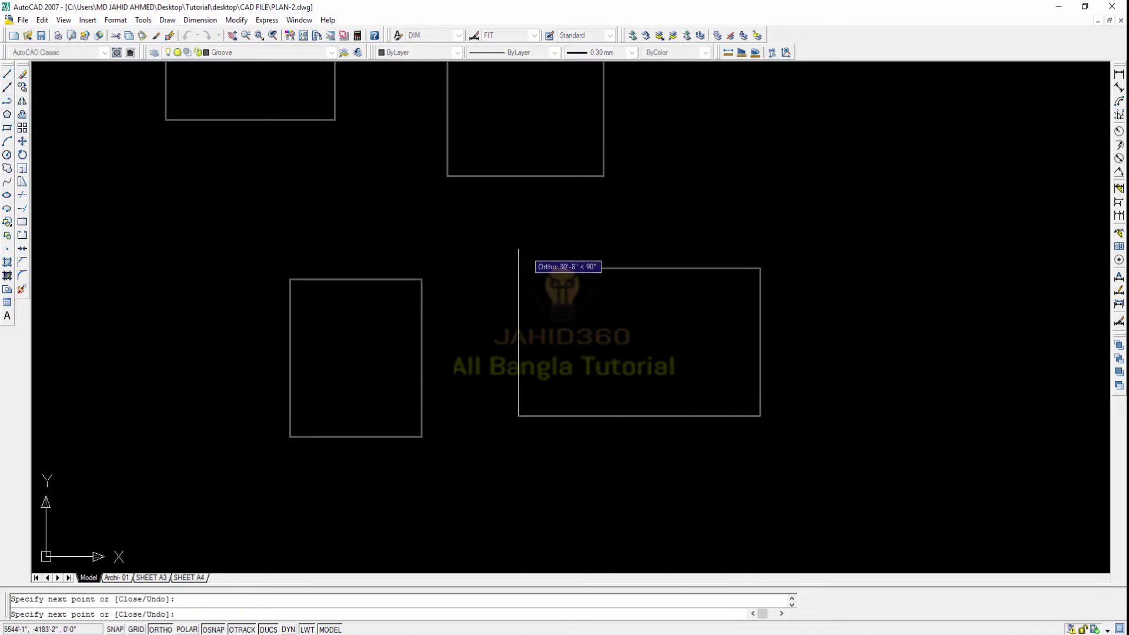
pyautogui.click(518, 238)
pyautogui.press('Escape')
pyautogui.write('pedit')
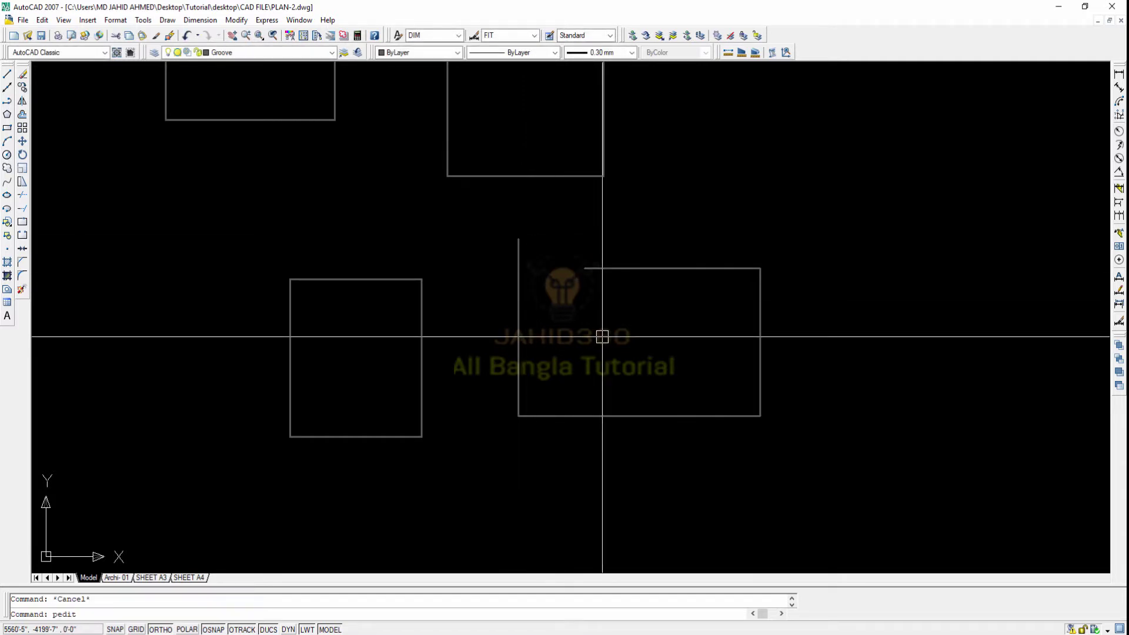
# Run PEDIT Multiple on the four new lines, converting and joining them with a picked fuzz distance.
pyautogui.press('Return')
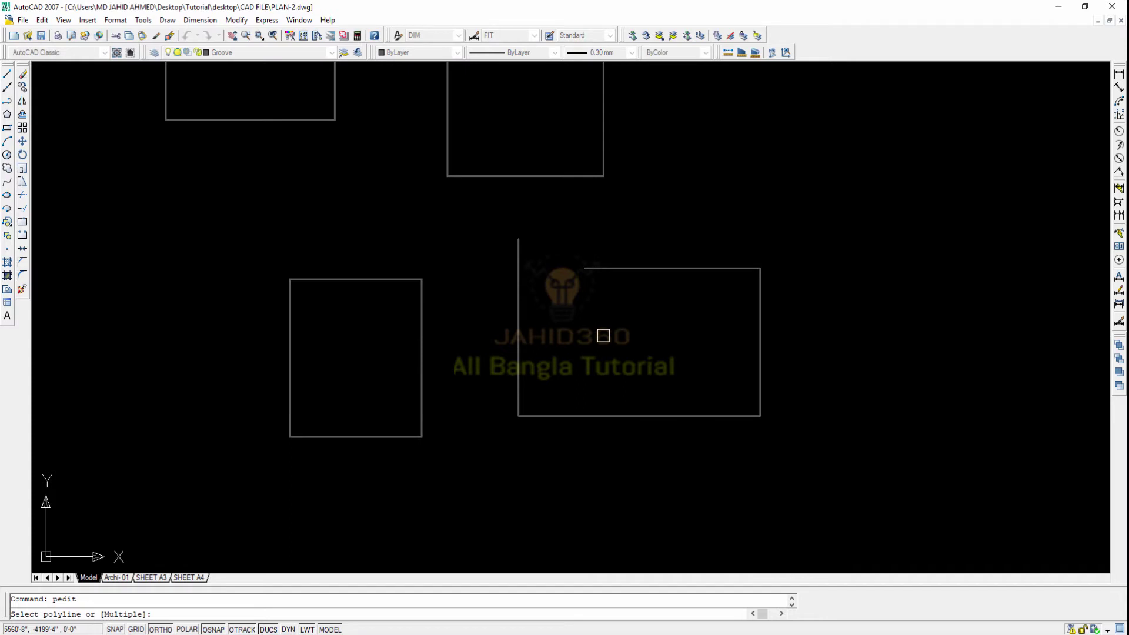
pyautogui.write('m')
pyautogui.click(509, 227)
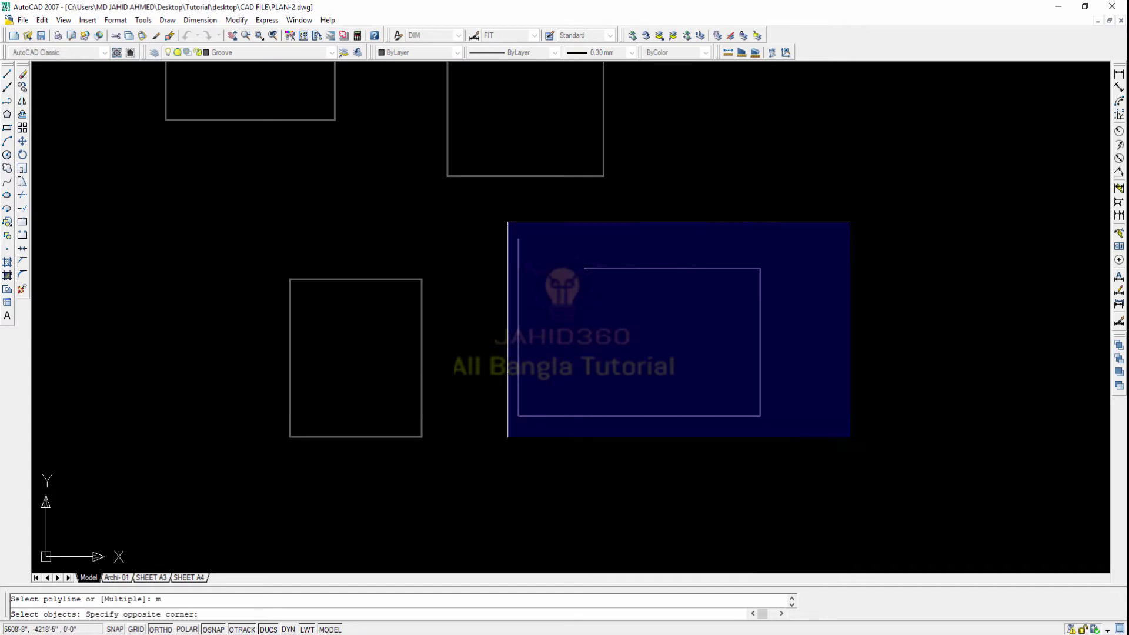
pyautogui.click(868, 440)
pyautogui.press('Return')
pyautogui.write('y')
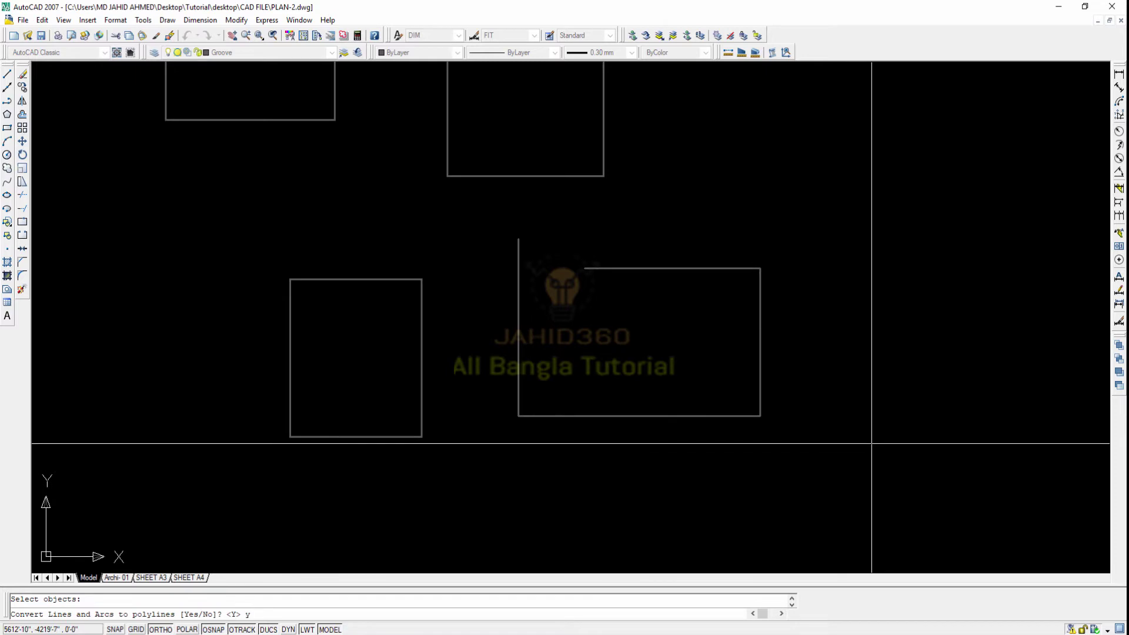
pyautogui.press('Return')
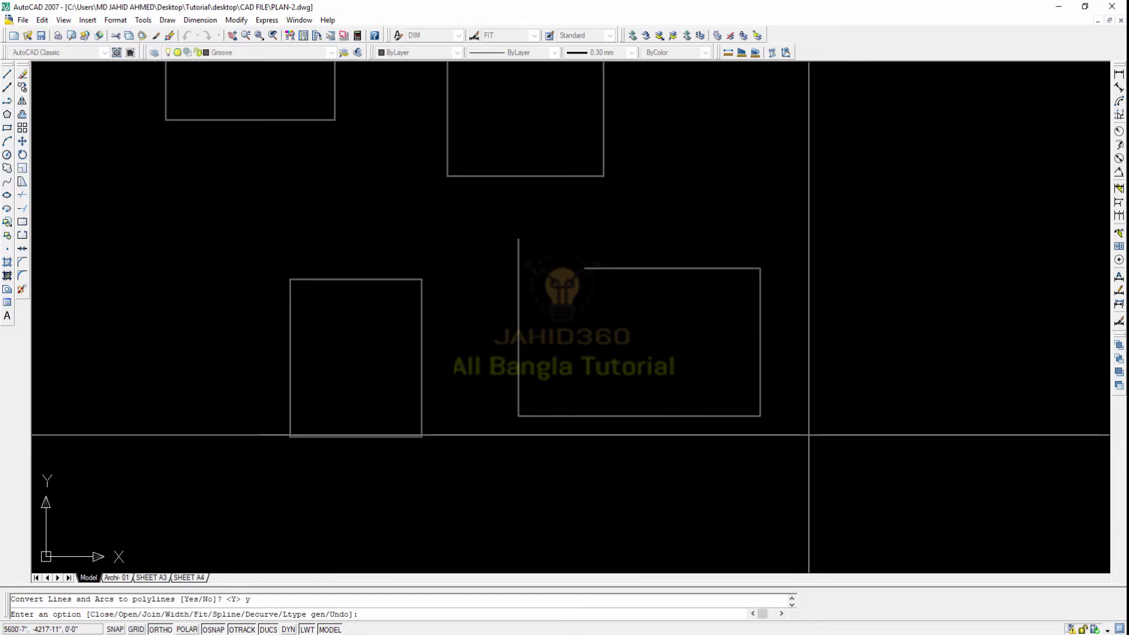
pyautogui.write('j')
pyautogui.press('Return')
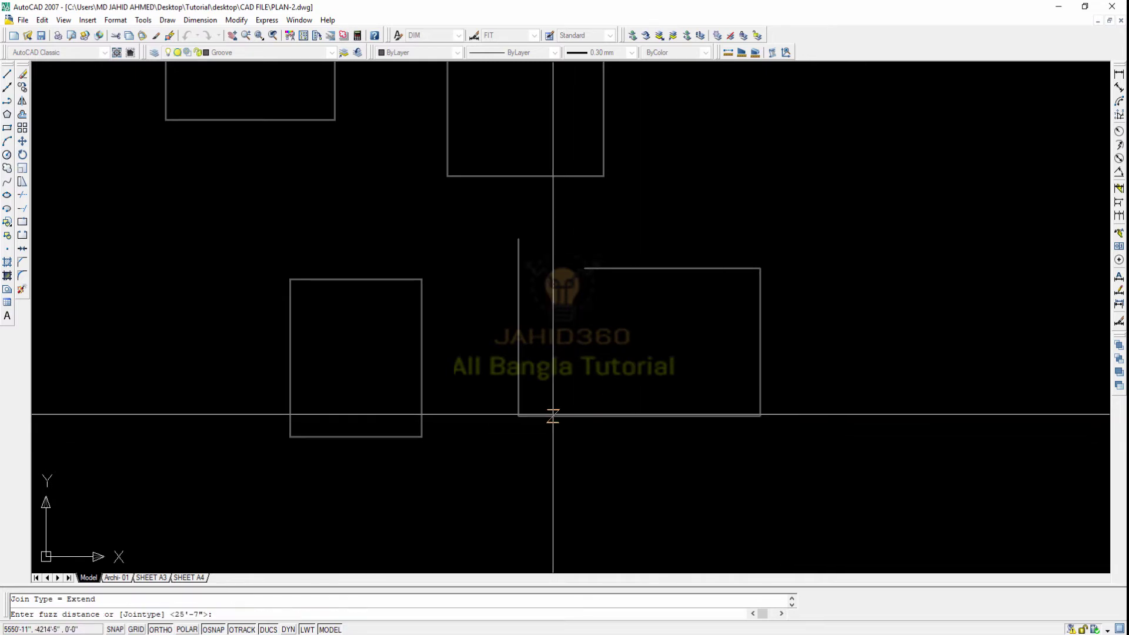
pyautogui.click(518, 416)
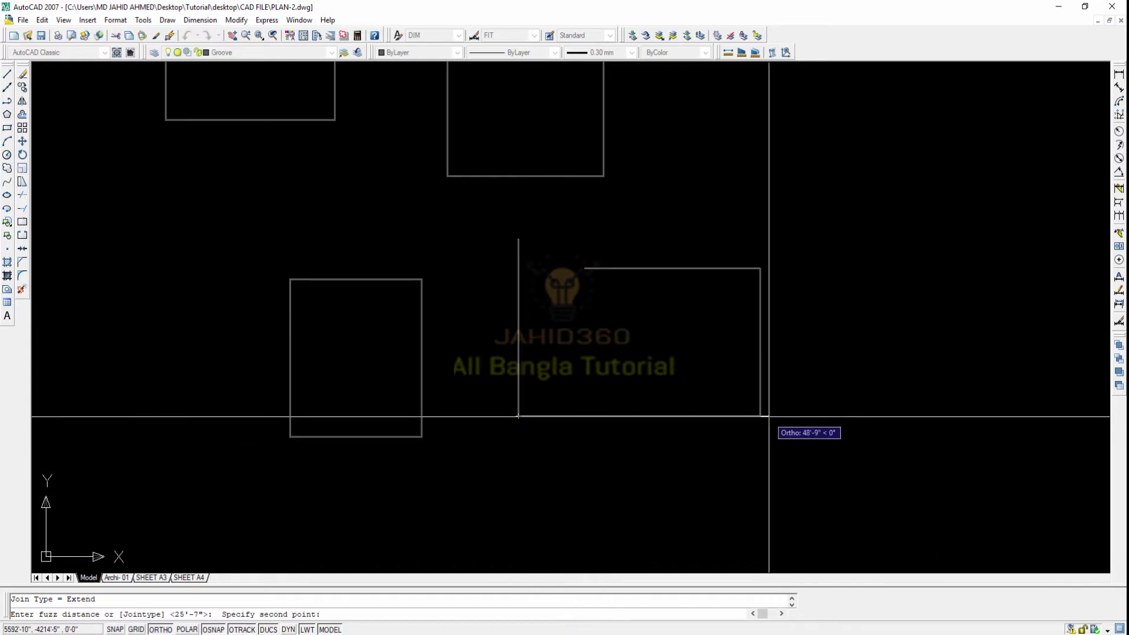
pyautogui.click(761, 415)
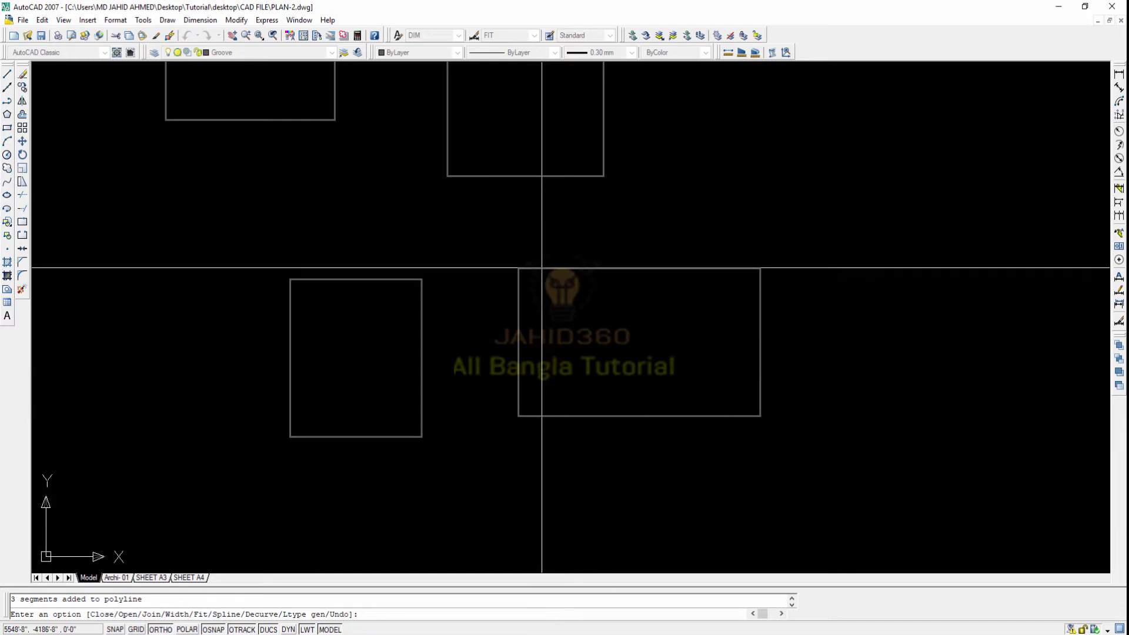
pyautogui.press('Return')
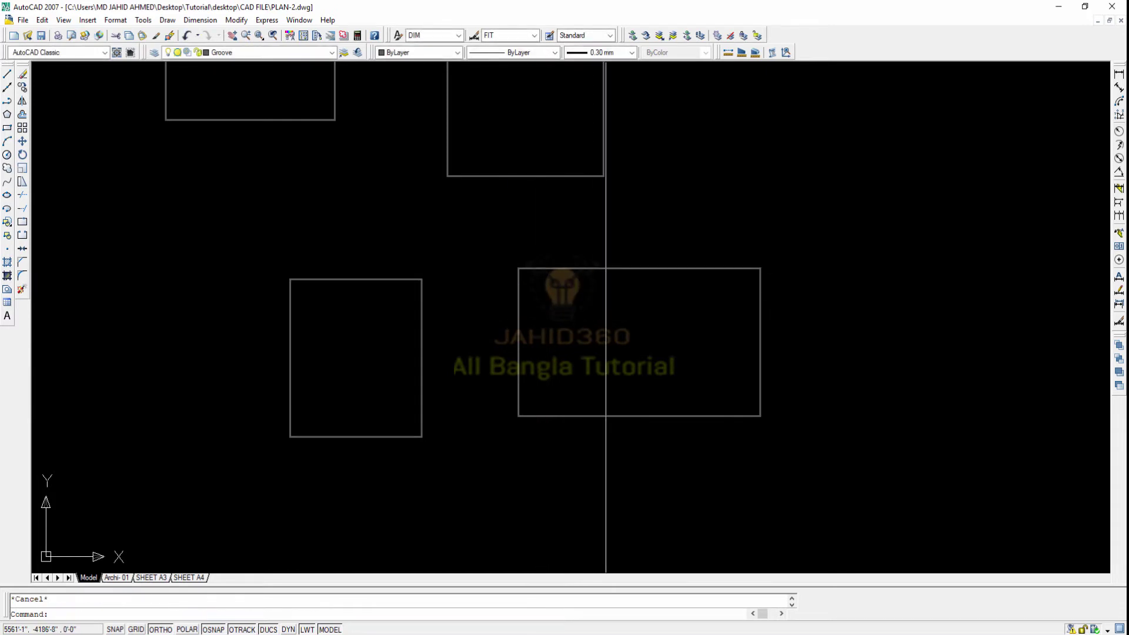
# Select the joined rectangle to verify it is one polyline, then adjust the view.
pyautogui.click(604, 268)
pyautogui.press('Escape')
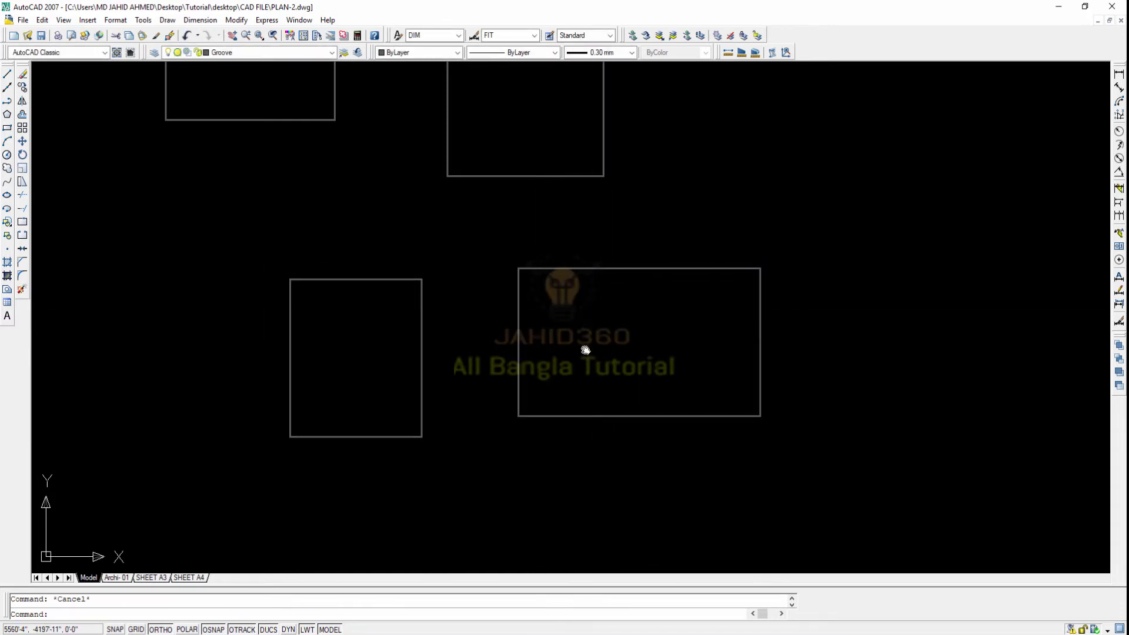
pyautogui.moveTo(602, 328); pyautogui.dragTo(532, 381, button='middle')
pyautogui.scroll(-3, 556, 363)
pyautogui.scroll(-1, 606, 382)
pyautogui.scroll(3, 582, 361)
pyautogui.click(541, 326)
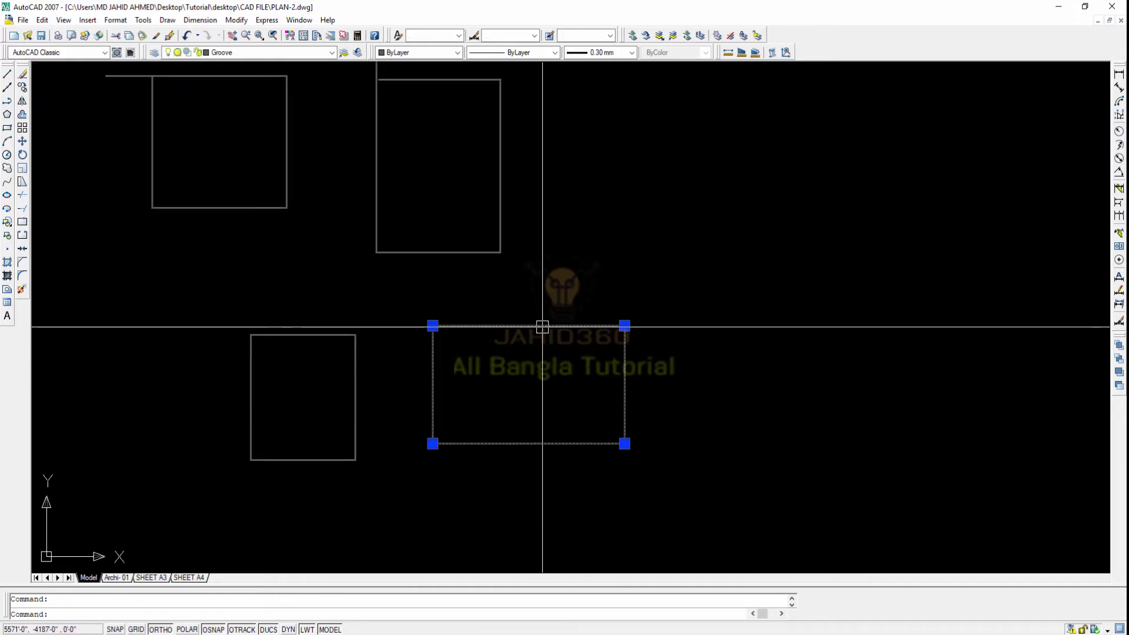
pyautogui.rightClick(541, 327)
pyautogui.click(587, 592)
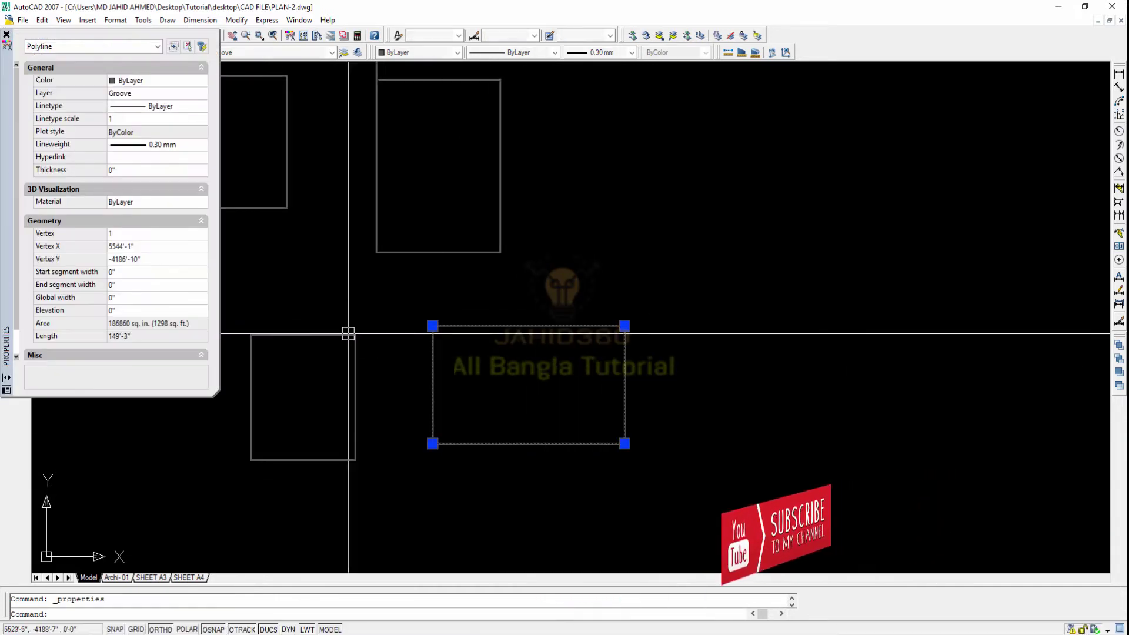
pyautogui.click(6, 34)
pyautogui.press('Escape')
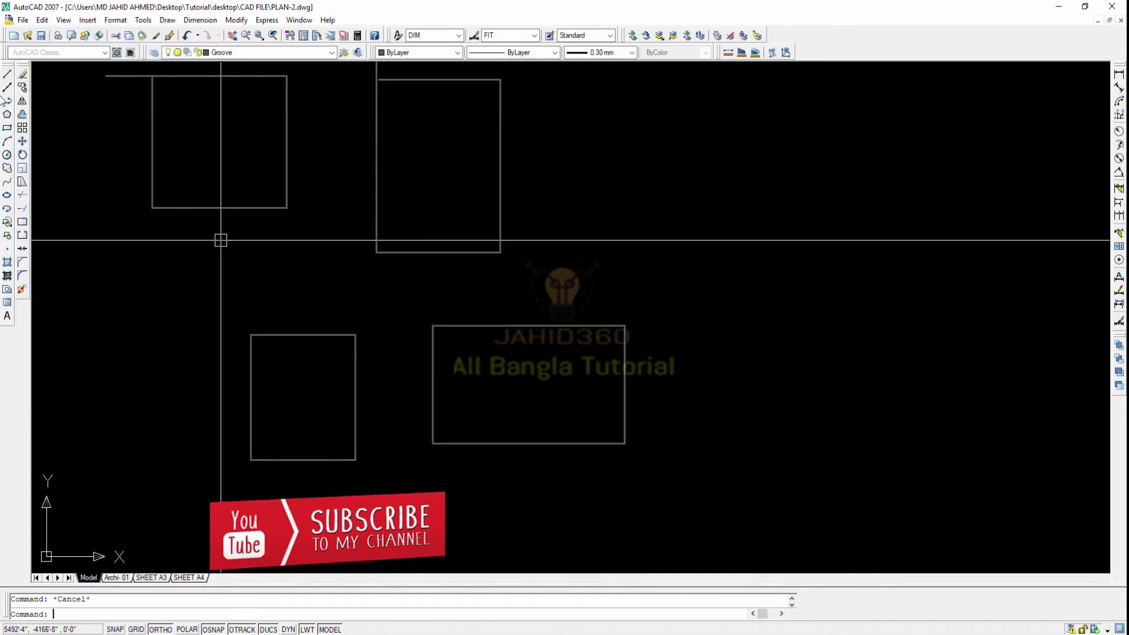
pyautogui.click(8, 129)
pyautogui.click(577, 128)
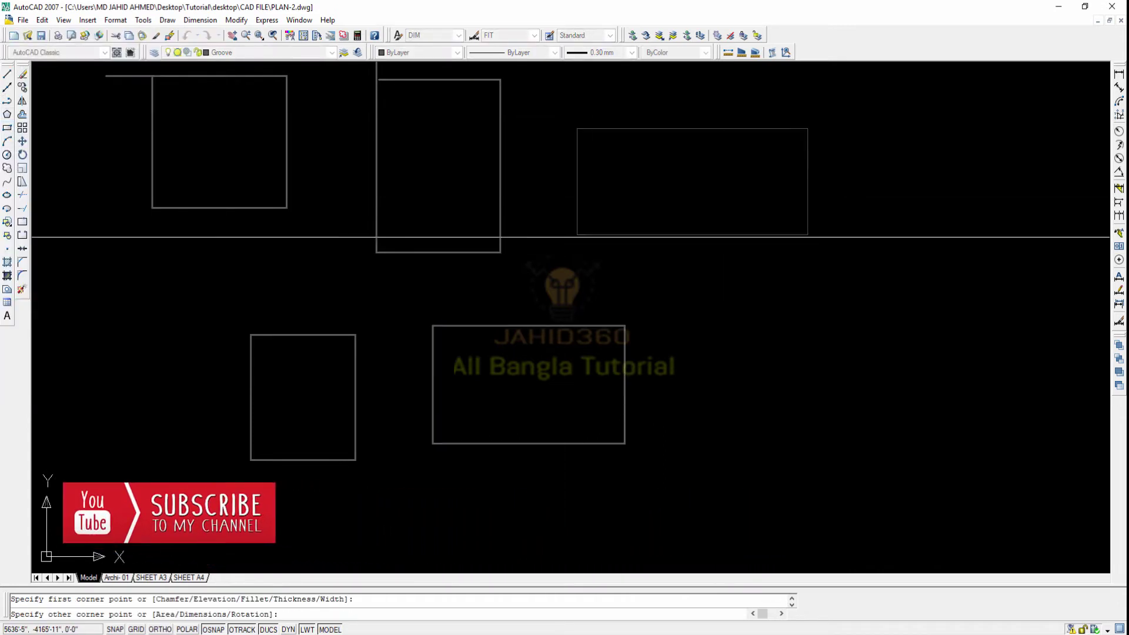
pyautogui.click(818, 243)
pyautogui.click(770, 244)
pyautogui.click(801, 513)
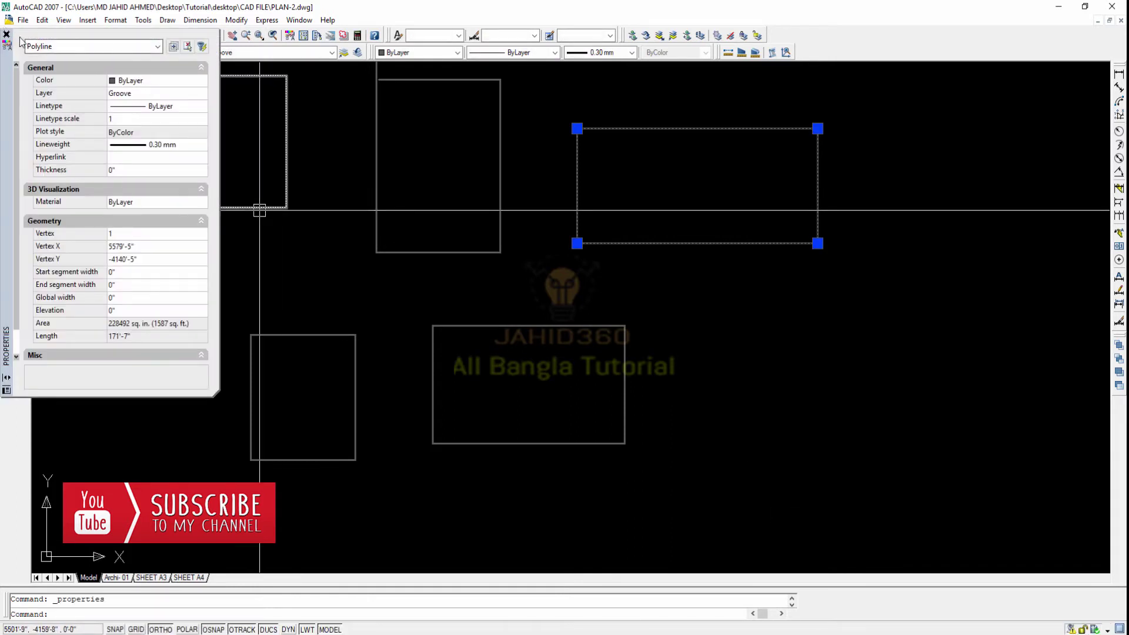
pyautogui.click(6, 34)
pyautogui.press('Escape')
pyautogui.click(692, 242)
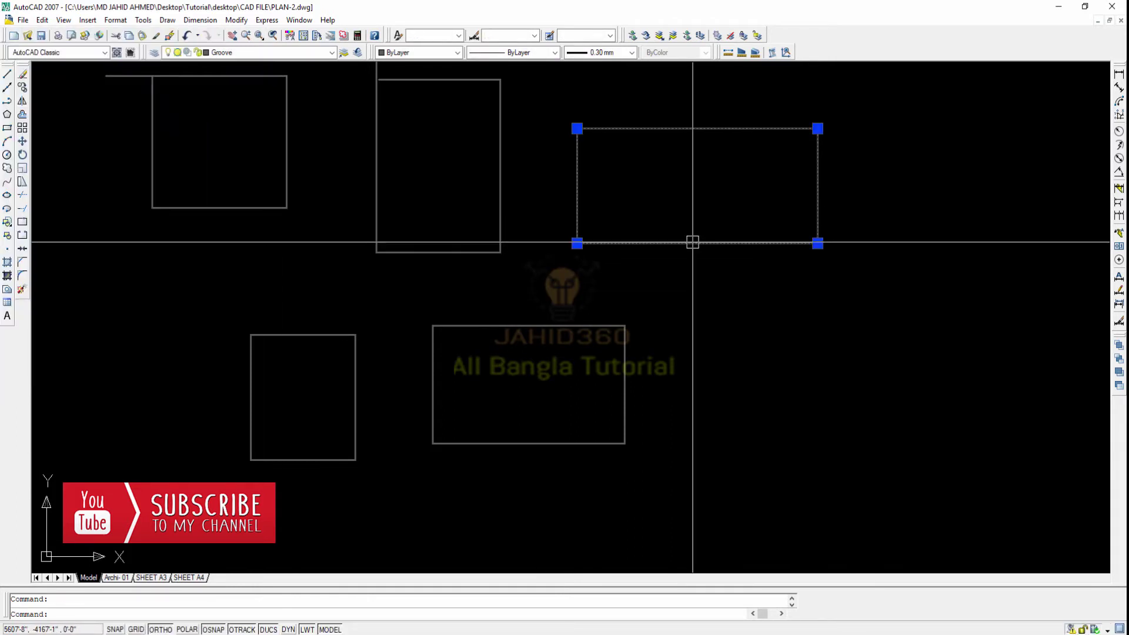
pyautogui.press('Escape')
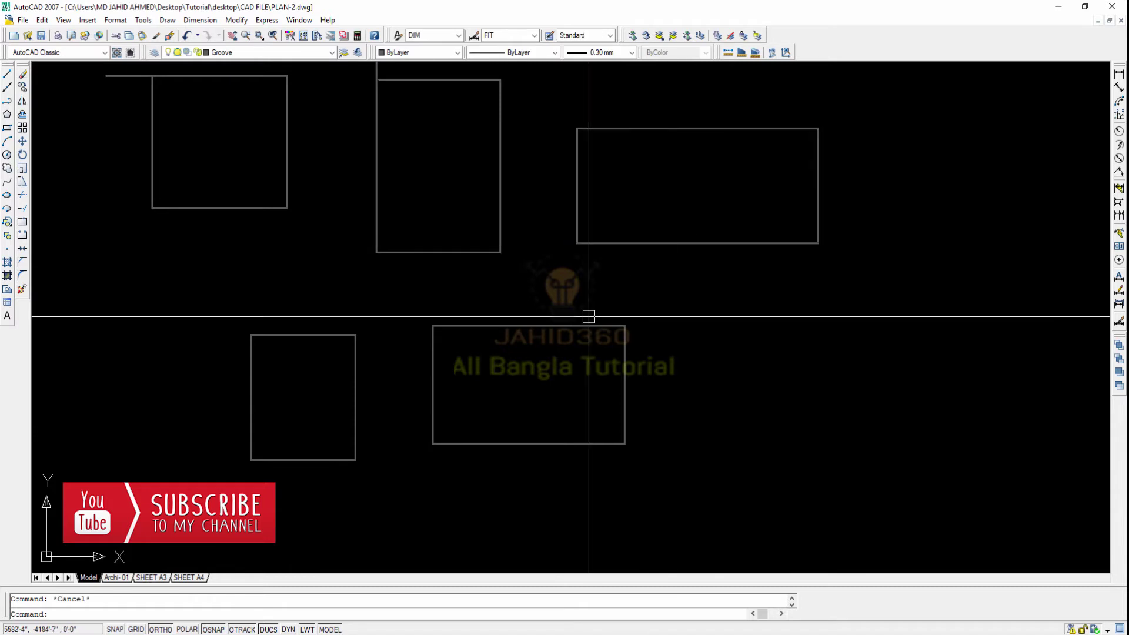
pyautogui.click(554, 325)
pyautogui.press('Escape')
pyautogui.scroll(-2, 474, 308)
pyautogui.scroll(-2, 473, 308)
# Pan to empty space right of the rectangles and place the first point of the top line.
pyautogui.moveTo(527, 331); pyautogui.dragTo(391, 316, button='middle')
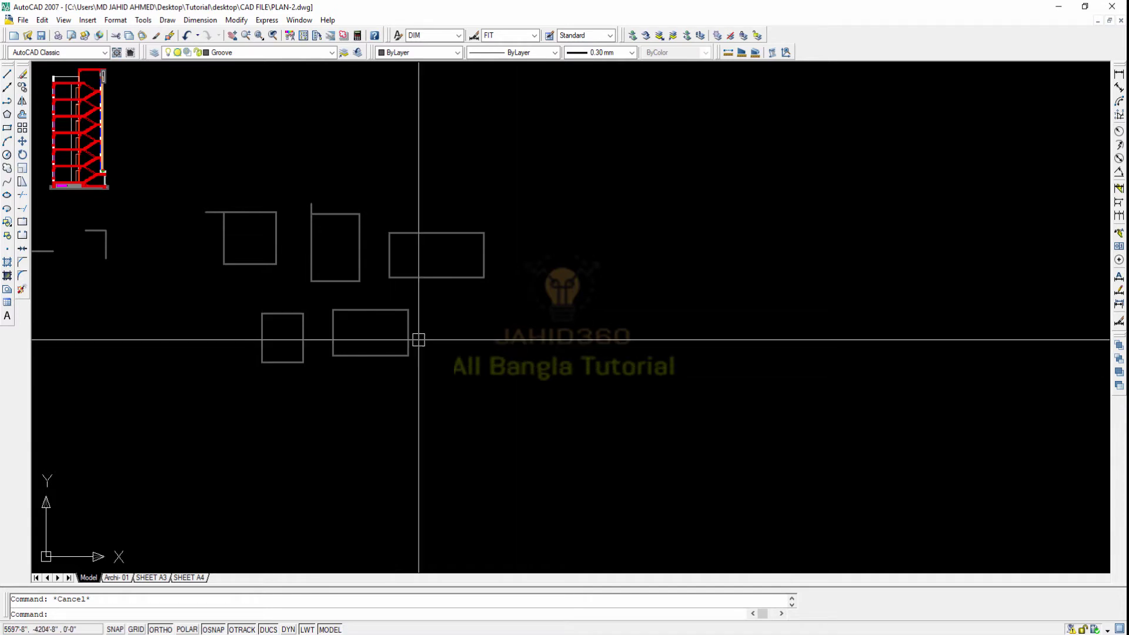
pyautogui.moveTo(443, 314); pyautogui.dragTo(576, 319, button='middle')
pyautogui.moveTo(213, 254)
pyautogui.mouseDown(button='middle')
pyautogui.moveTo(307, 254)
pyautogui.moveTo(275, 279)
pyautogui.mouseUp(button='middle')
pyautogui.scroll(5, 264, 254)
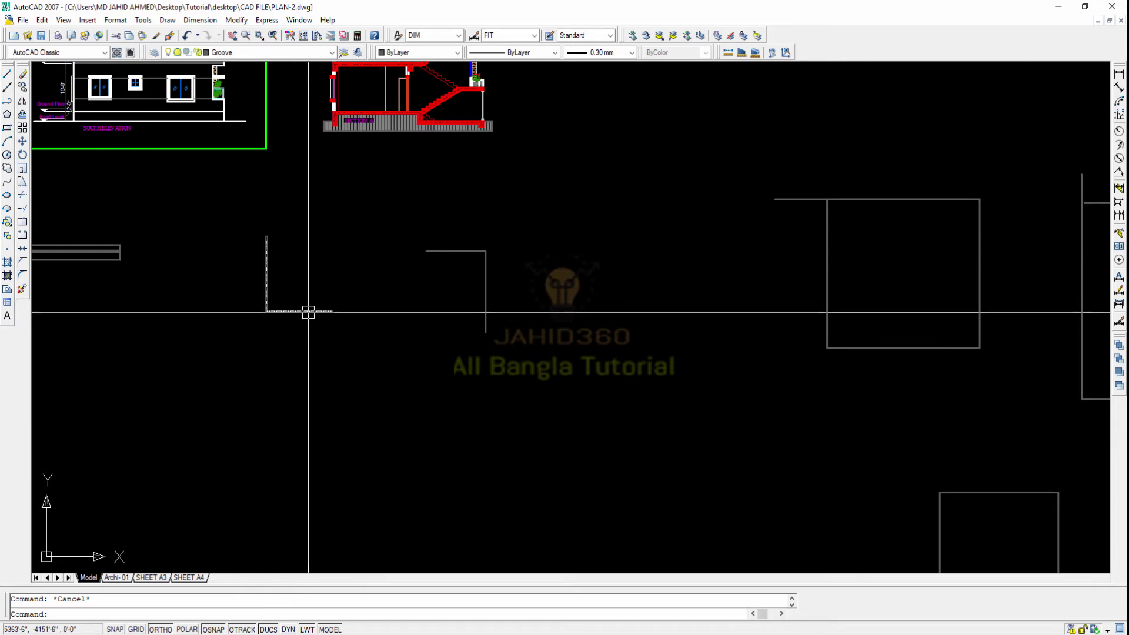
pyautogui.scroll(-3, 328, 312)
pyautogui.scroll(1, 338, 303)
pyautogui.moveTo(358, 290); pyautogui.dragTo(333, 259, button='middle')
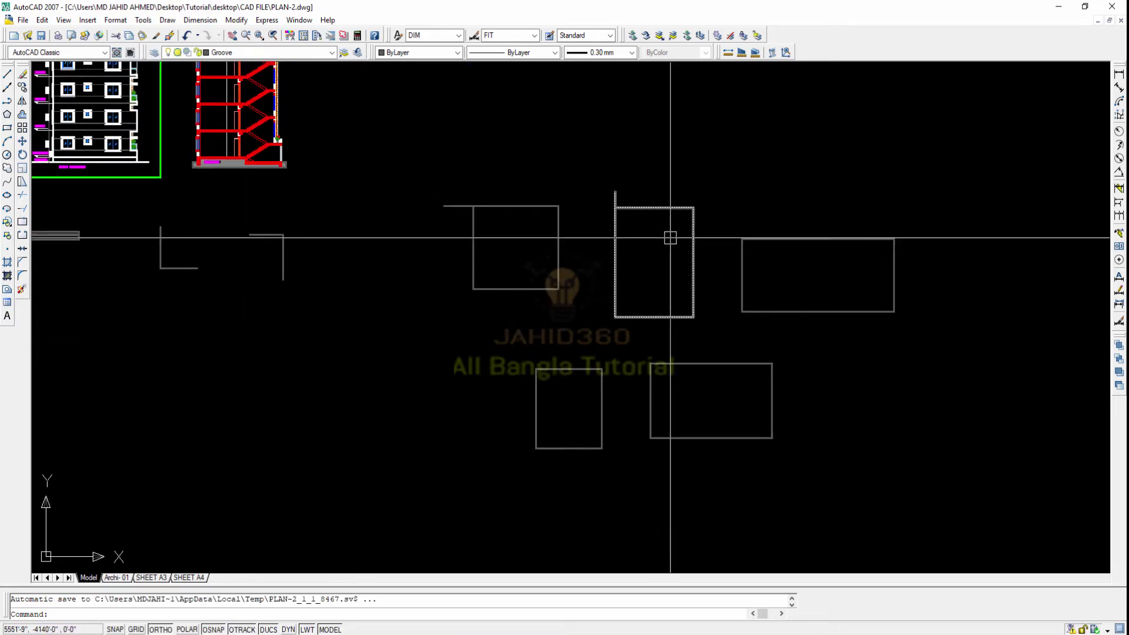
pyautogui.moveTo(629, 315)
pyautogui.mouseDown(button='middle')
pyautogui.moveTo(435, 254)
pyautogui.moveTo(308, 233)
pyautogui.mouseUp(button='middle')
pyautogui.scroll(-4, 435, 247)
pyautogui.press('Escape')
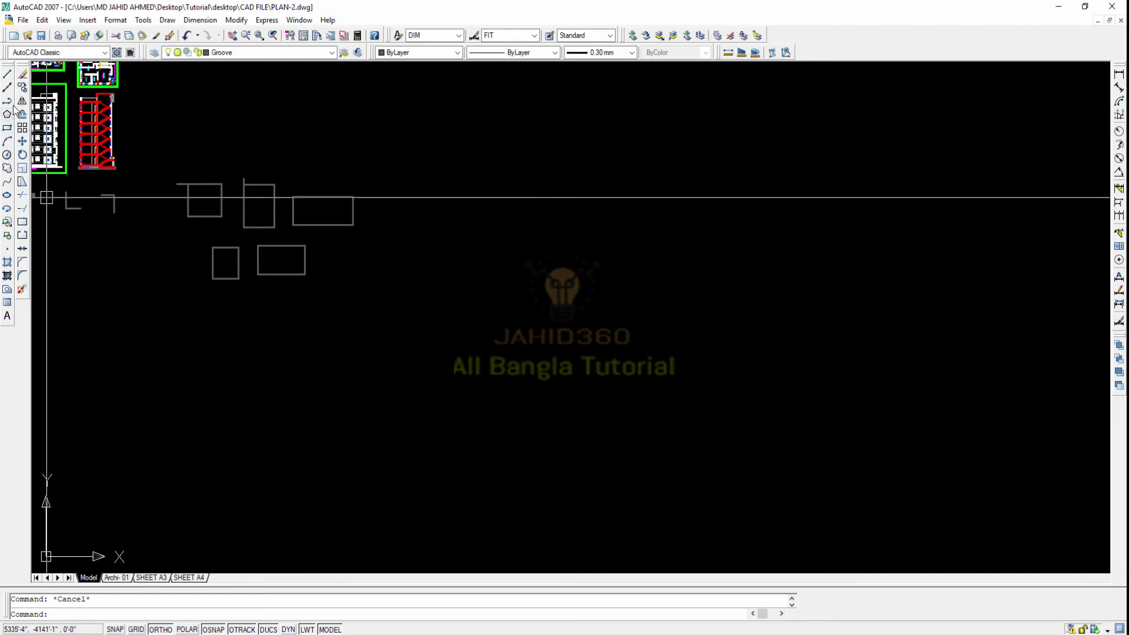
pyautogui.click(7, 75)
pyautogui.click(506, 223)
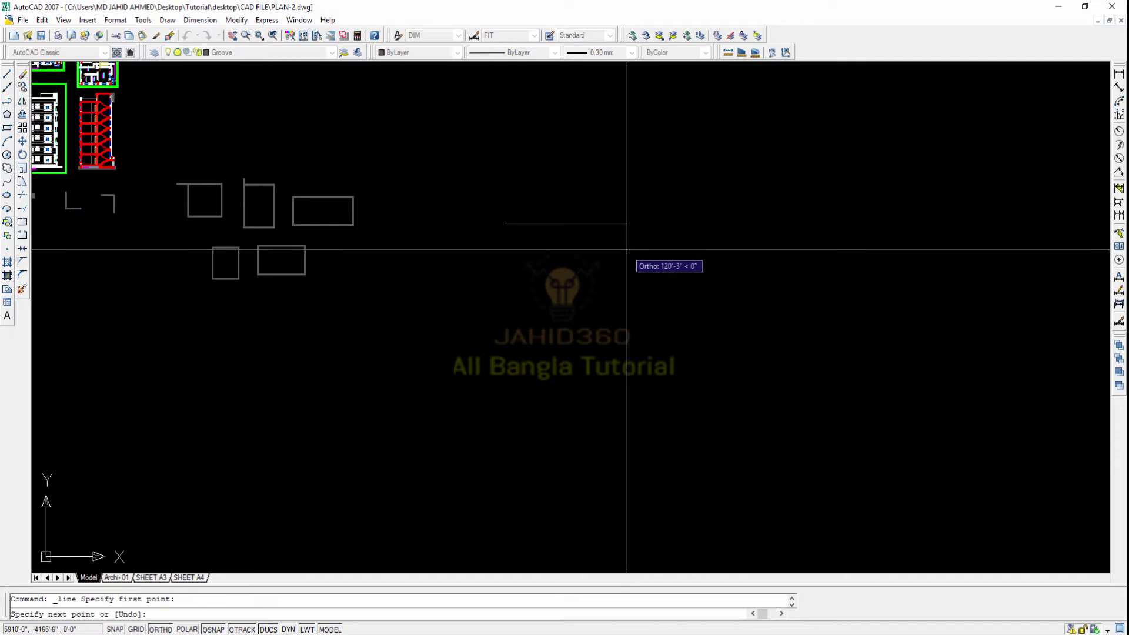
# Draw the right, bottom and left edges to close the new rectangle outline.
pyautogui.click(625, 251)
pyautogui.click(627, 311)
pyautogui.click(526, 312)
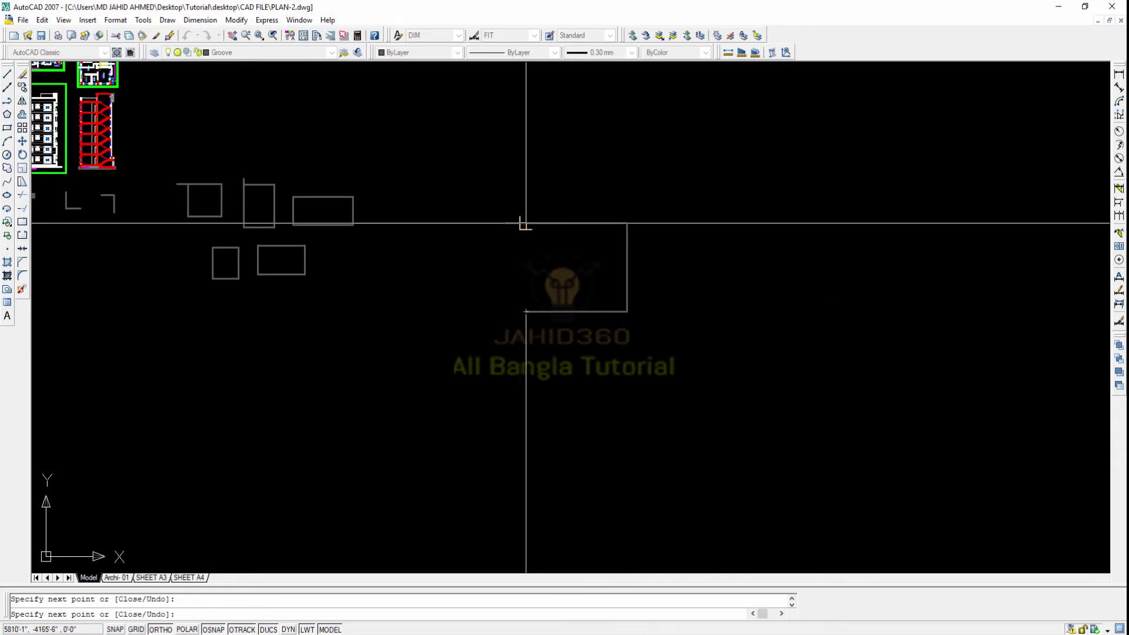
pyautogui.click(525, 222)
pyautogui.press('Escape')
# Select the four rectangle lines to check them, then clear the selection.
pyautogui.click(546, 223)
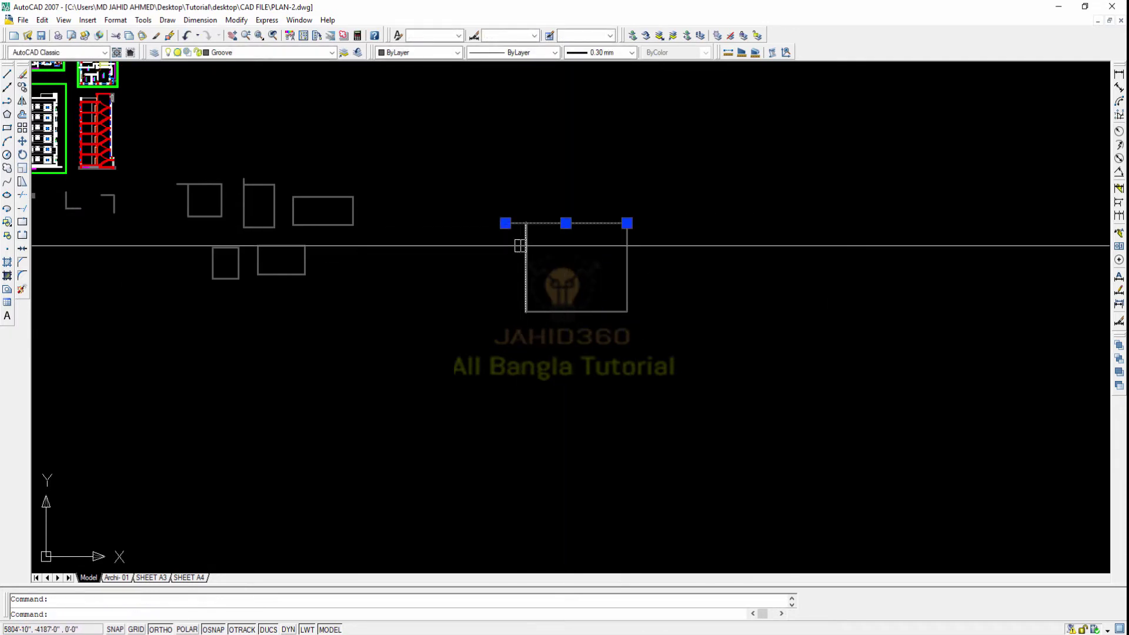
pyautogui.click(525, 245)
pyautogui.click(627, 277)
pyautogui.click(576, 312)
pyautogui.press('Escape')
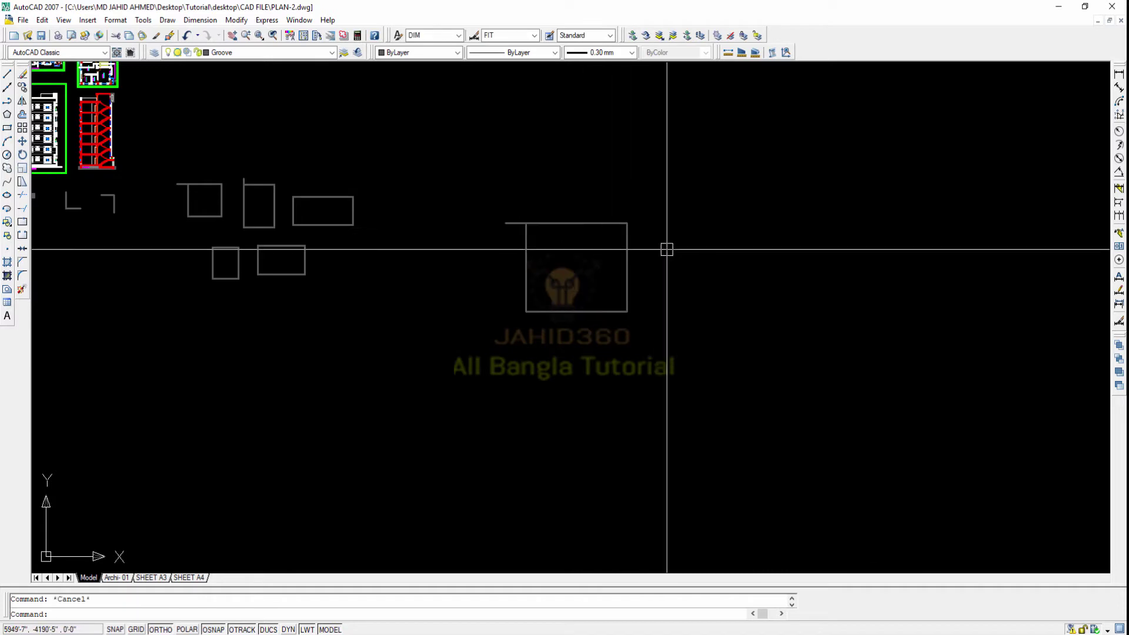
pyautogui.scroll(2, 665, 247)
pyautogui.write('boun')
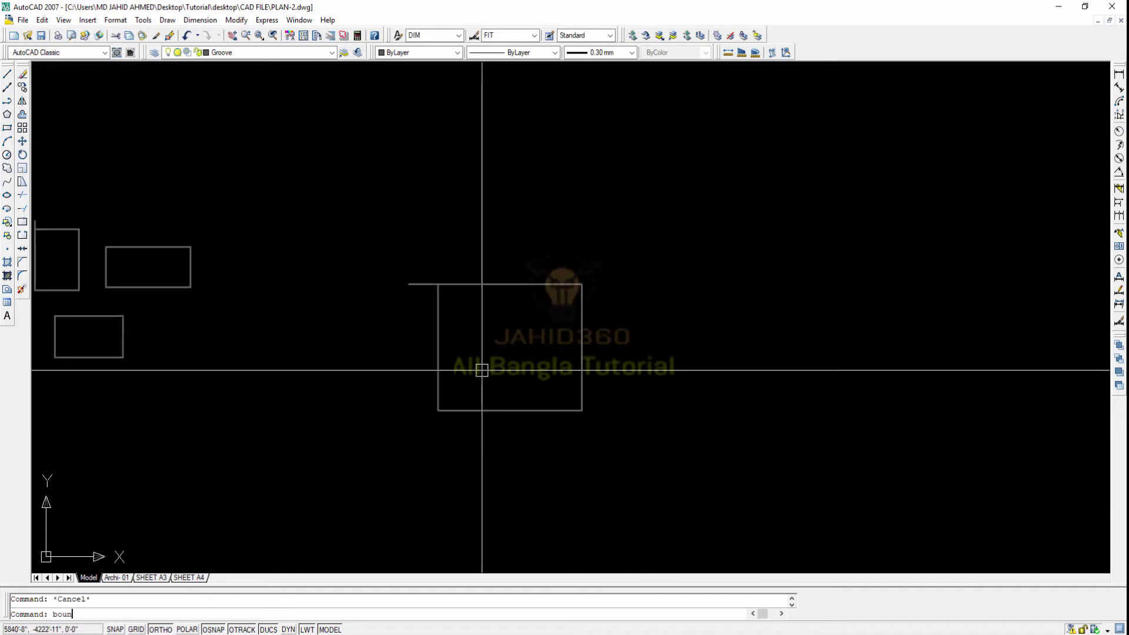
# Run BOUNDARY and pick inside the rectangle to trace a closed boundary polyline.
pyautogui.write('dary')
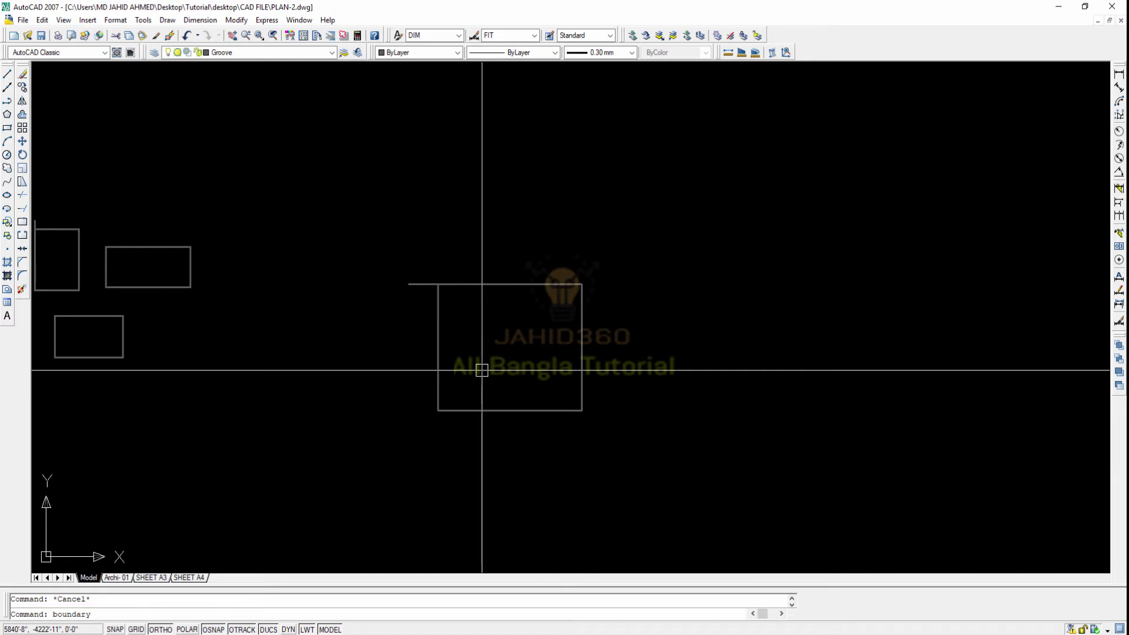
pyautogui.press('Return')
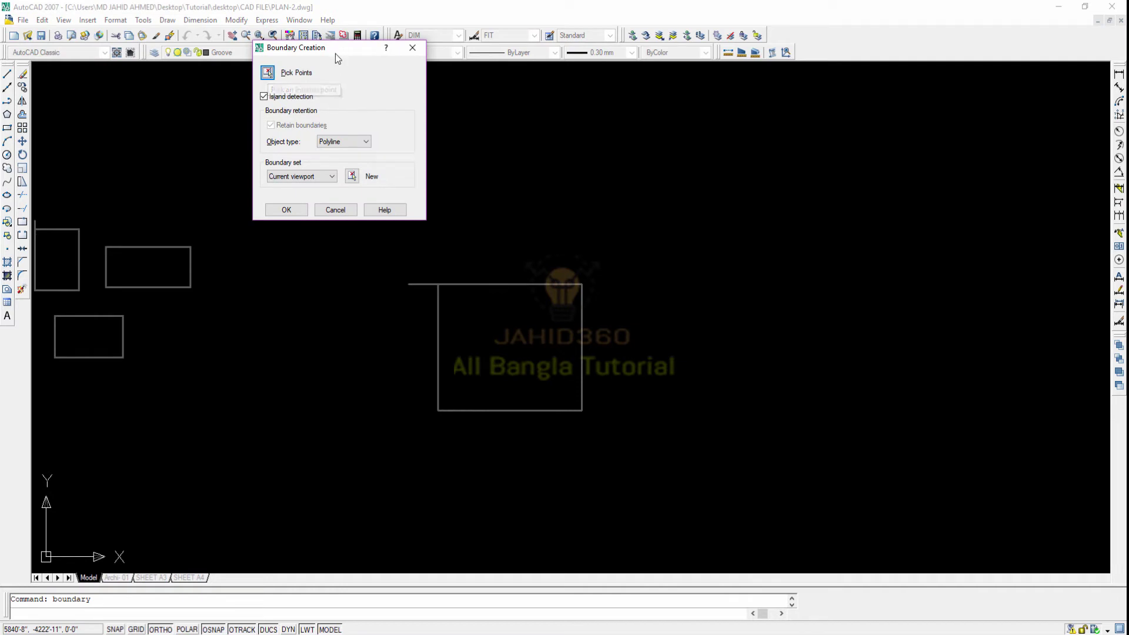
pyautogui.moveTo(335, 54); pyautogui.dragTo(332, 122)
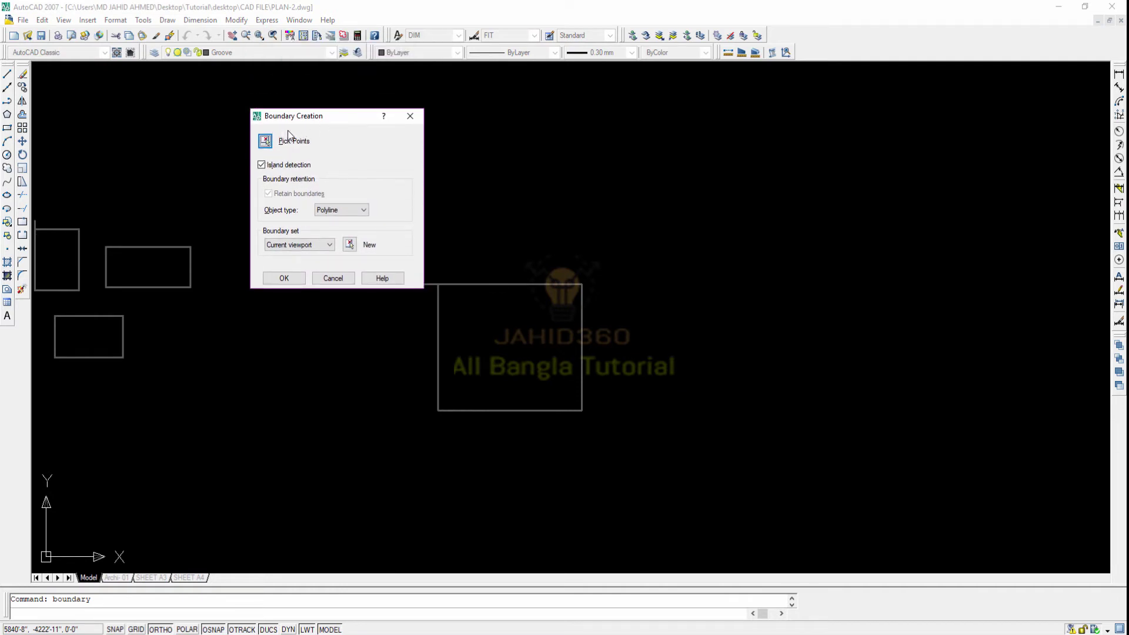
pyautogui.moveTo(302, 124)
pyautogui.mouseDown()
pyautogui.moveTo(281, 125)
pyautogui.moveTo(330, 101)
pyautogui.mouseUp()
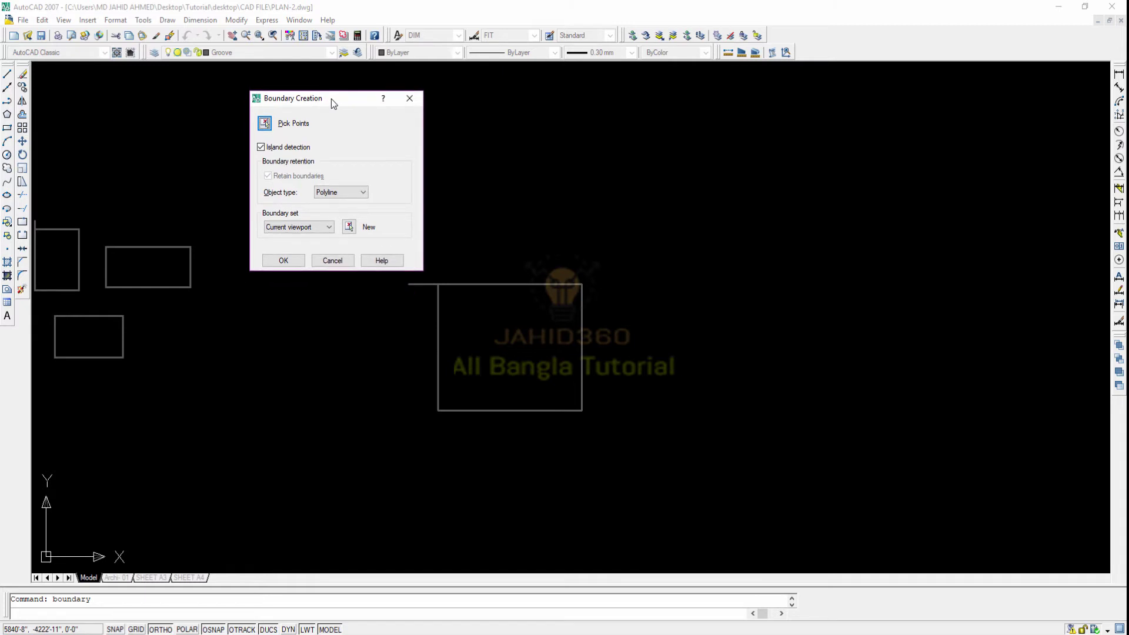
pyautogui.click(265, 124)
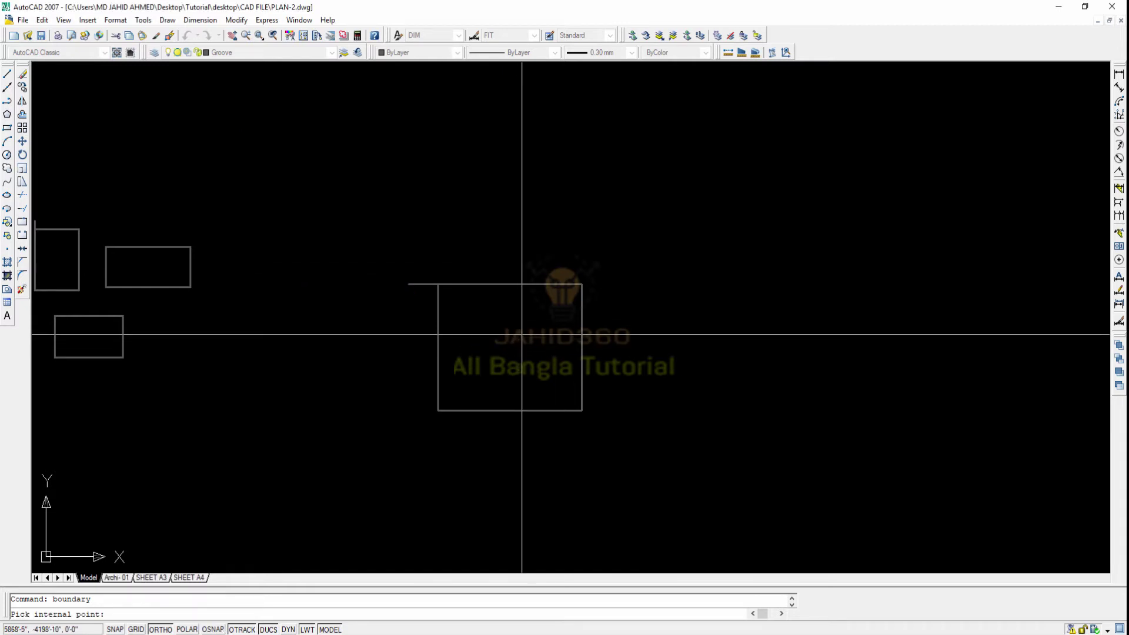
pyautogui.scroll(2, 465, 328)
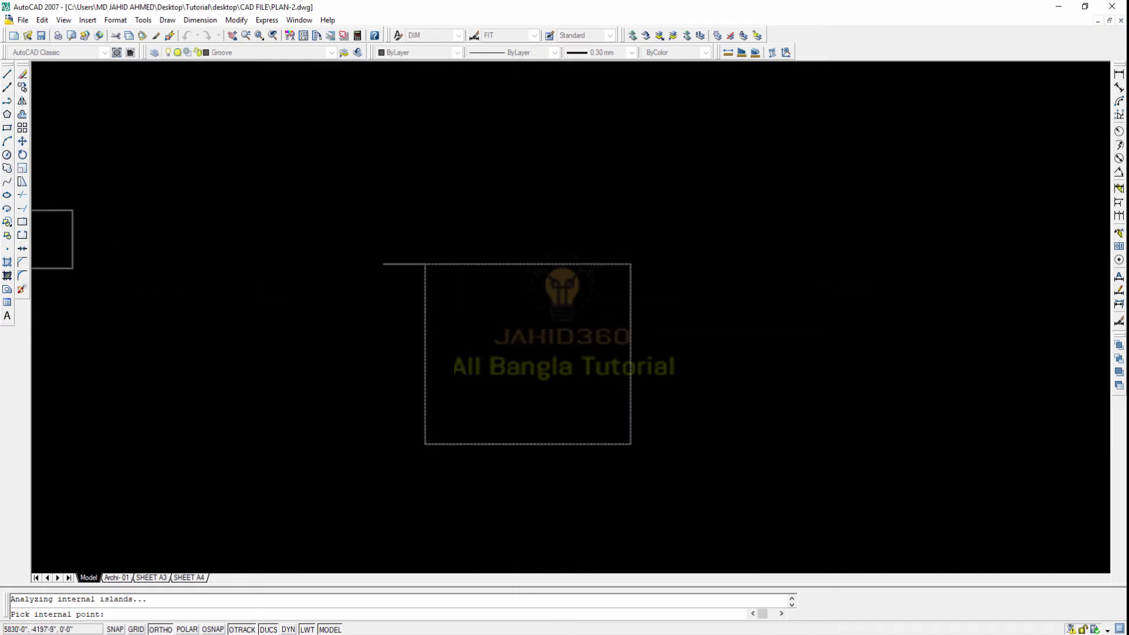
pyautogui.scroll(3, 464, 330)
pyautogui.scroll(-2, 451, 263)
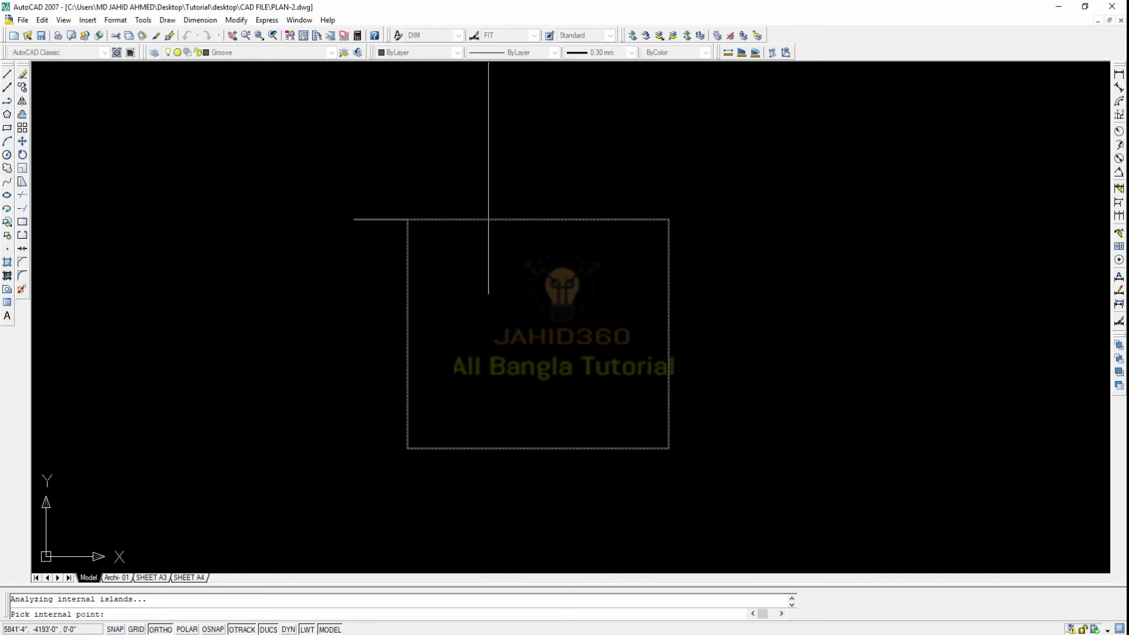
pyautogui.press('Return')
# Erase the overhanging top line and check the new boundary rectangle.
pyautogui.click(466, 218)
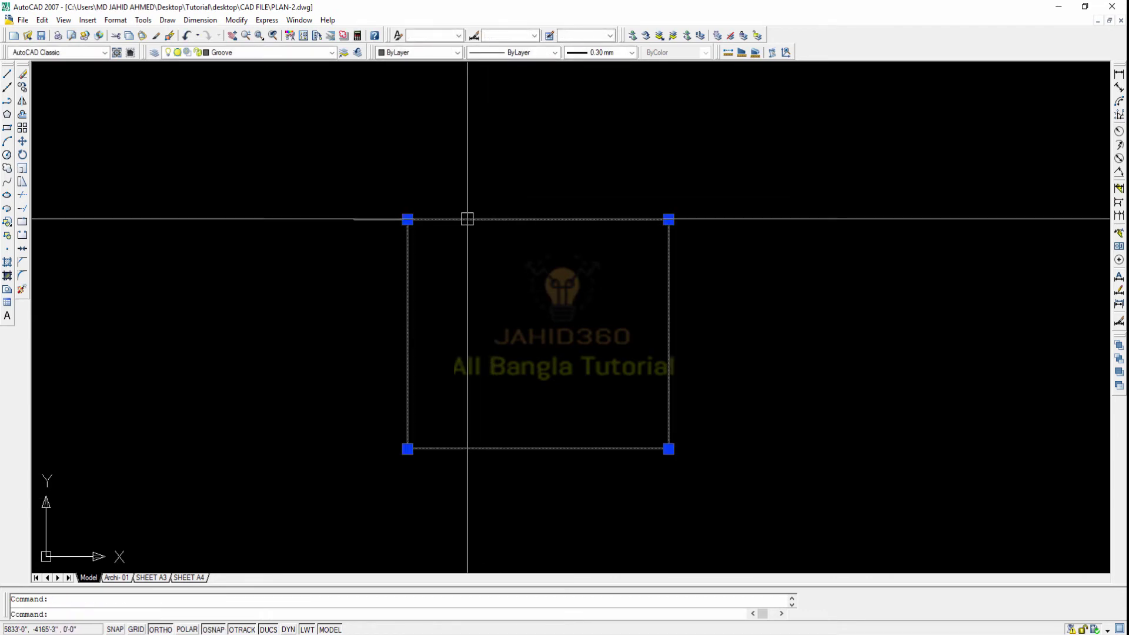
pyautogui.press('Escape')
pyautogui.click(488, 219)
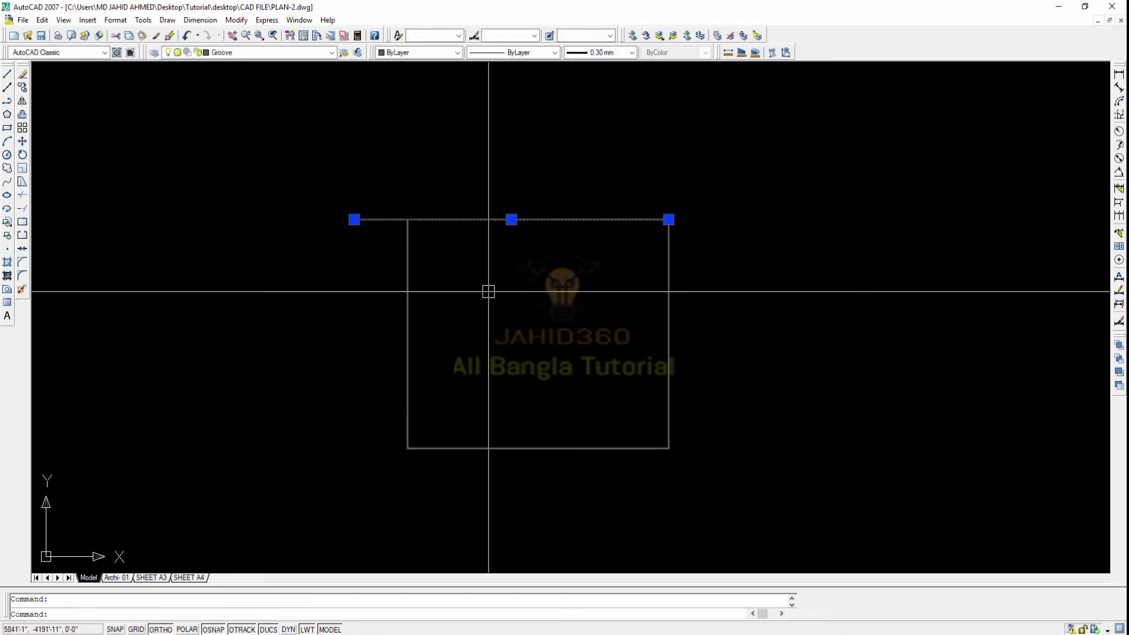
pyautogui.write('e')
pyautogui.press('Return')
pyautogui.click(436, 220)
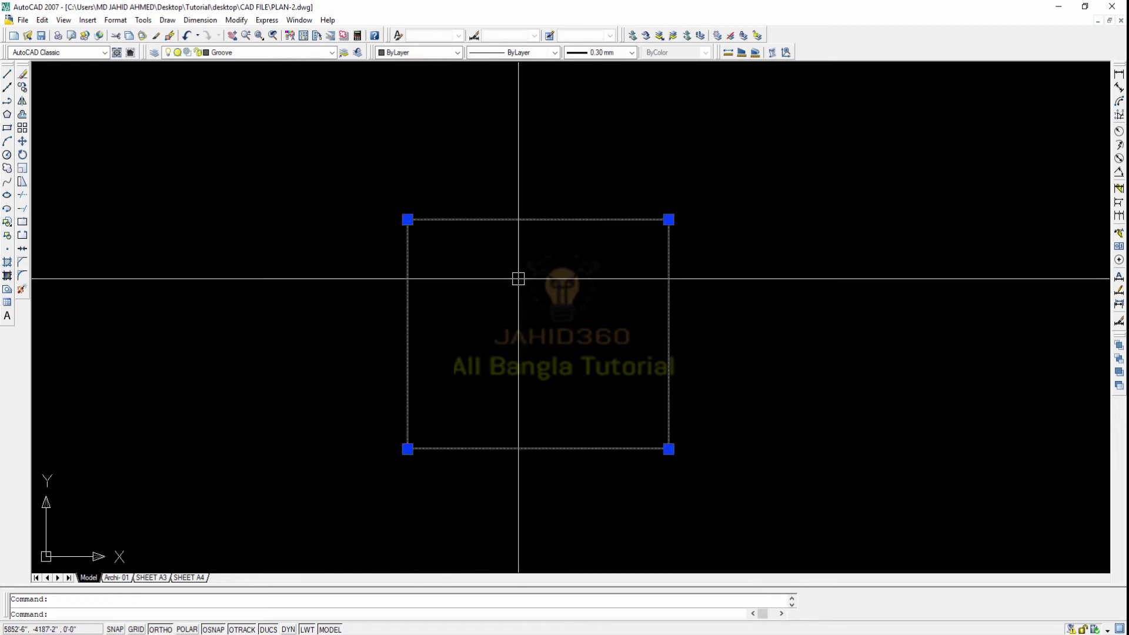
pyautogui.press('Escape')
pyautogui.click(493, 219)
pyautogui.scroll(-3, 506, 256)
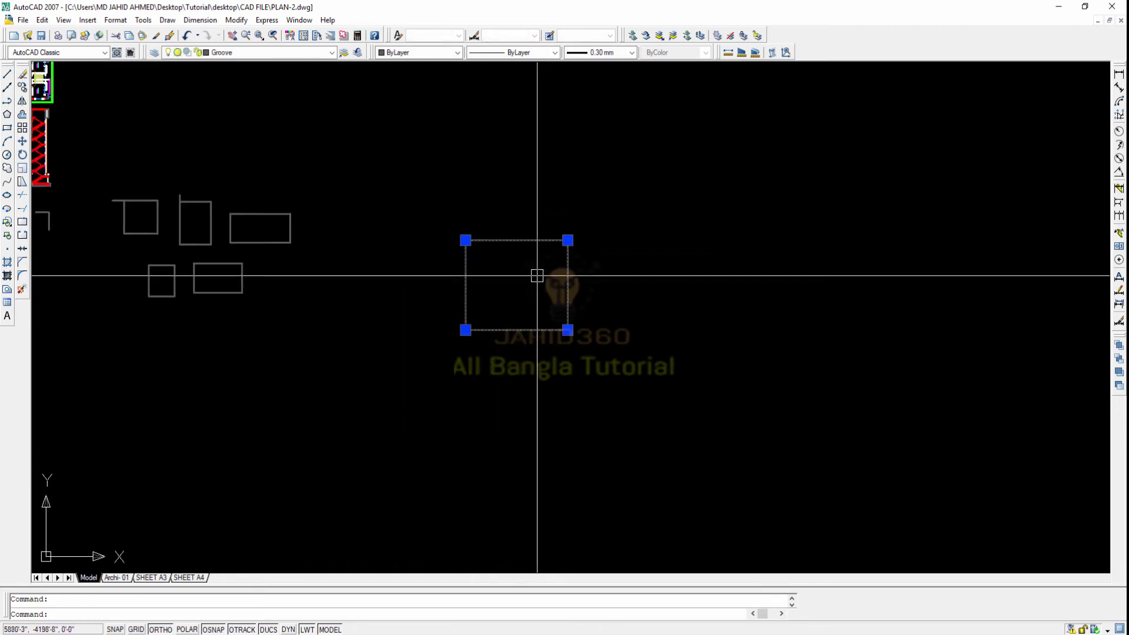
pyautogui.moveTo(537, 273); pyautogui.dragTo(479, 276, button='middle')
pyautogui.press('Escape')
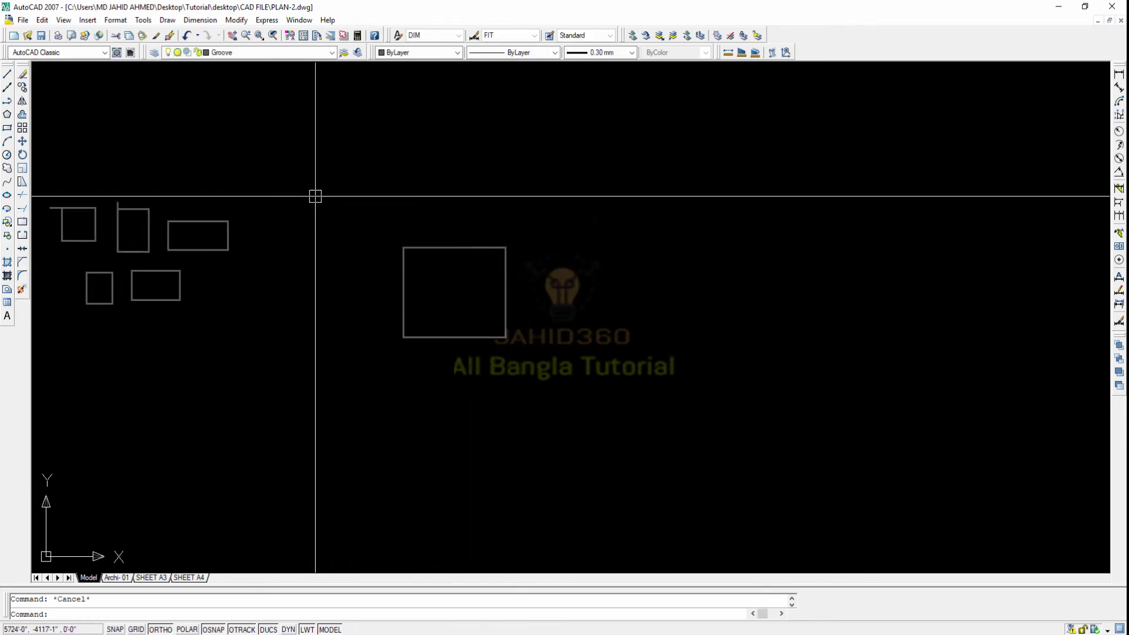
pyautogui.scroll(3, 410, 299)
pyautogui.moveTo(409, 298); pyautogui.dragTo(369, 290, button='middle')
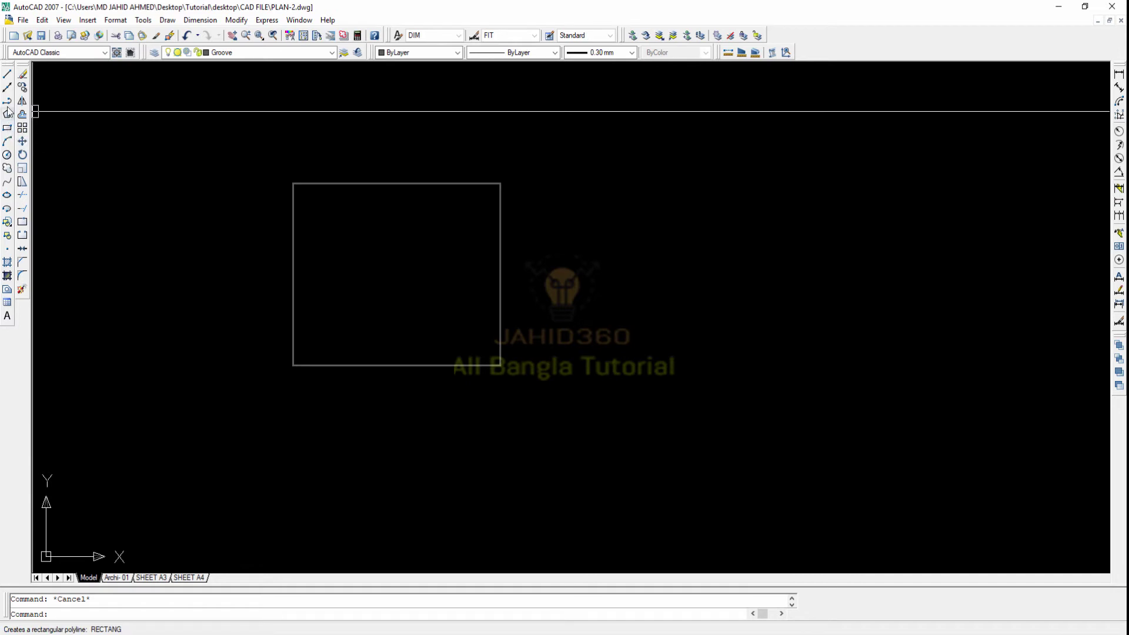
pyautogui.click(7, 74)
pyautogui.click(714, 250)
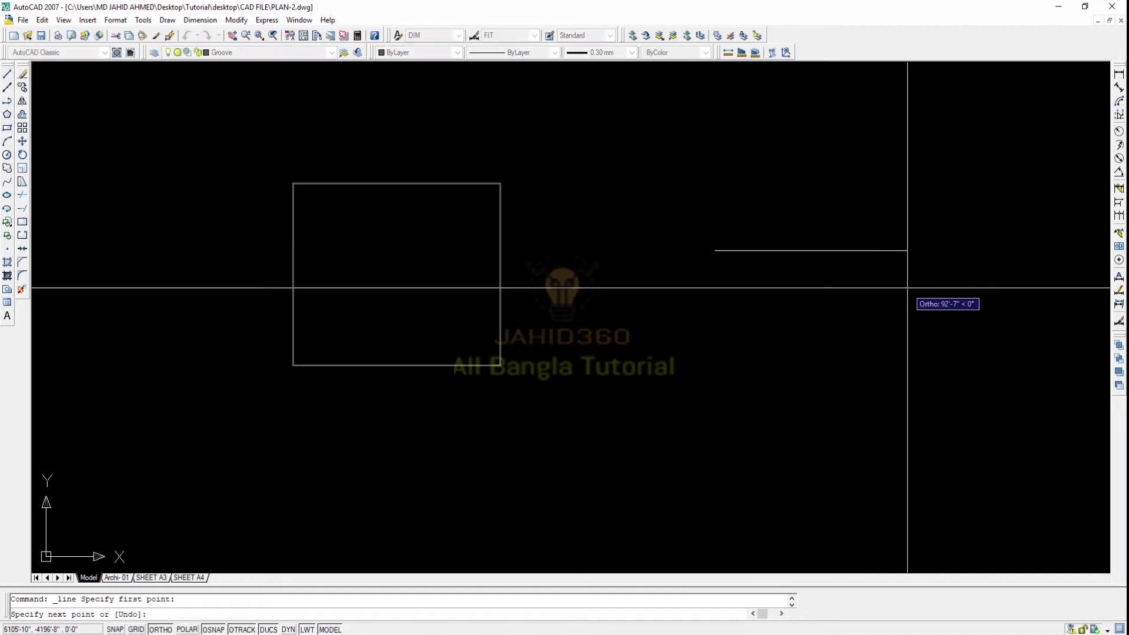
pyautogui.click(907, 298)
pyautogui.click(907, 386)
pyautogui.click(604, 436)
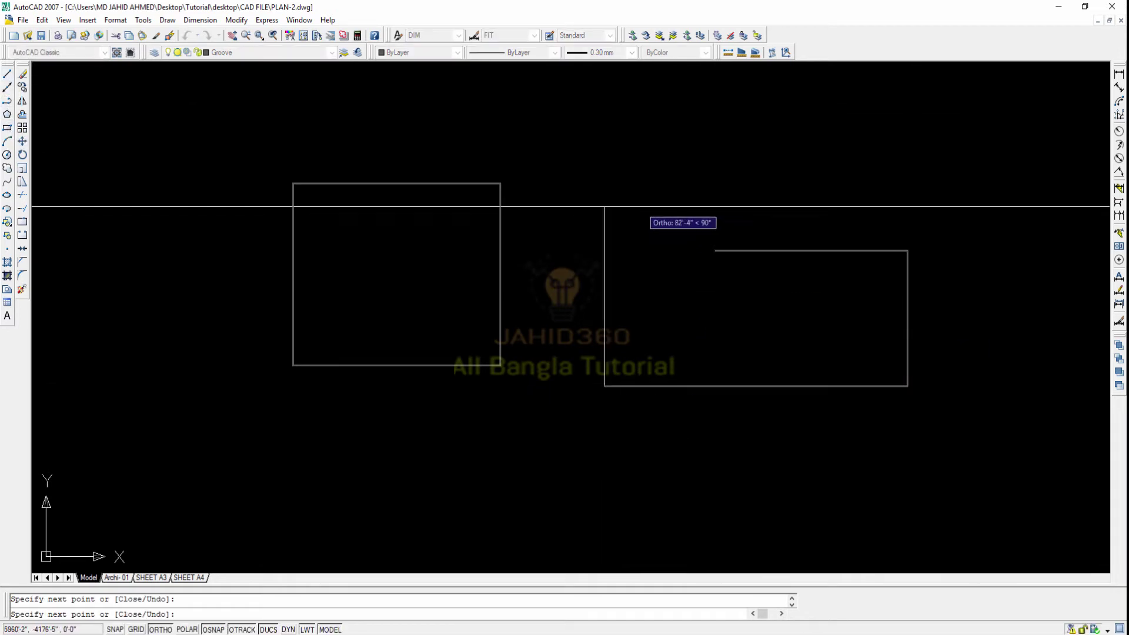
pyautogui.click(622, 196)
pyautogui.press('Escape')
pyautogui.moveTo(741, 302); pyautogui.dragTo(620, 264, button='middle')
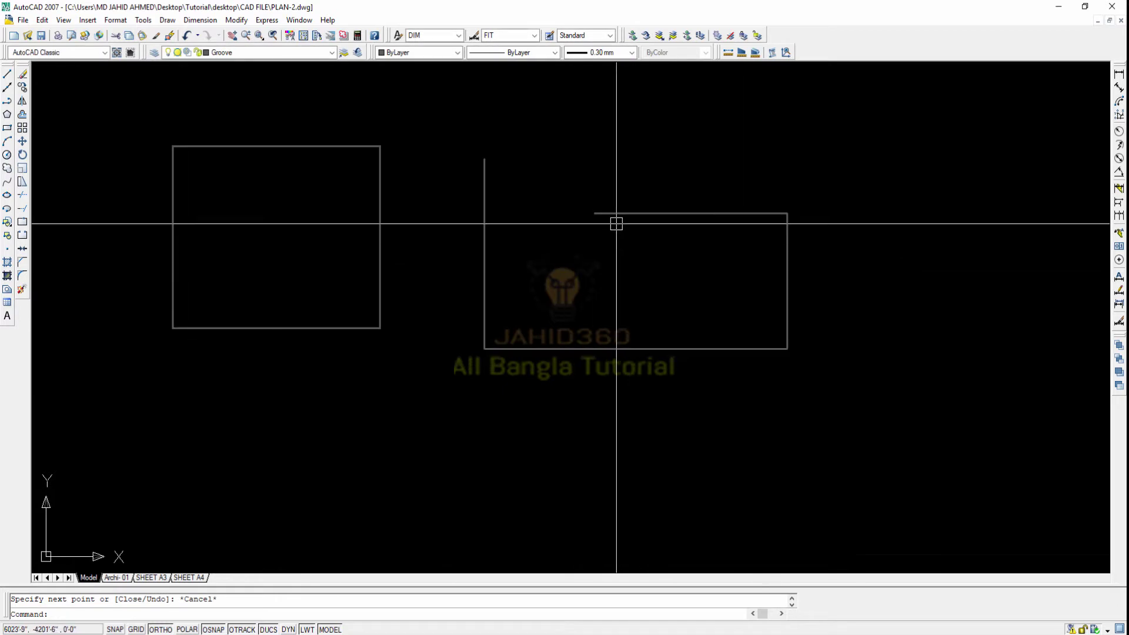
pyautogui.moveTo(294, 265); pyautogui.dragTo(379, 273, button='middle')
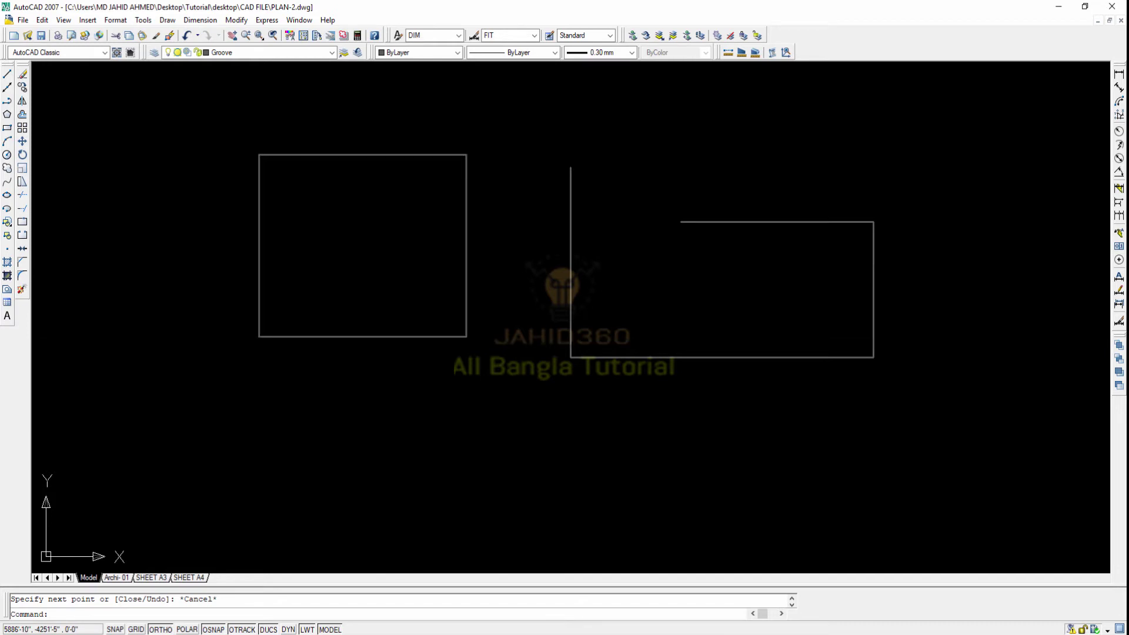
pyautogui.click(417, 340)
pyautogui.press('Escape')
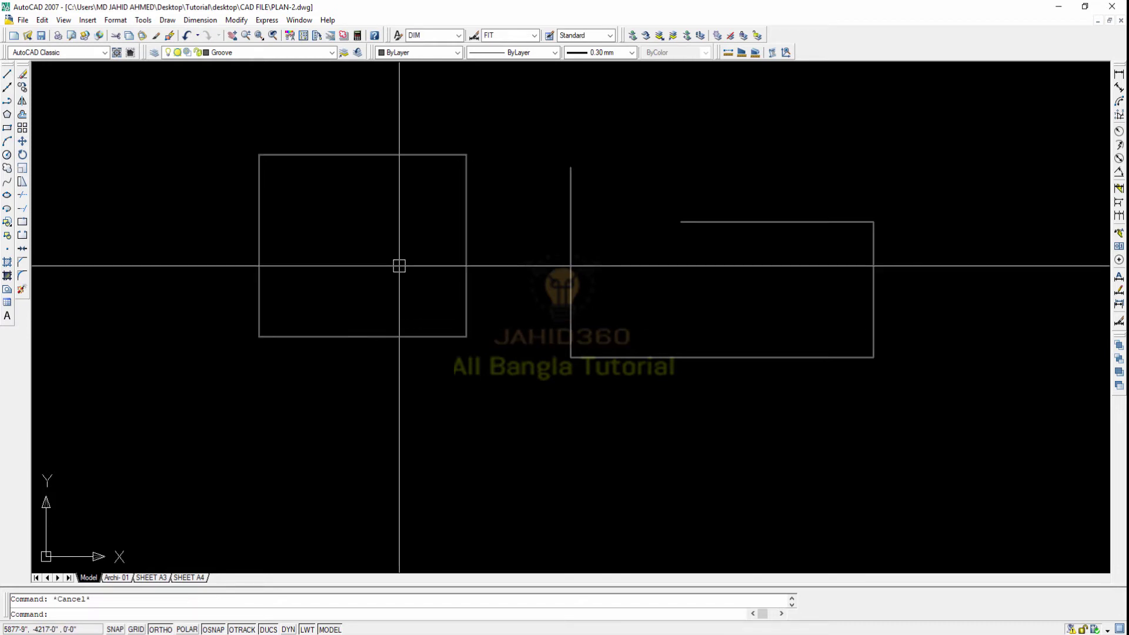
pyautogui.click(371, 232)
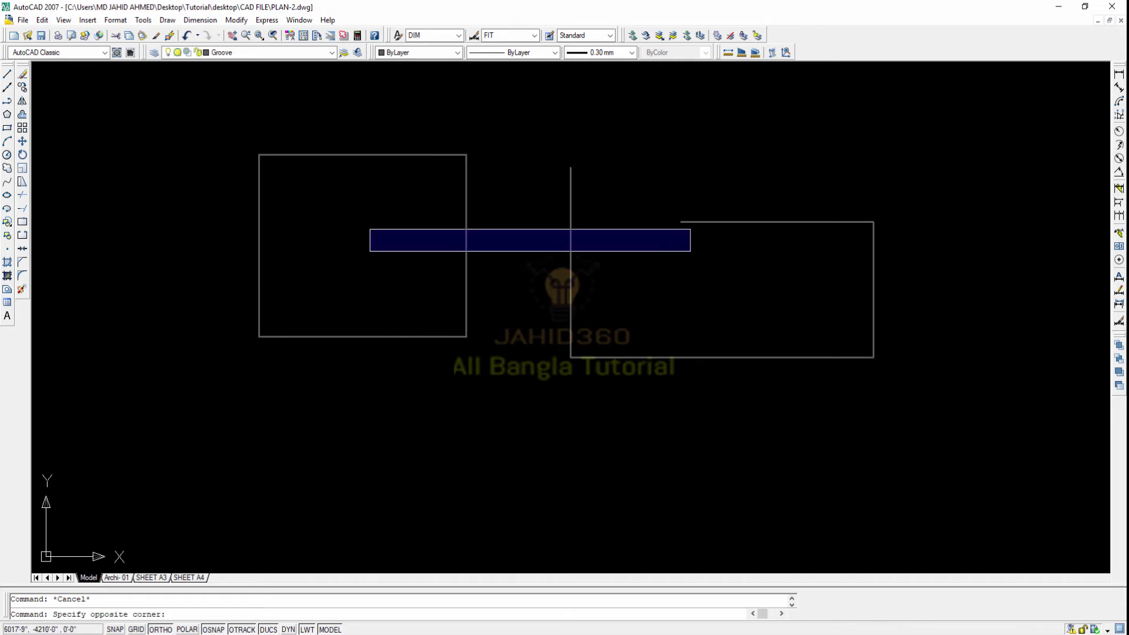
pyautogui.press('Escape')
pyautogui.click(355, 155)
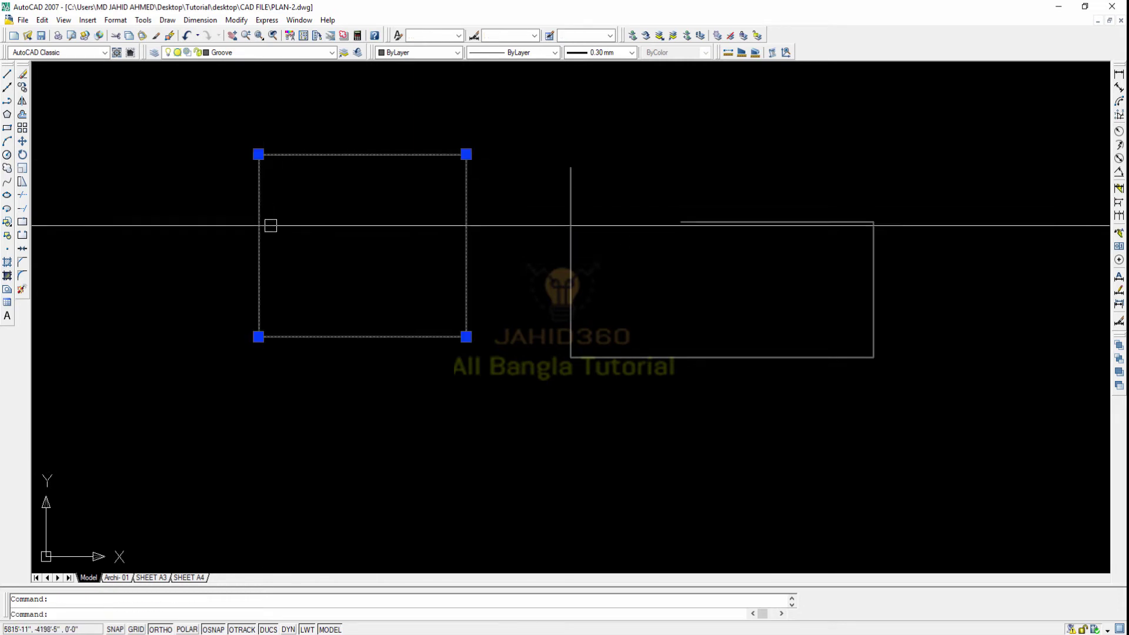
pyautogui.press('Escape')
pyautogui.write('boun')
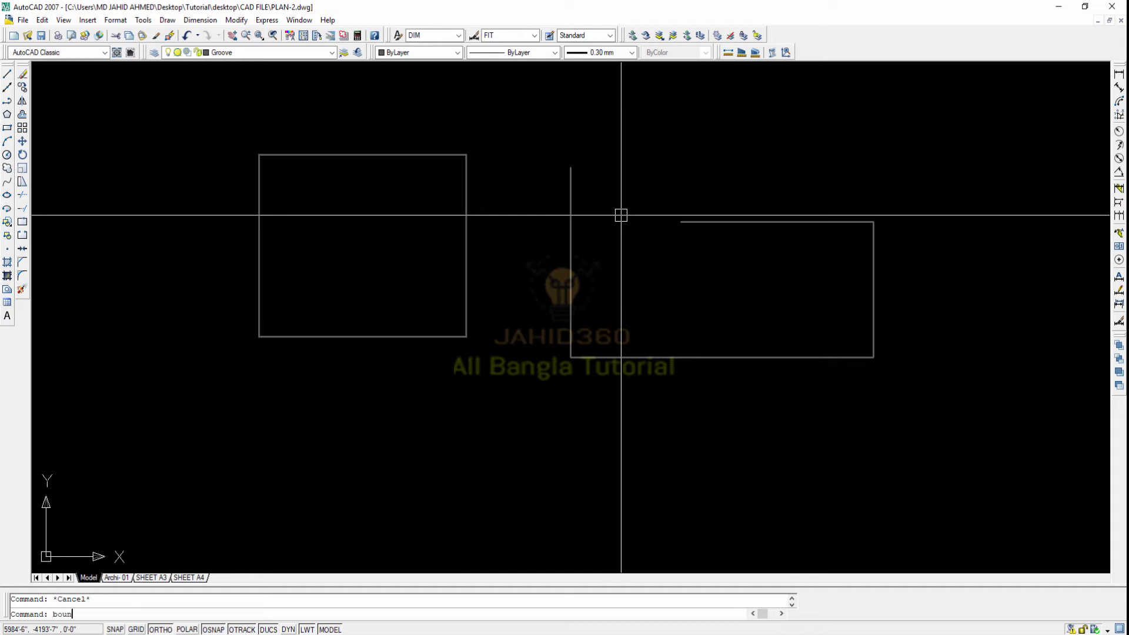
# Try BOUNDARY inside the right rectangle and dismiss the 'Valid hatch boundary not found' error.
pyautogui.write('dary')
pyautogui.press('Return')
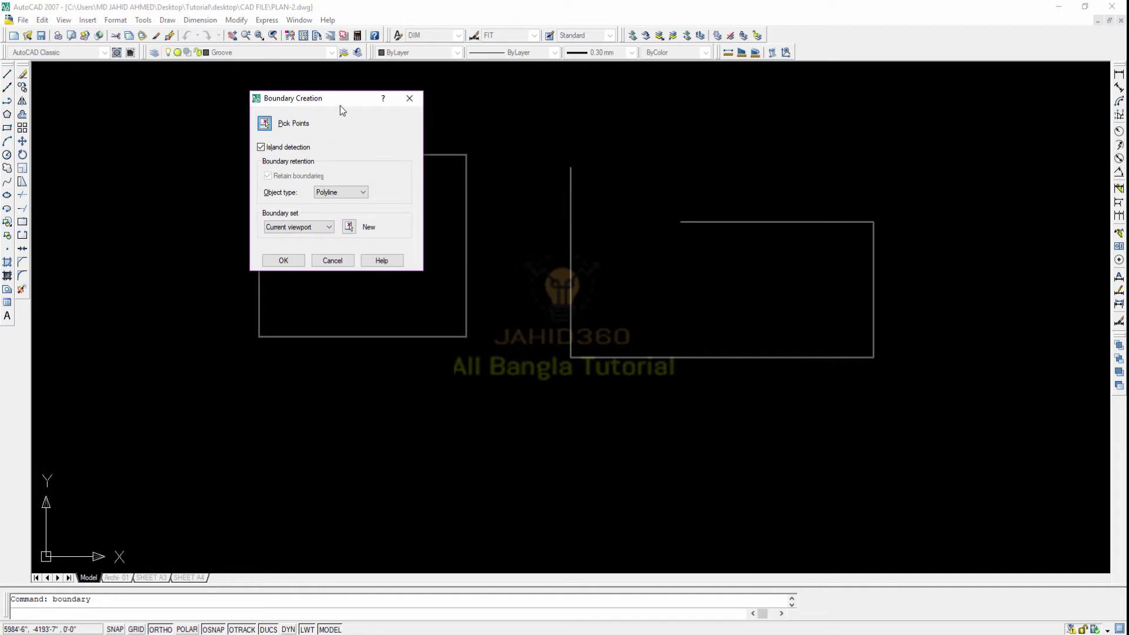
pyautogui.moveTo(340, 104); pyautogui.dragTo(422, 105)
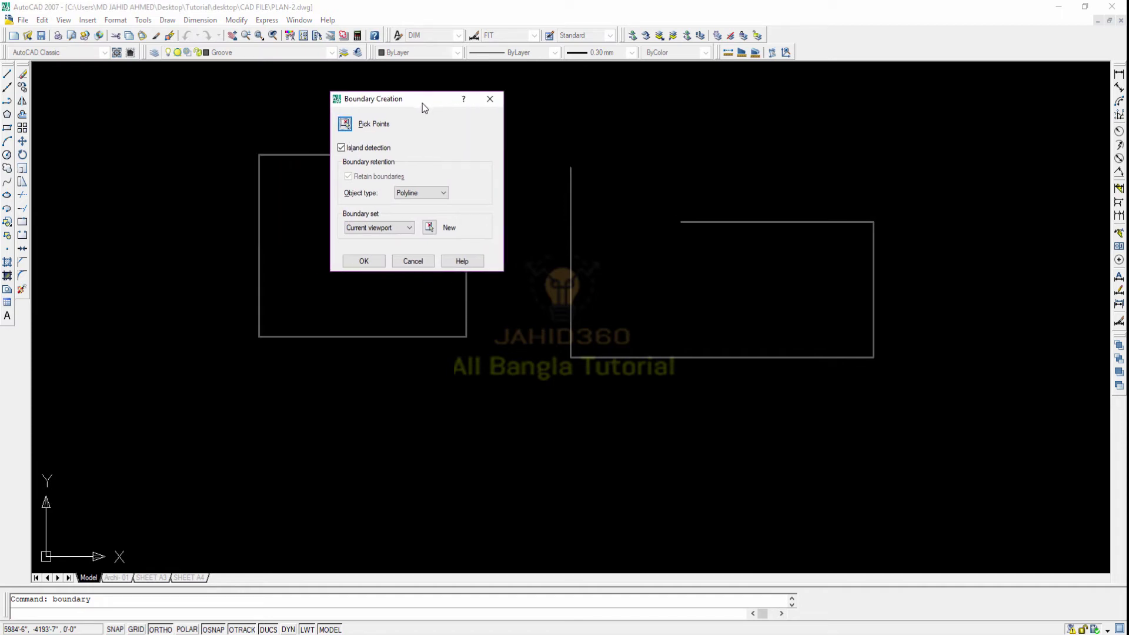
pyautogui.click(346, 124)
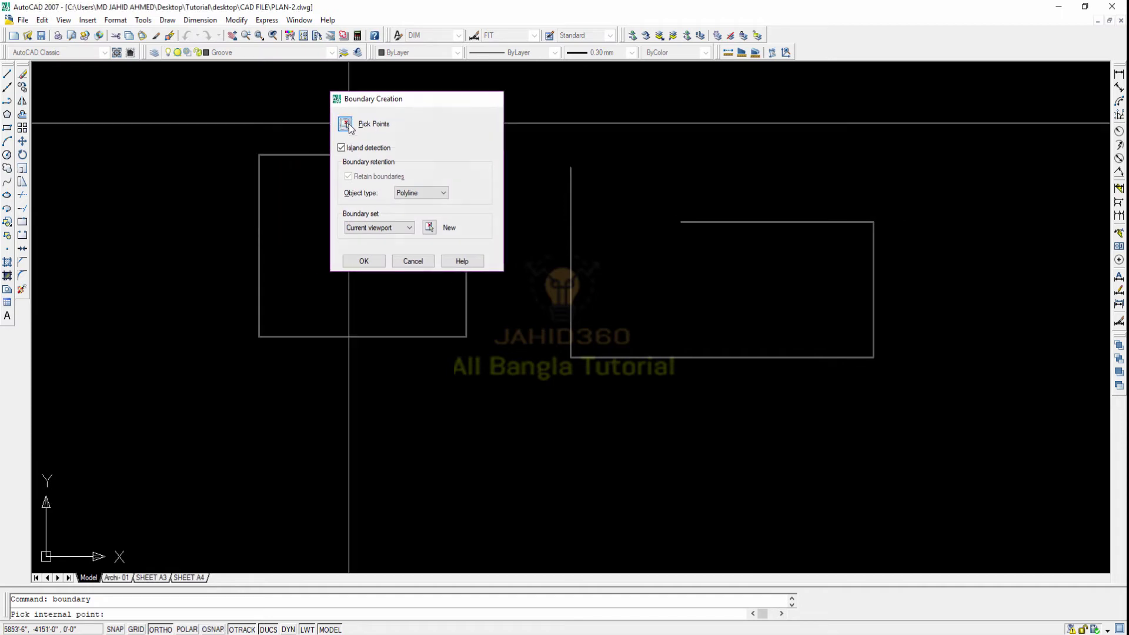
pyautogui.click(708, 307)
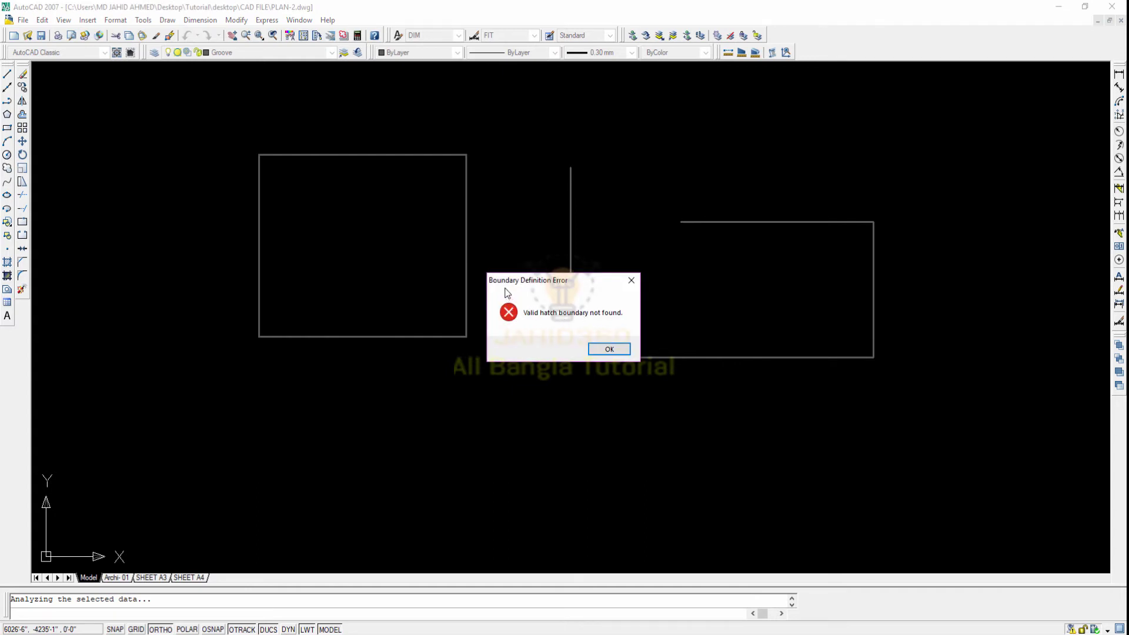
pyautogui.click(633, 285)
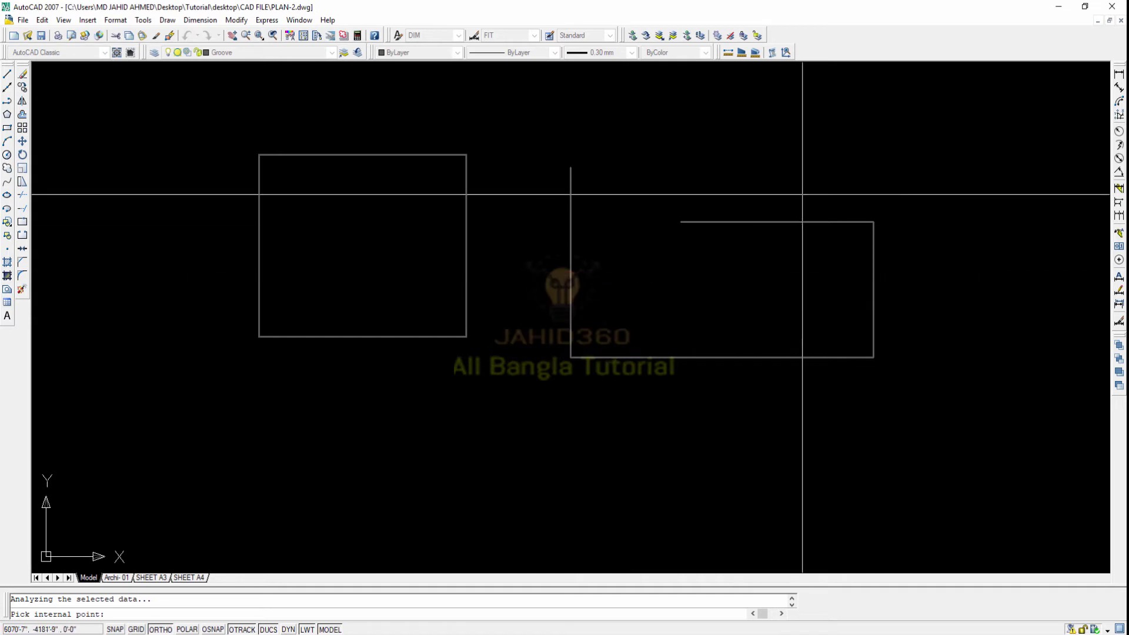
# Grip-stretch the right rectangle's top line leftward past the vertical line.
pyautogui.click(694, 224)
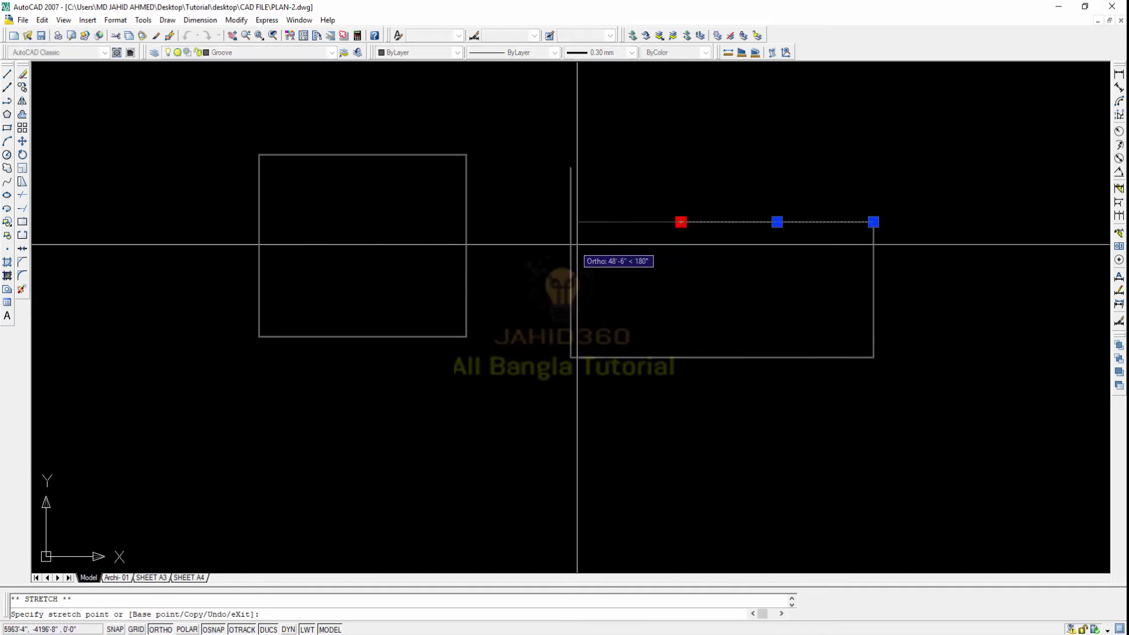
pyautogui.click(539, 260)
pyautogui.press('Escape')
pyautogui.write('bo')
pyautogui.press('Return')
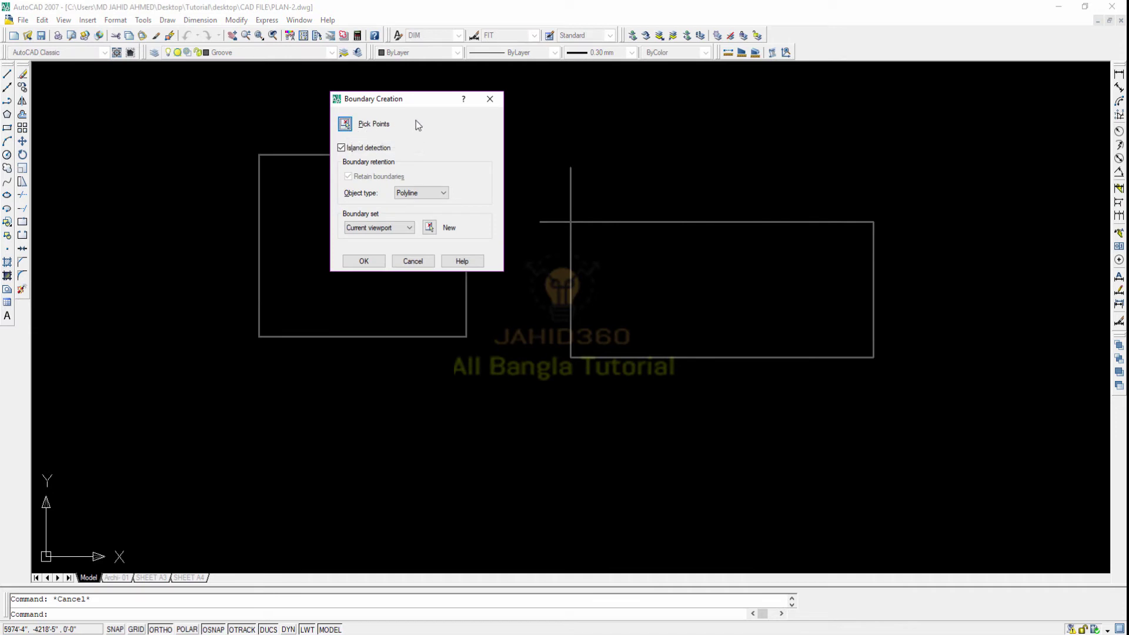
# Create a closed boundary polyline inside the right rectangle.
pyautogui.click(346, 124)
pyautogui.click(642, 281)
pyautogui.scroll(2, 687, 288)
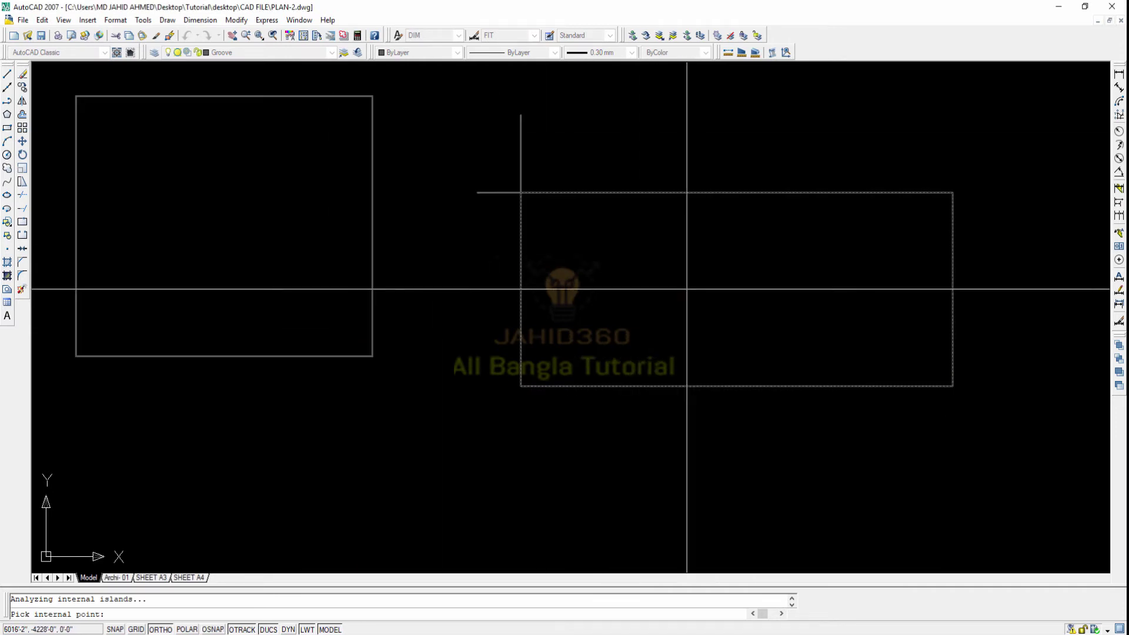
pyautogui.moveTo(687, 289); pyautogui.dragTo(529, 288, button='middle')
pyautogui.scroll(-3, 341, 208)
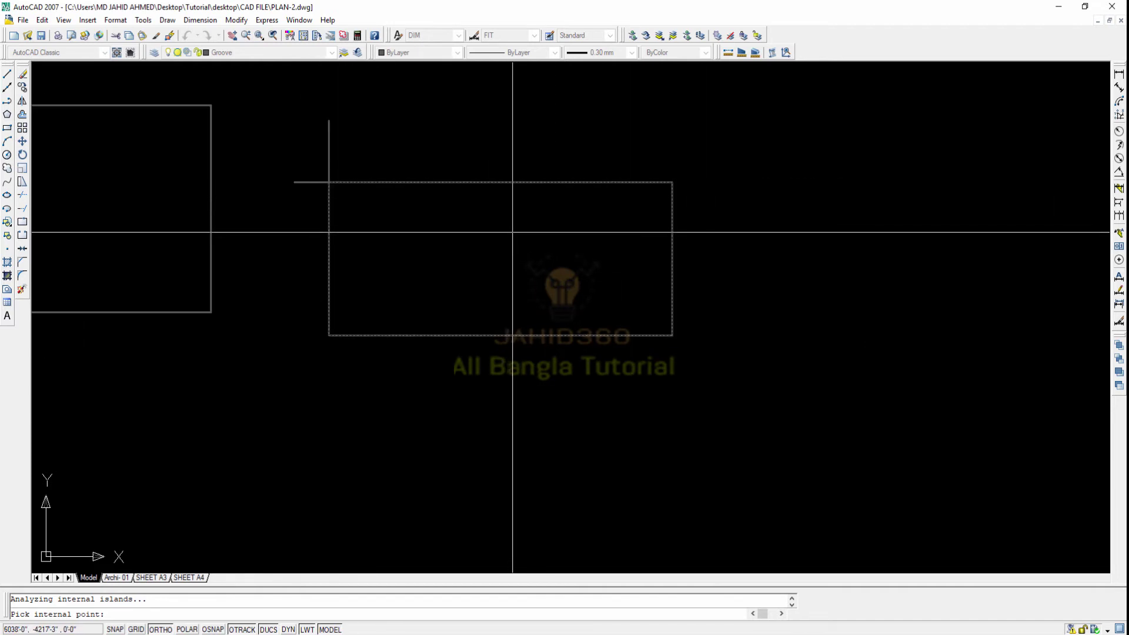
pyautogui.press('Return')
pyautogui.click(618, 183)
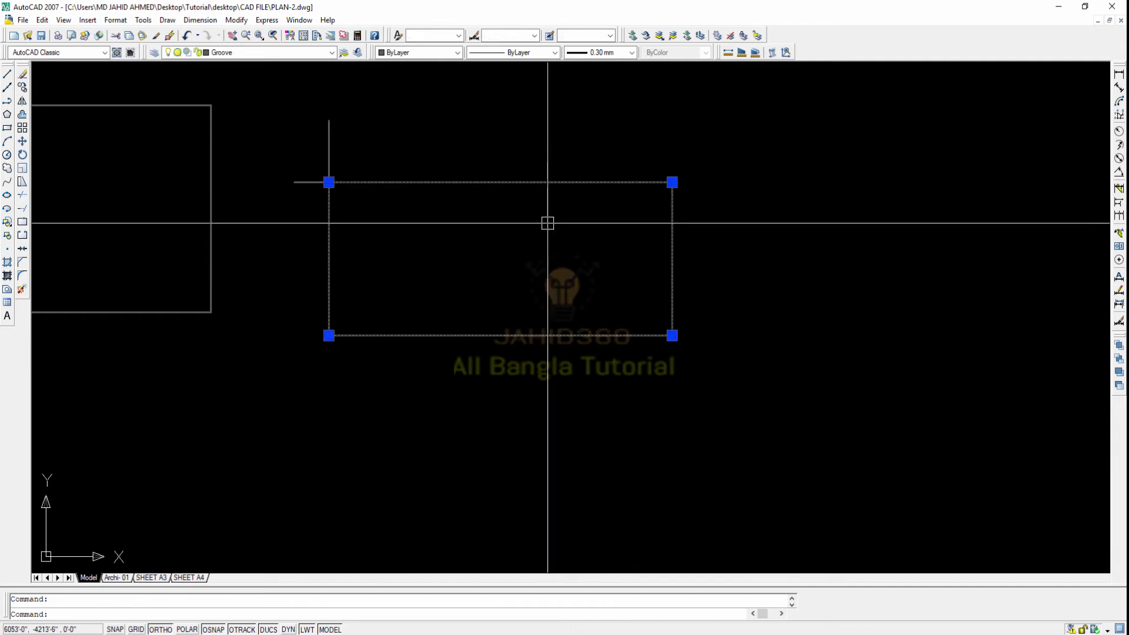
pyautogui.press('Escape')
# Move the stray vertical and top lines farther left of the rectangle.
pyautogui.click(329, 169)
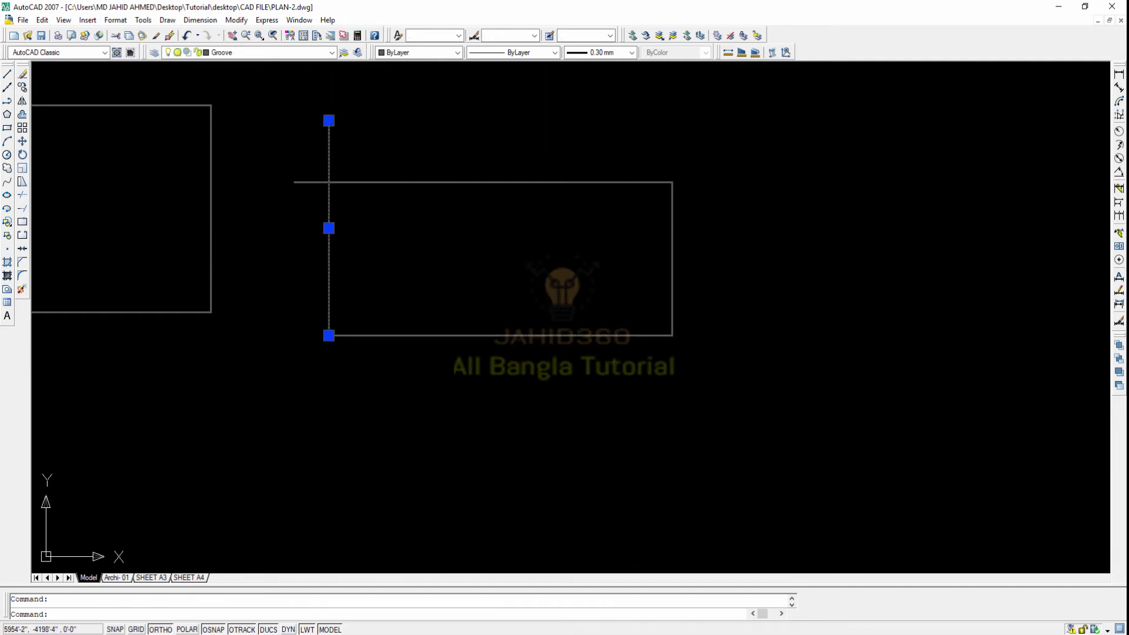
pyautogui.click(411, 182)
pyautogui.write('m')
pyautogui.press('Return')
pyautogui.click(453, 210)
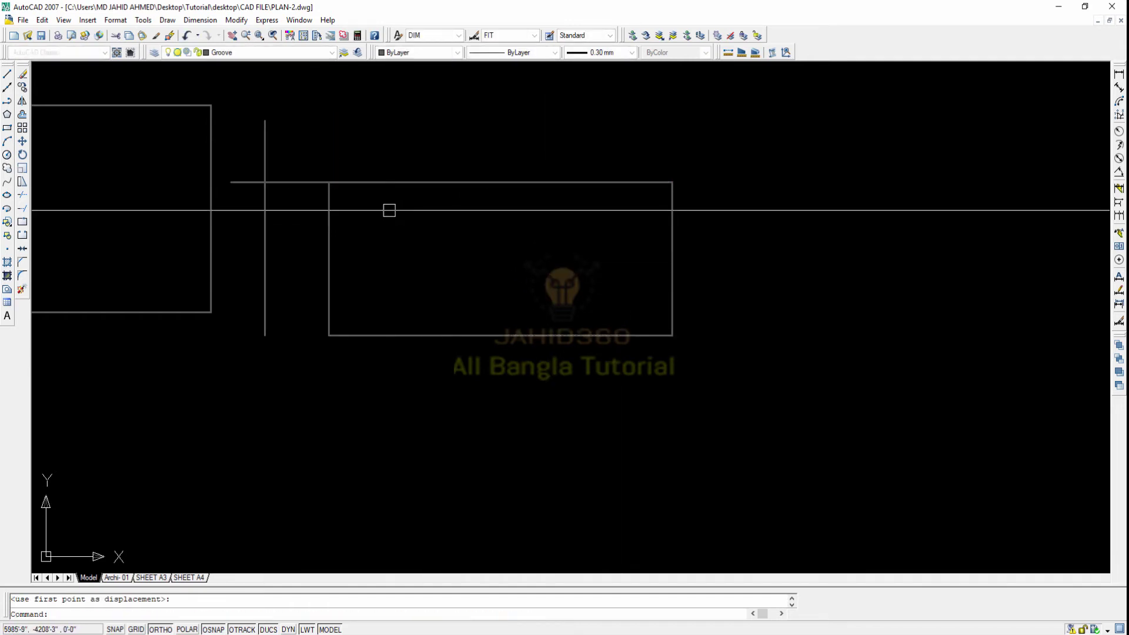
pyautogui.click(389, 210)
# Move the top horizontal line higher up, then check the right rectangle.
pyautogui.click(320, 183)
pyautogui.write('m')
pyautogui.press('Return')
pyautogui.click(320, 209)
pyautogui.click(326, 163)
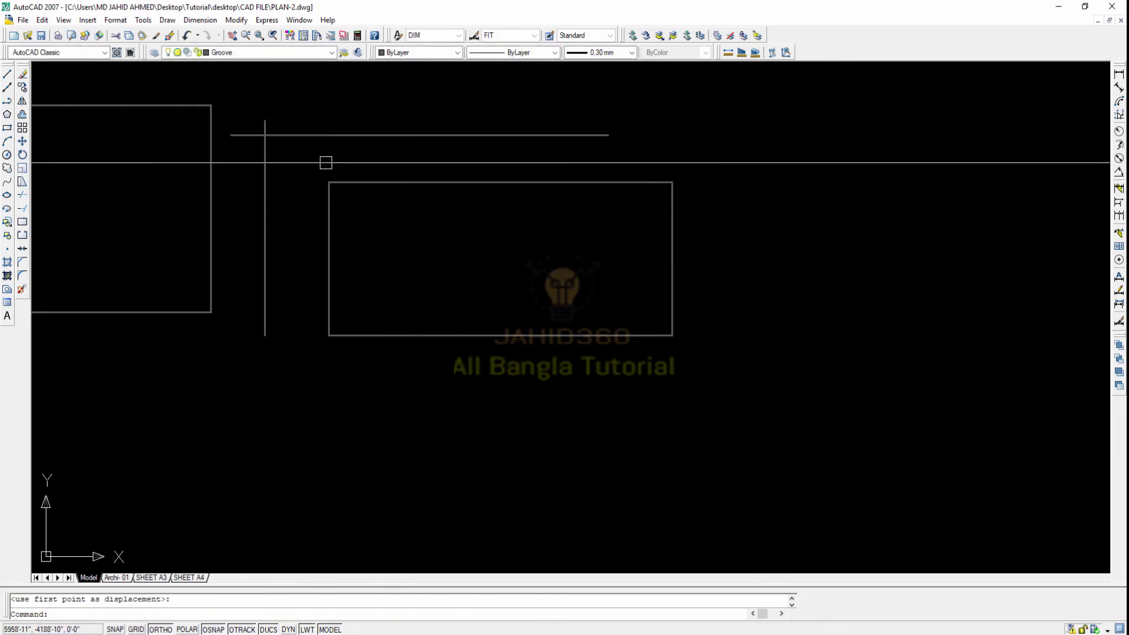
pyautogui.click(372, 182)
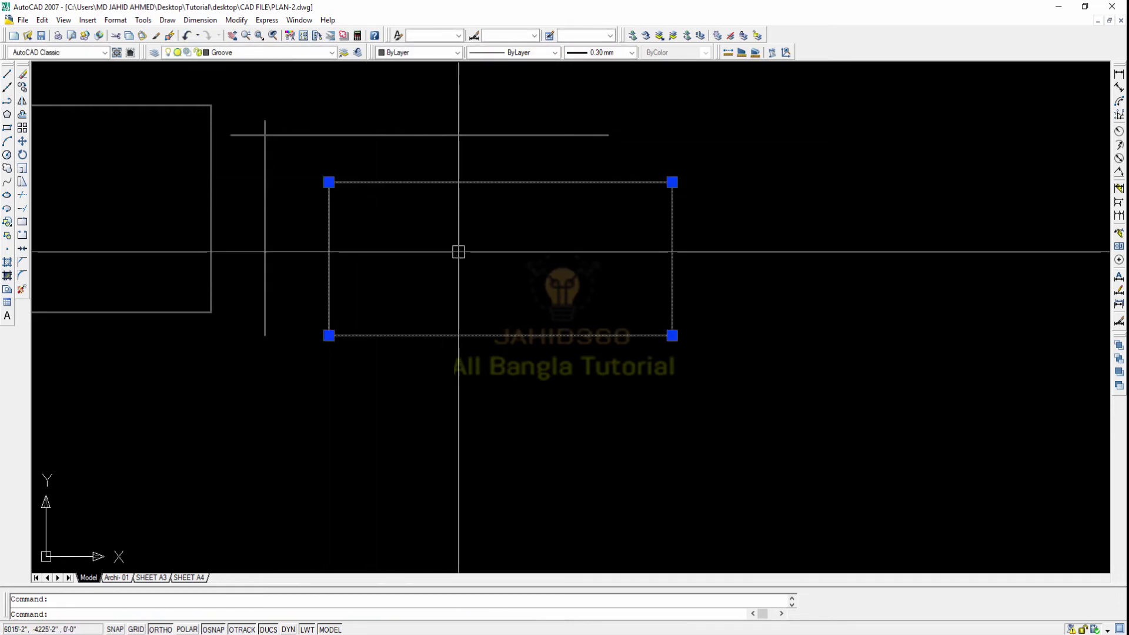
pyautogui.press('Escape')
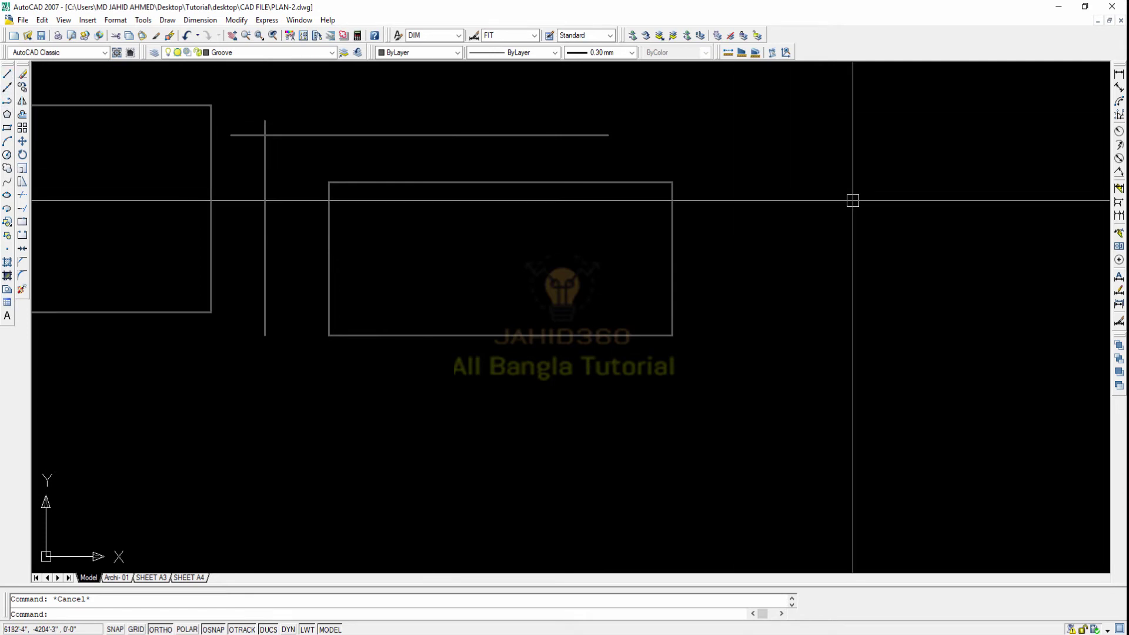
# Draw a seven-edge stepped line outline right of the rectangle and recentre the view.
pyautogui.click(7, 74)
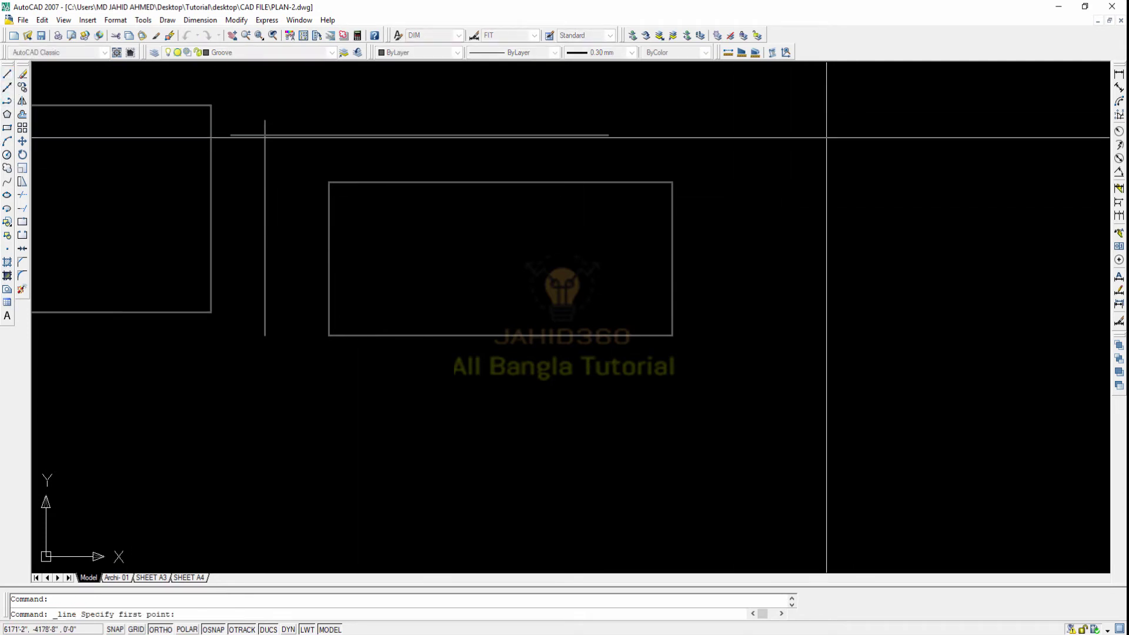
pyautogui.click(769, 151)
pyautogui.click(969, 154)
pyautogui.click(834, 251)
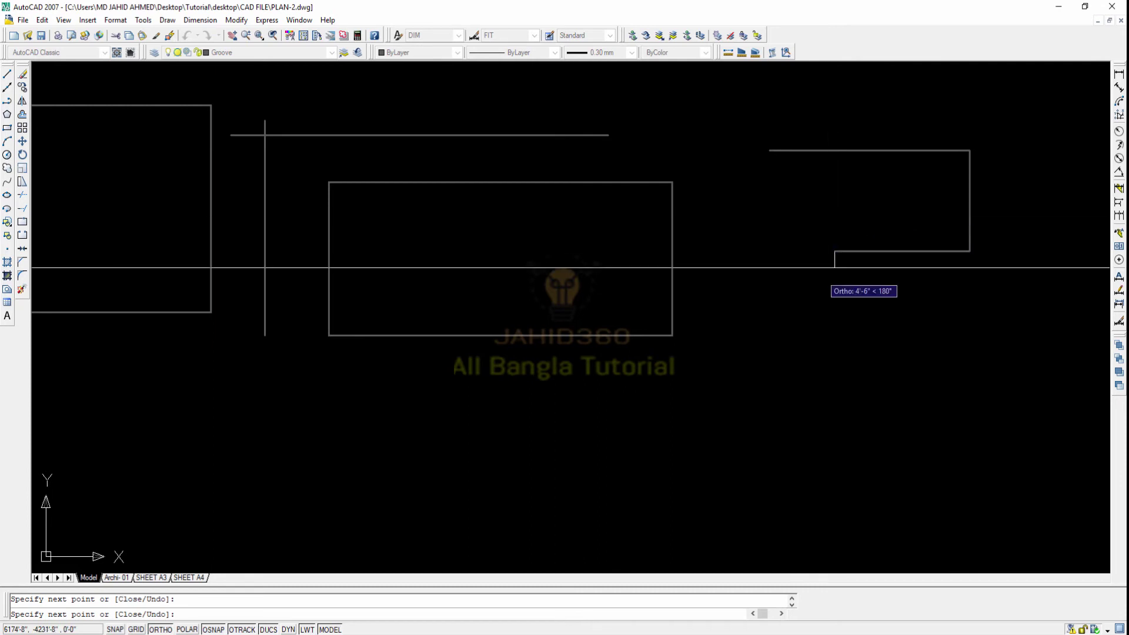
pyautogui.click(834, 344)
pyautogui.click(703, 344)
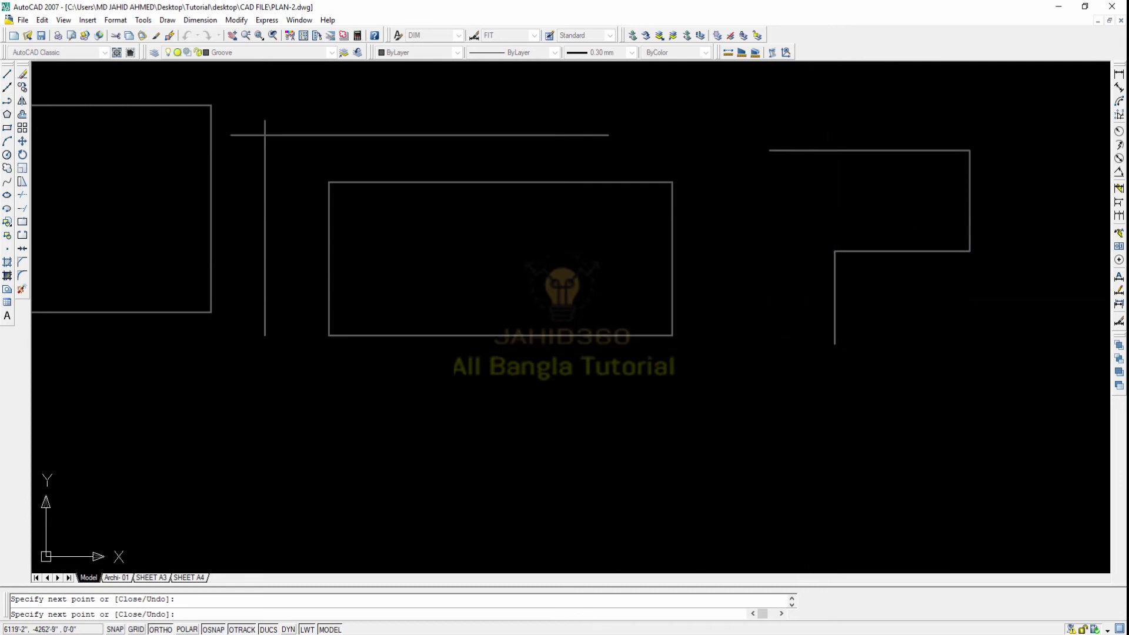
pyautogui.click(741, 210)
pyautogui.click(785, 210)
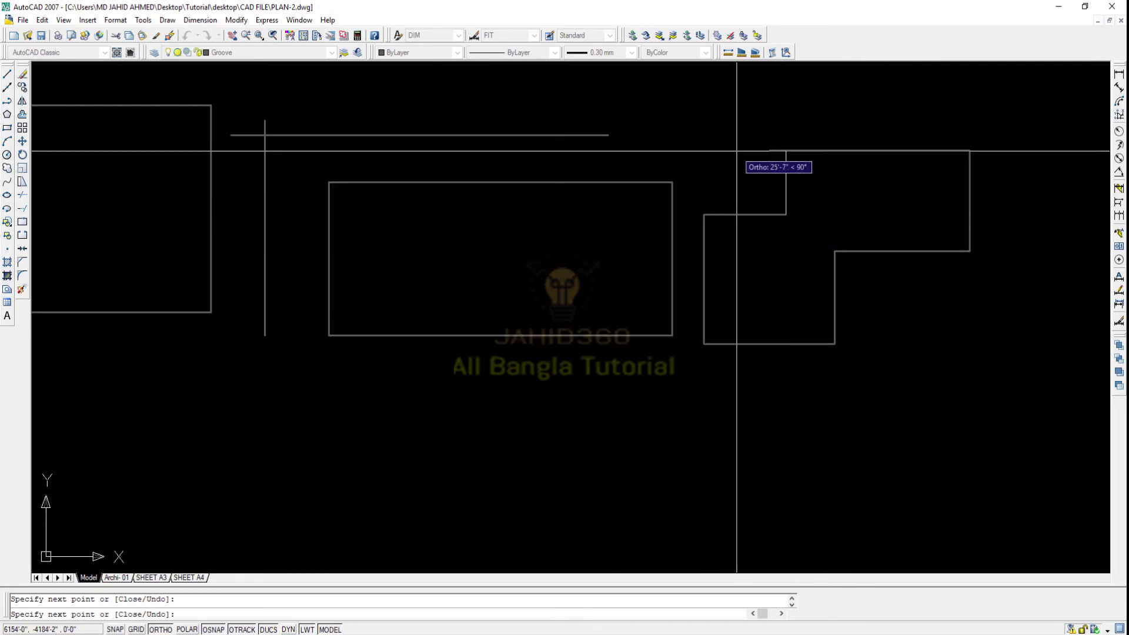
pyautogui.click(823, 117)
pyautogui.press('Escape')
pyautogui.moveTo(848, 215); pyautogui.dragTo(760, 204, button='middle')
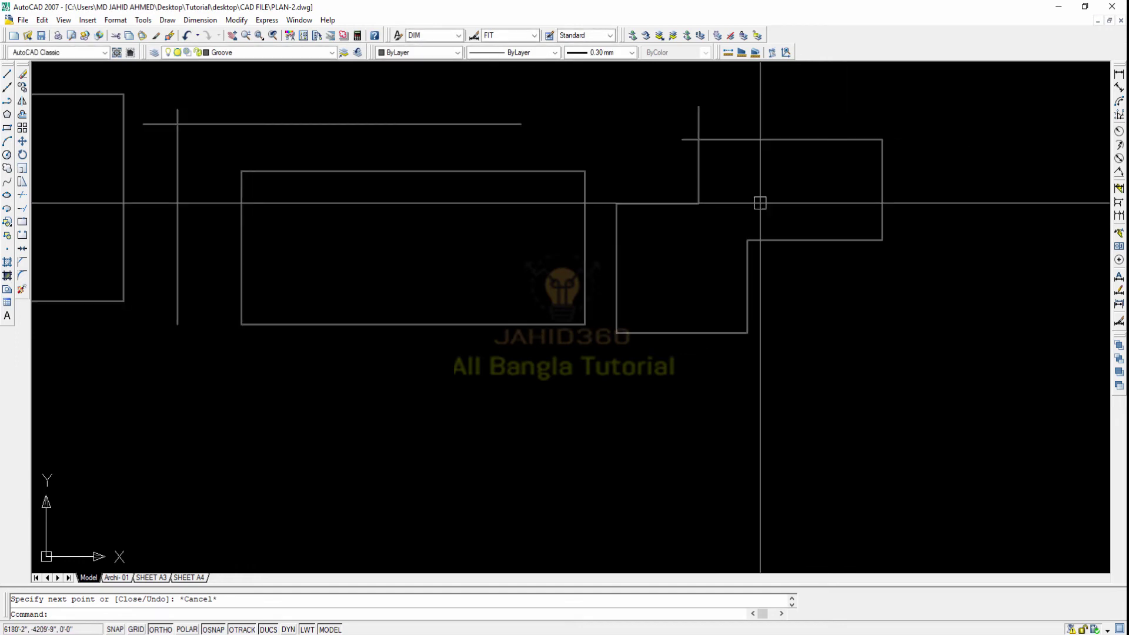
pyautogui.press('Escape')
pyautogui.write('boundary')
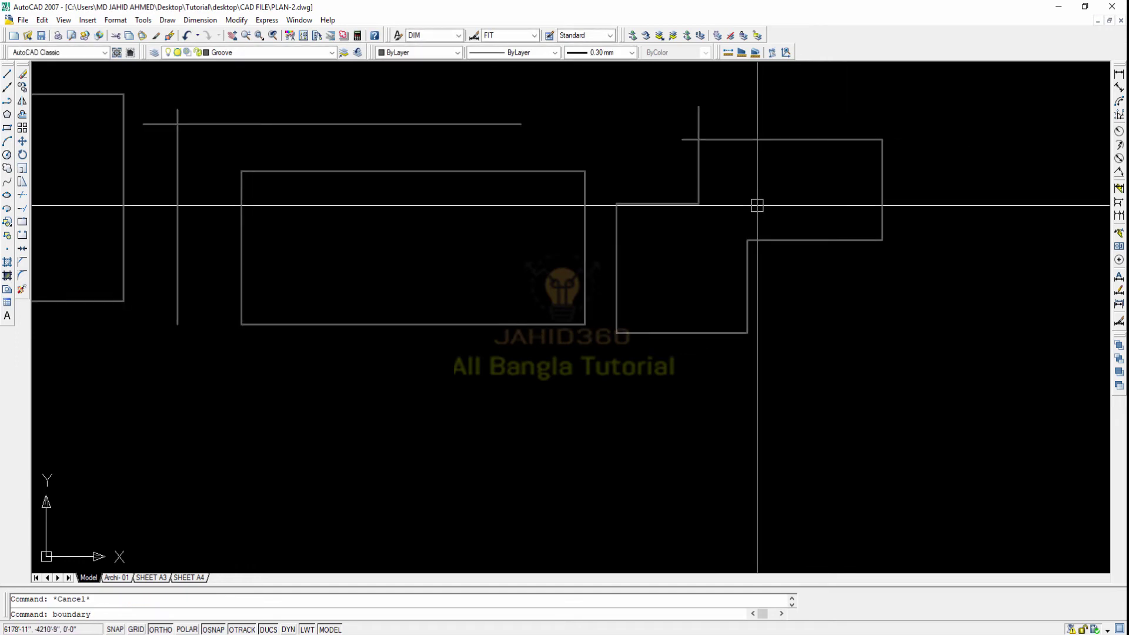
pyautogui.press('Return')
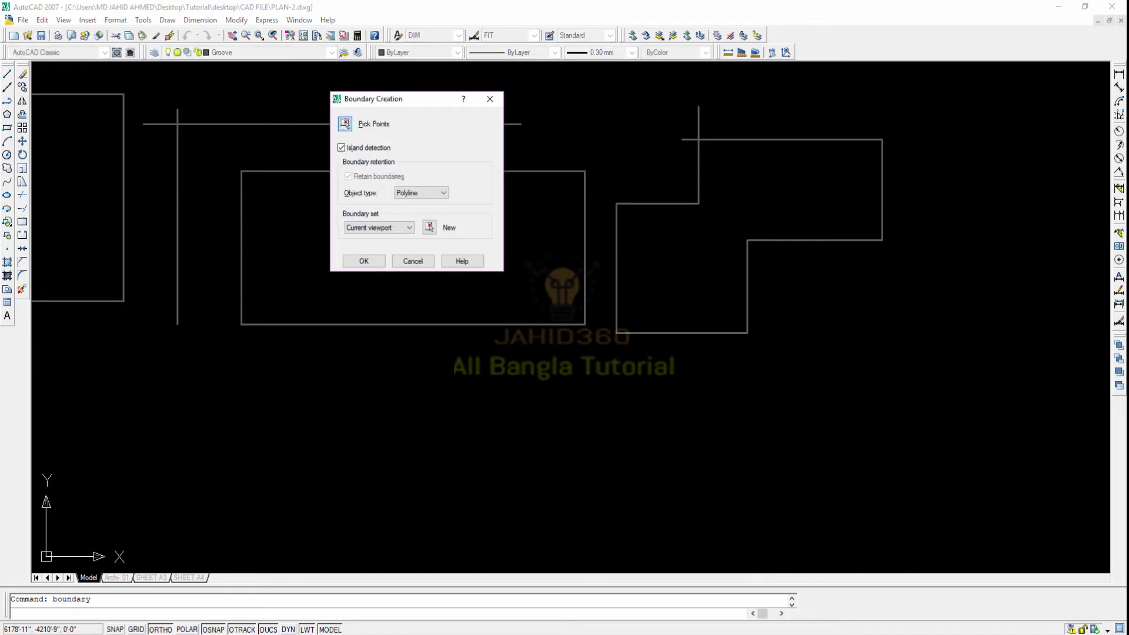
pyautogui.click(344, 123)
pyautogui.click(751, 238)
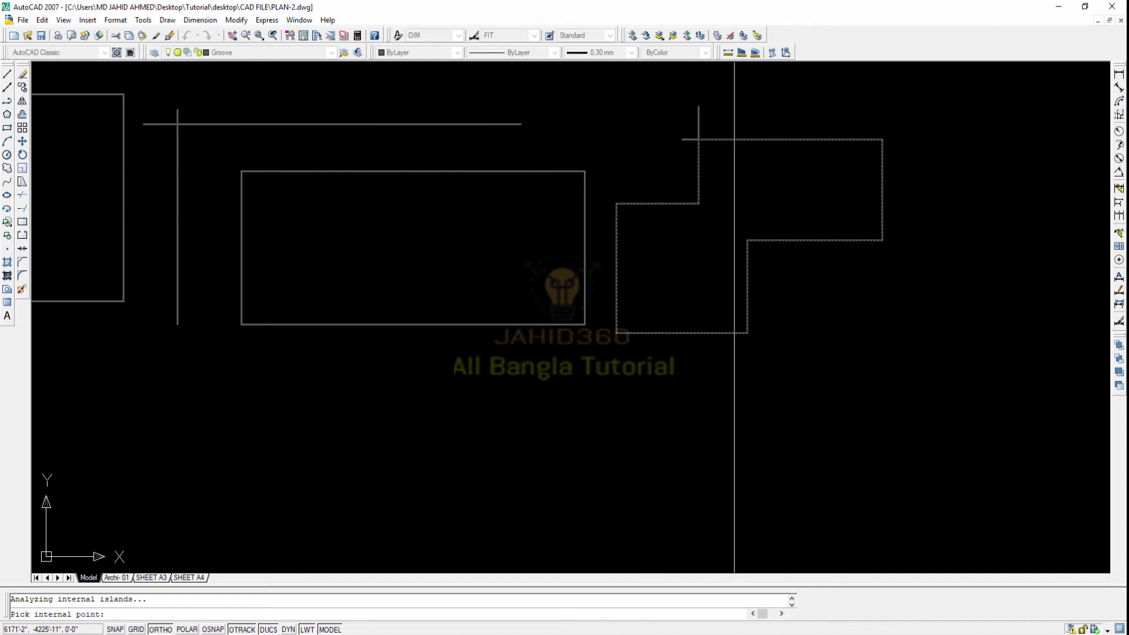
pyautogui.press('Return')
pyautogui.click(743, 256)
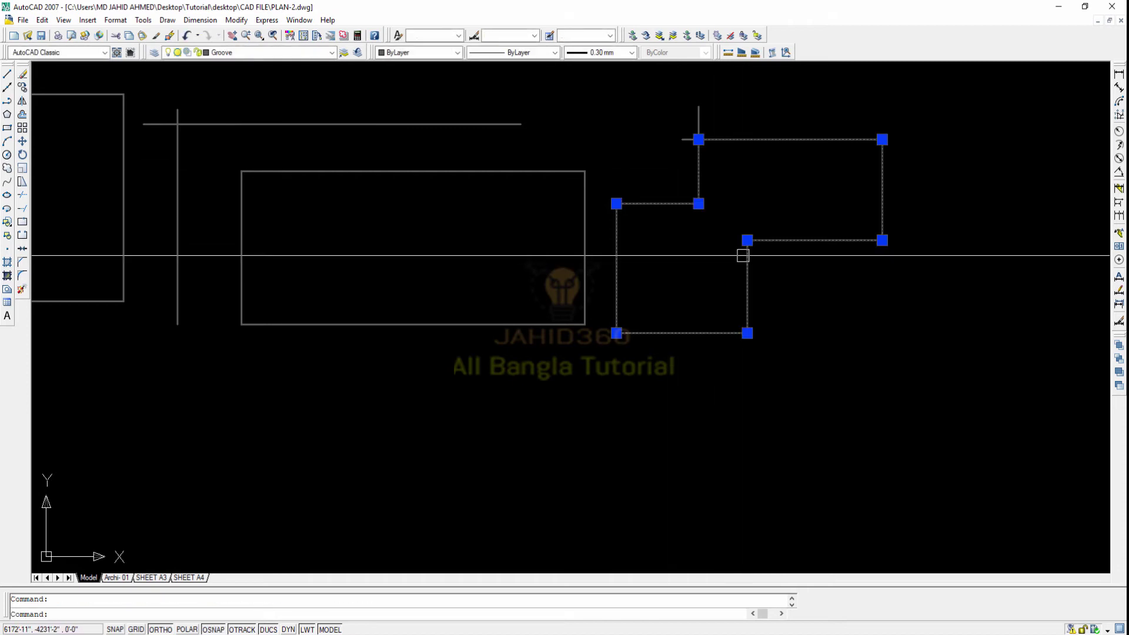
pyautogui.press('Escape')
pyautogui.click(698, 118)
pyautogui.click(685, 140)
pyautogui.write('e')
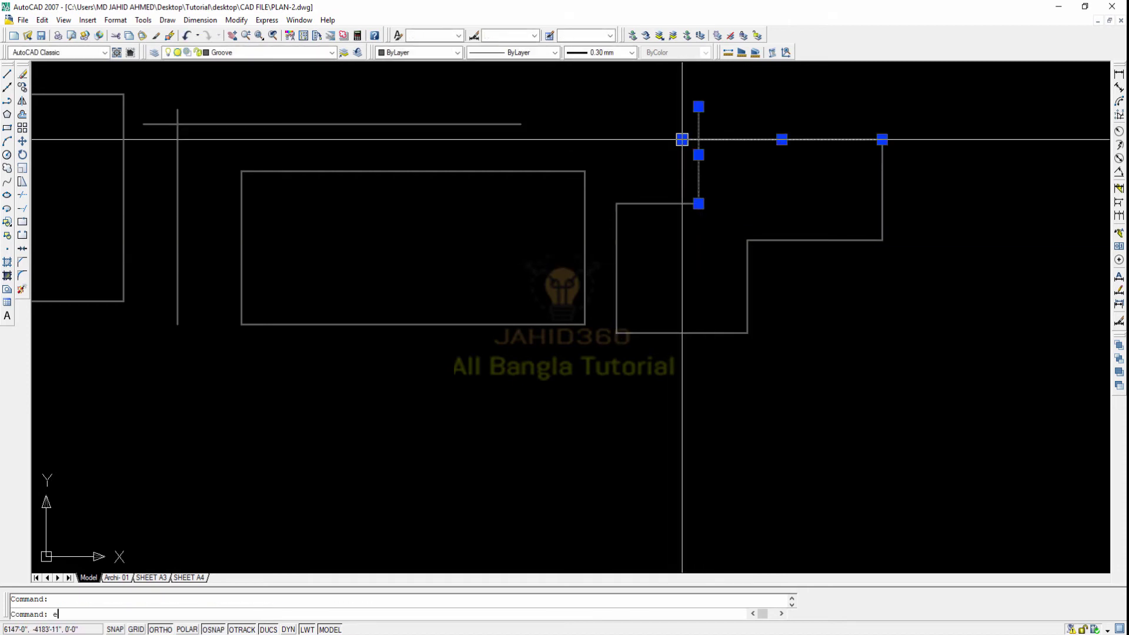
pyautogui.press('Return')
pyautogui.click(735, 140)
pyautogui.press('Escape')
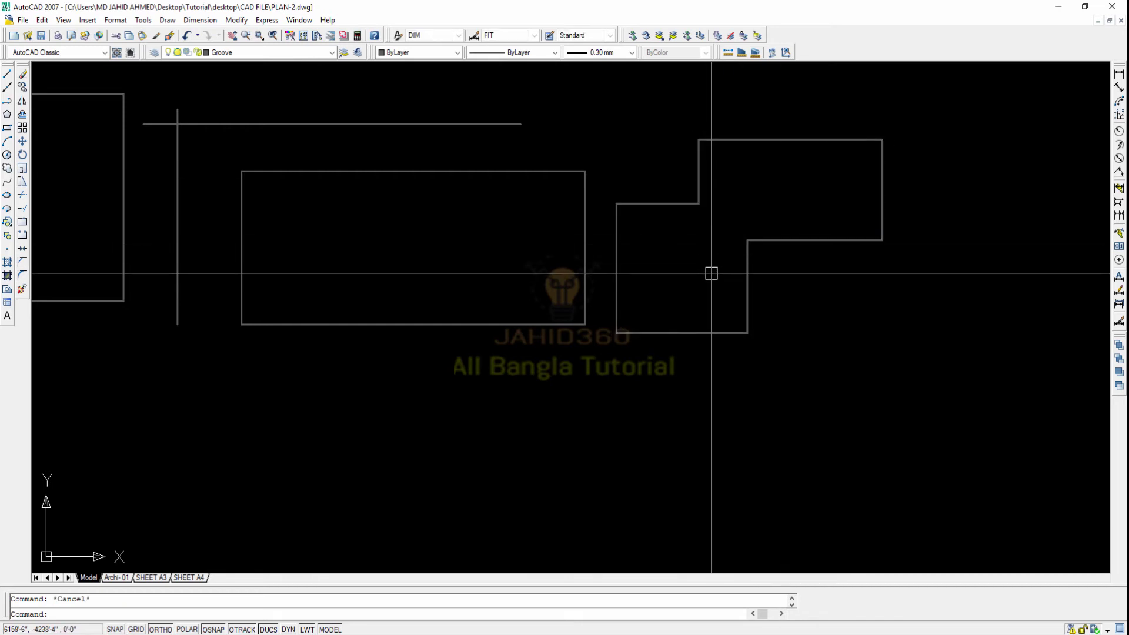
# Grip-stretch the vertical line's top endpoint upward in PLAN-2.
pyautogui.scroll(-2, 655, 307)
pyautogui.moveTo(688, 268)
pyautogui.mouseDown(button='middle')
pyautogui.moveTo(667, 299)
pyautogui.moveTo(711, 308)
pyautogui.mouseUp(button='middle')
pyautogui.scroll(2, 647, 303)
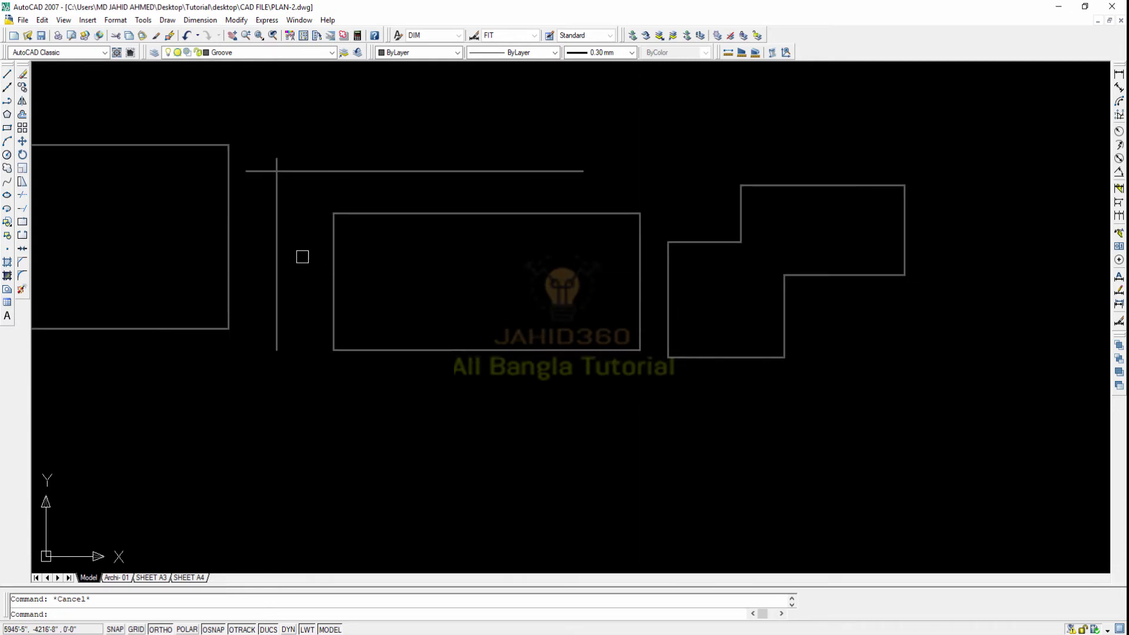
pyautogui.scroll(3, 272, 164)
pyautogui.click(270, 154)
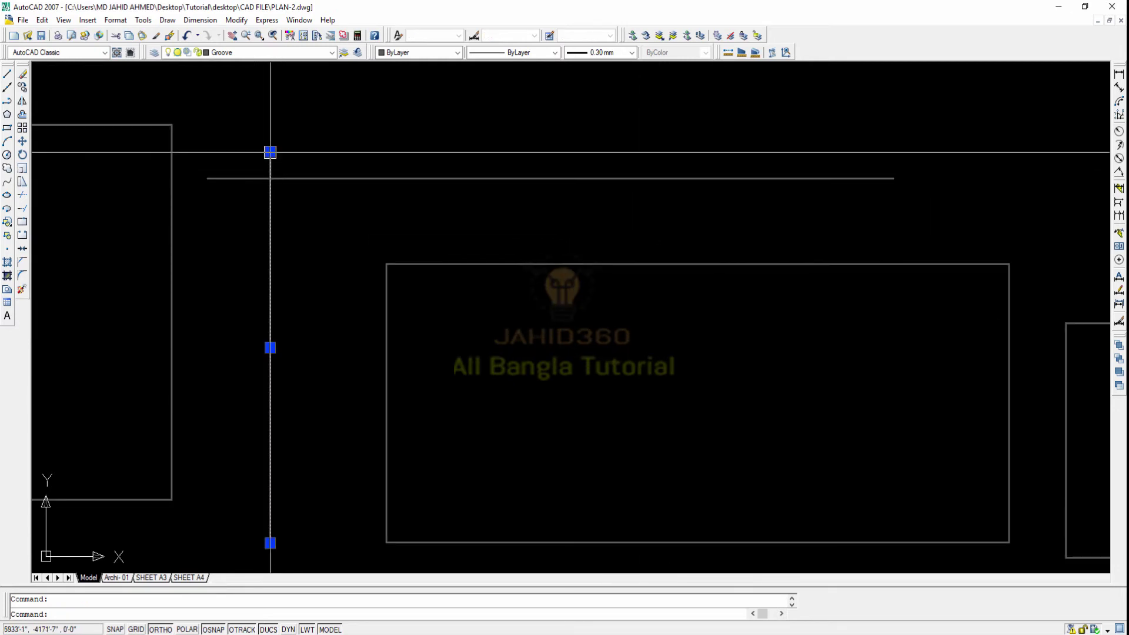
pyautogui.click(283, 98)
pyautogui.press('Escape')
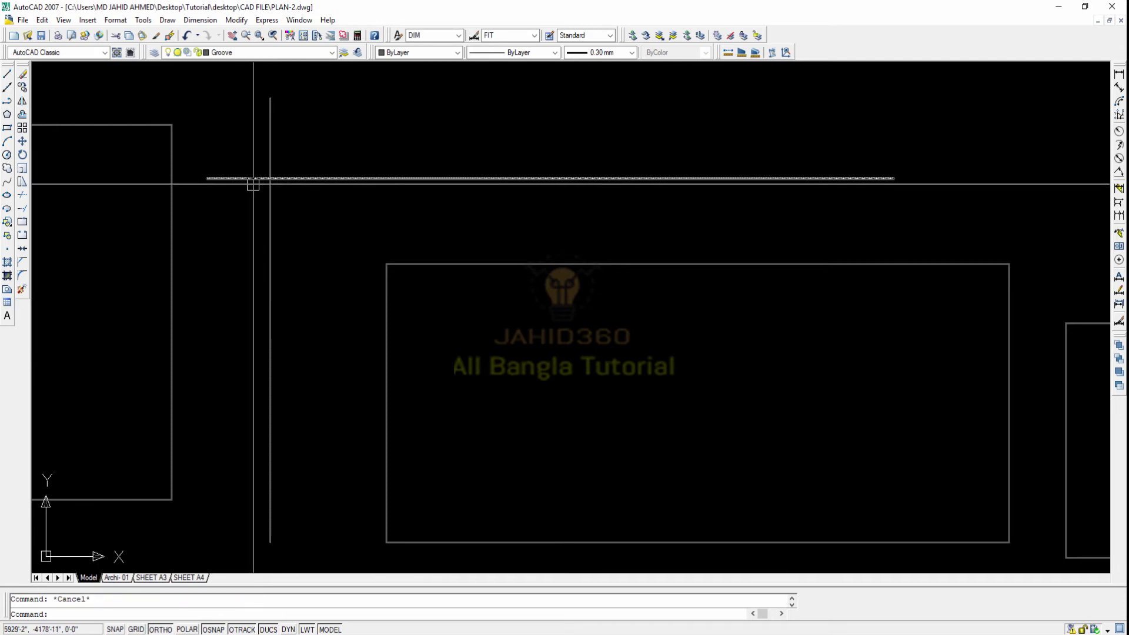
# Grip-stretch the horizontal line's left endpoint to a new position.
pyautogui.scroll(3, 574, 271)
pyautogui.click(576, 276)
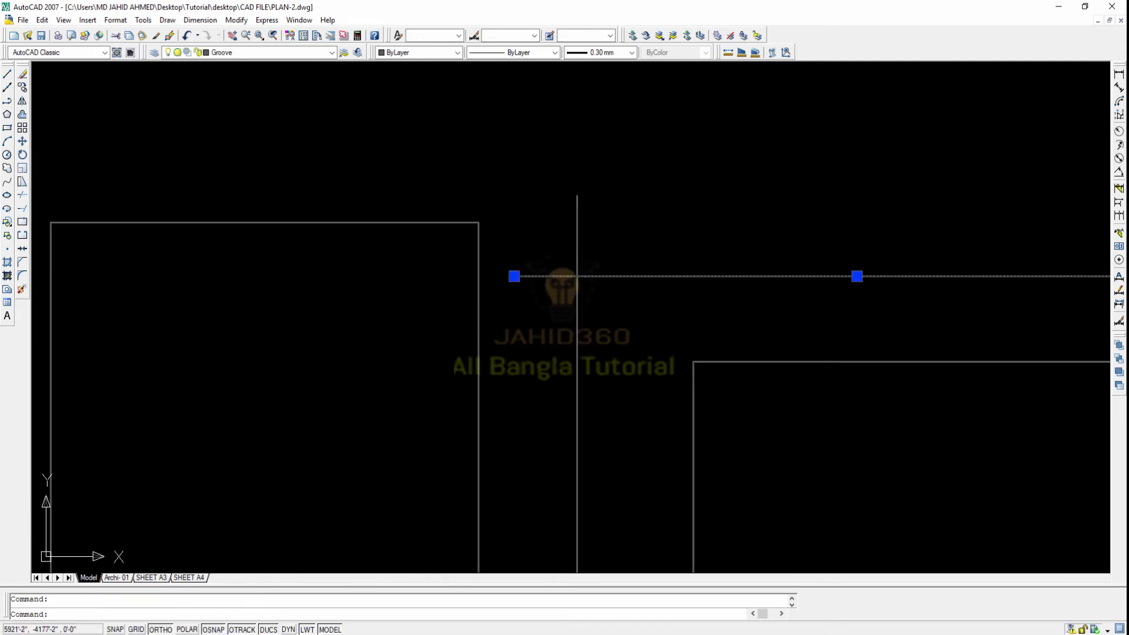
pyautogui.click(514, 276)
pyautogui.scroll(3, 487, 277)
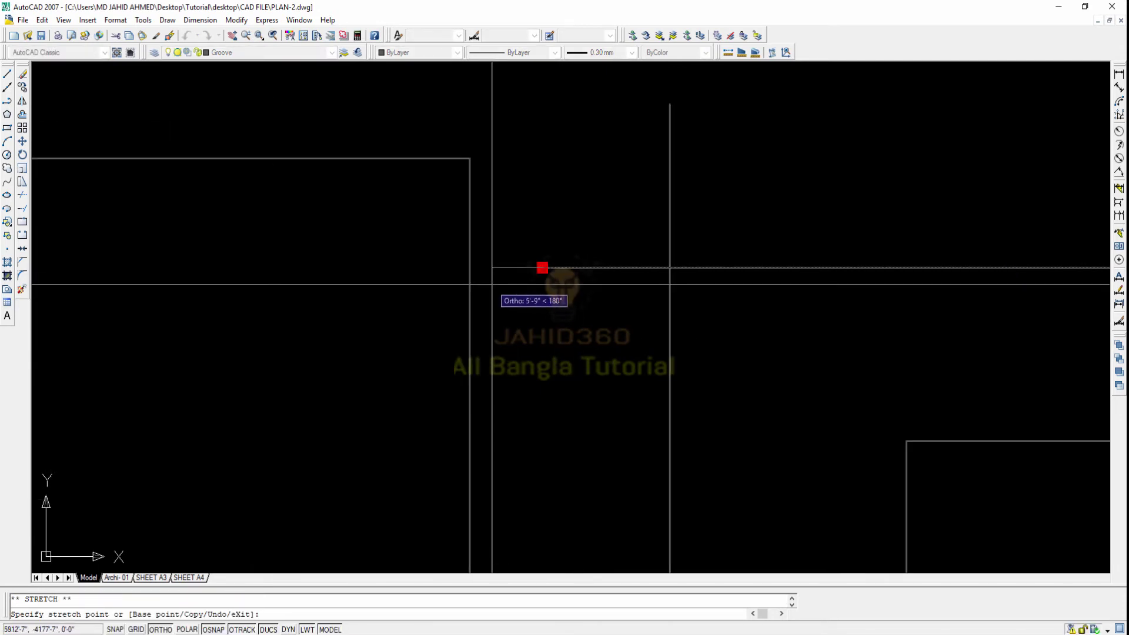
pyautogui.click(492, 267)
pyautogui.press('Escape')
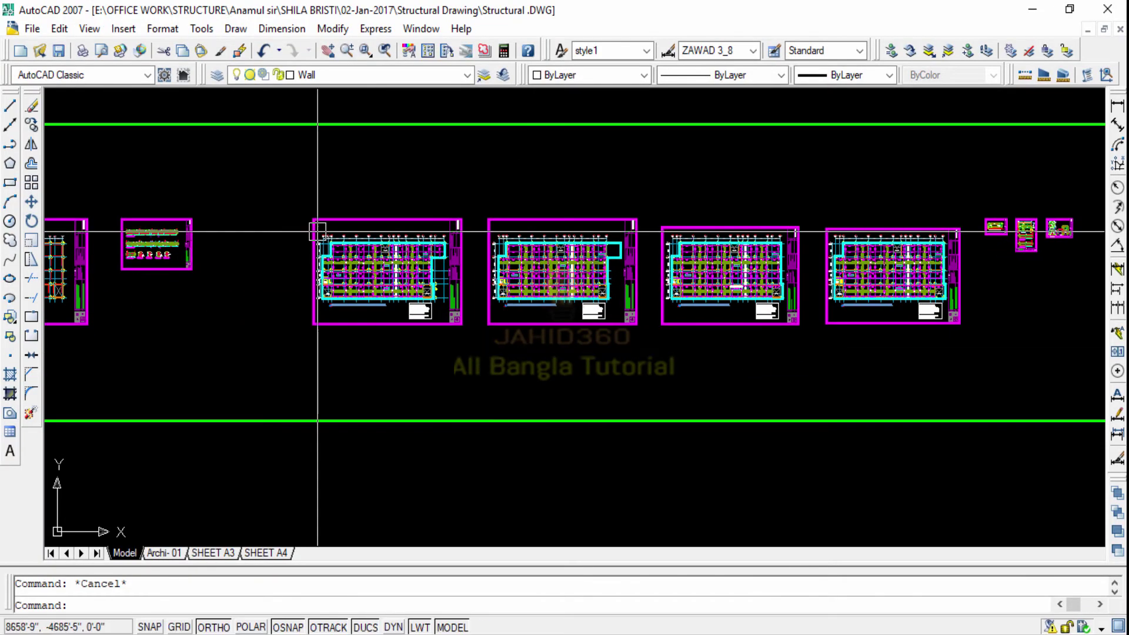
# Window-select the row of structural sheets.
pyautogui.click(268, 179)
pyautogui.scroll(-4, 268, 179)
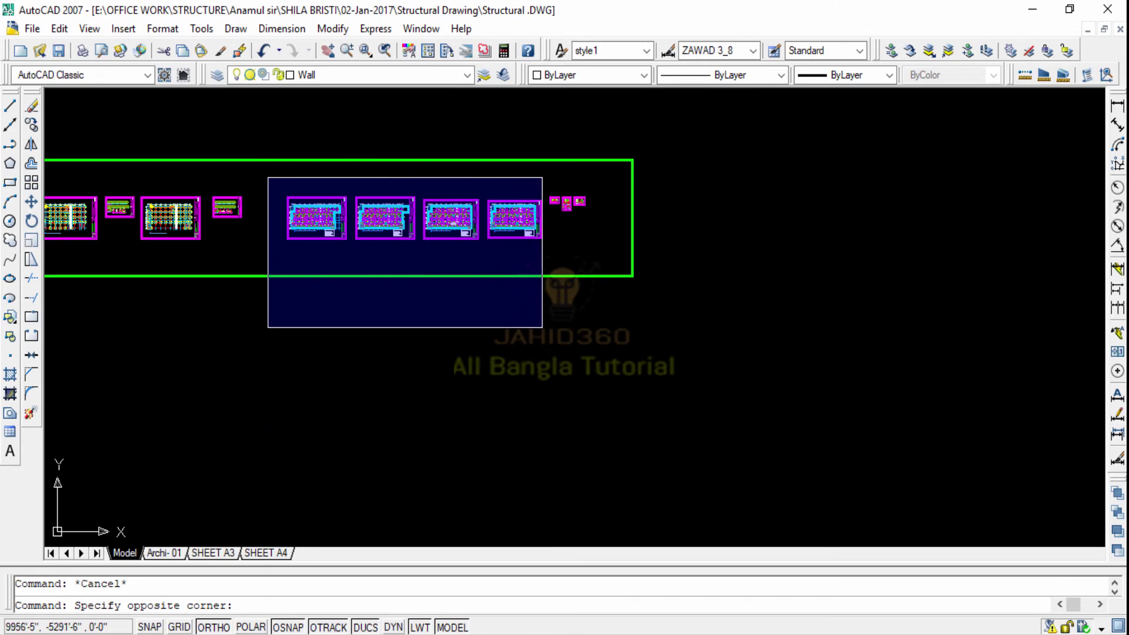
pyautogui.click(545, 326)
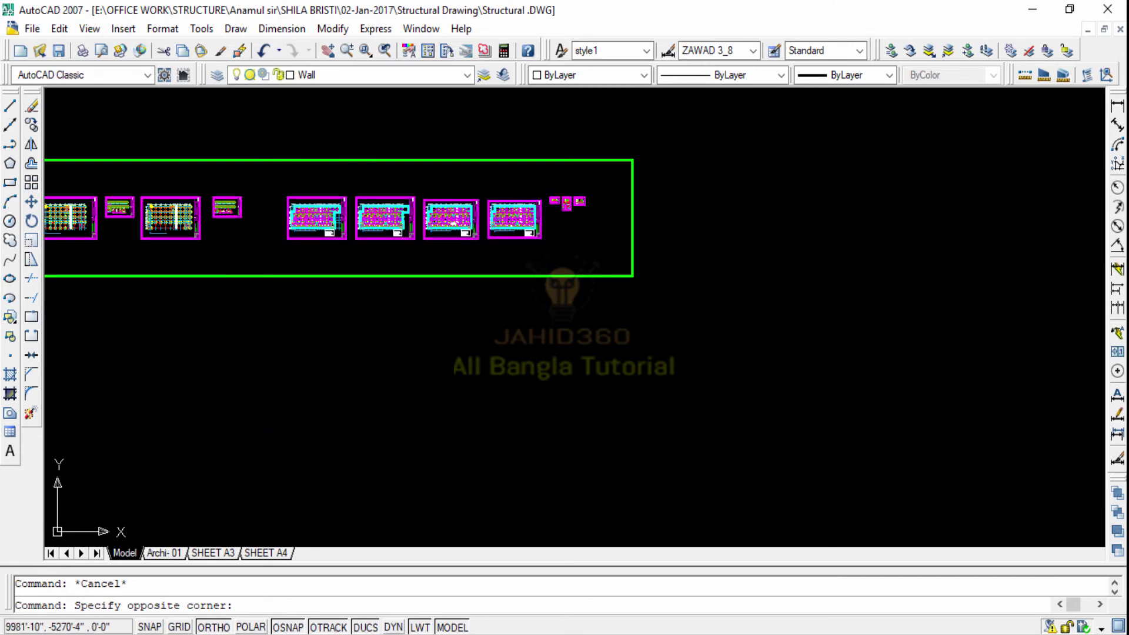
pyautogui.scroll(-4, 475, 366)
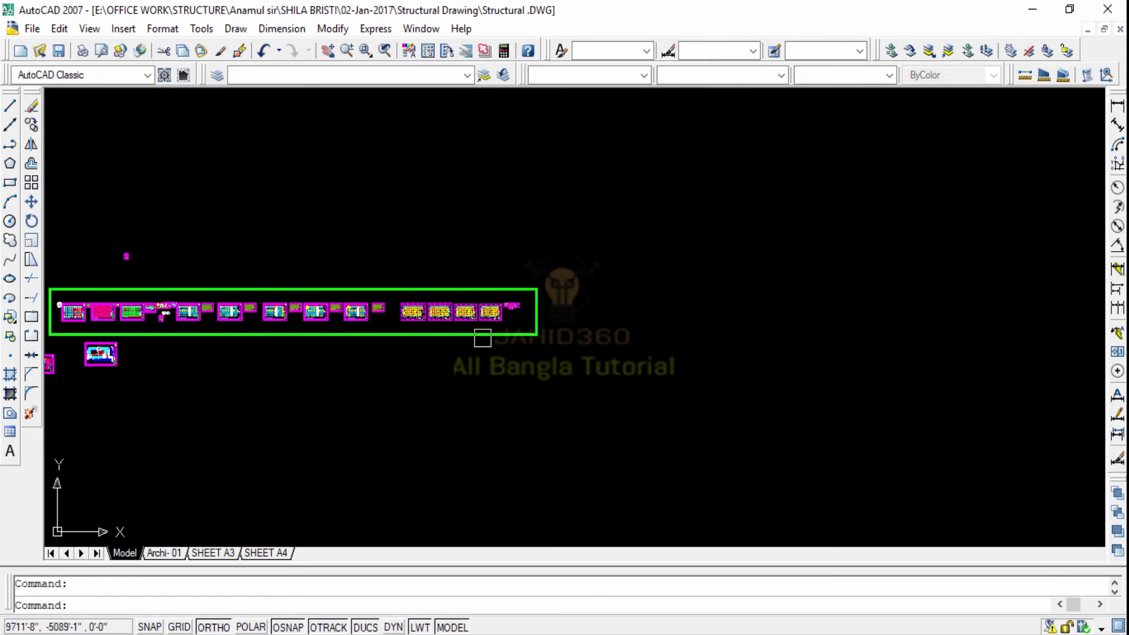
pyautogui.scroll(-2, 488, 282)
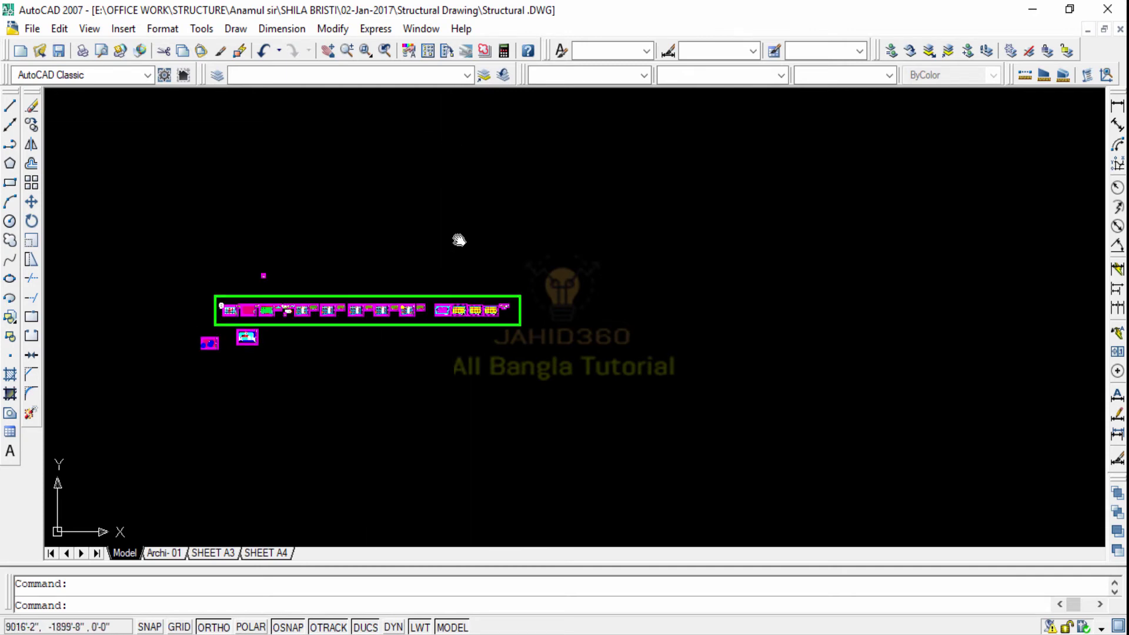
pyautogui.moveTo(456, 239); pyautogui.dragTo(464, 324, button='middle')
pyautogui.scroll(2, 447, 406)
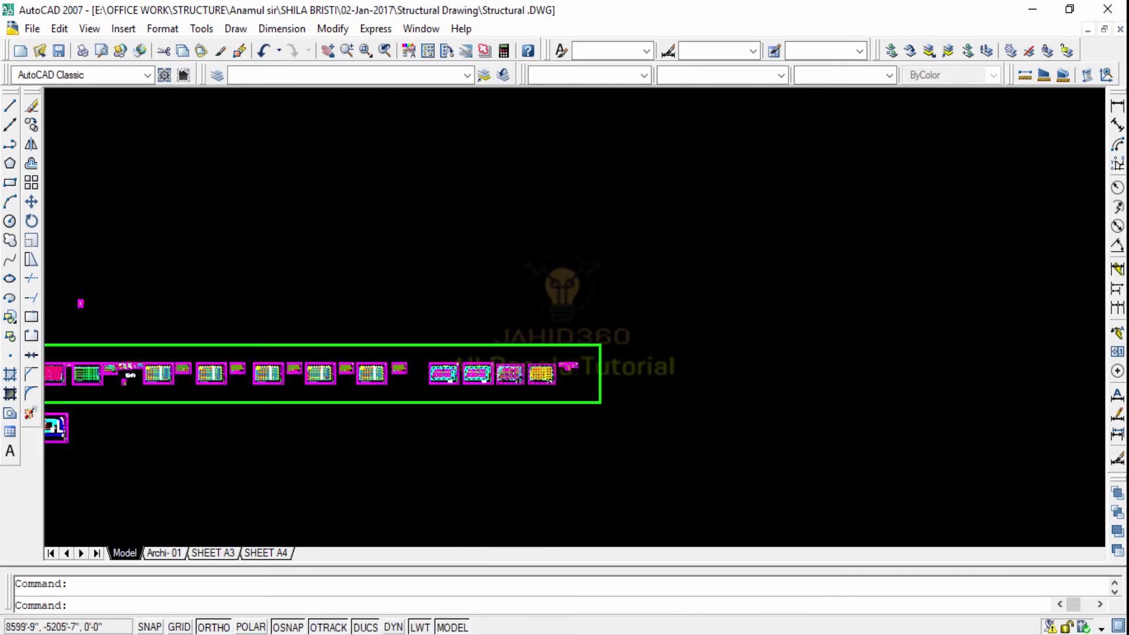
pyautogui.scroll(1, 482, 409)
# Copy the 3483 selected objects to the clipboard and switch to the architectural drawing.
pyautogui.hotkey('ctrl', 'c')
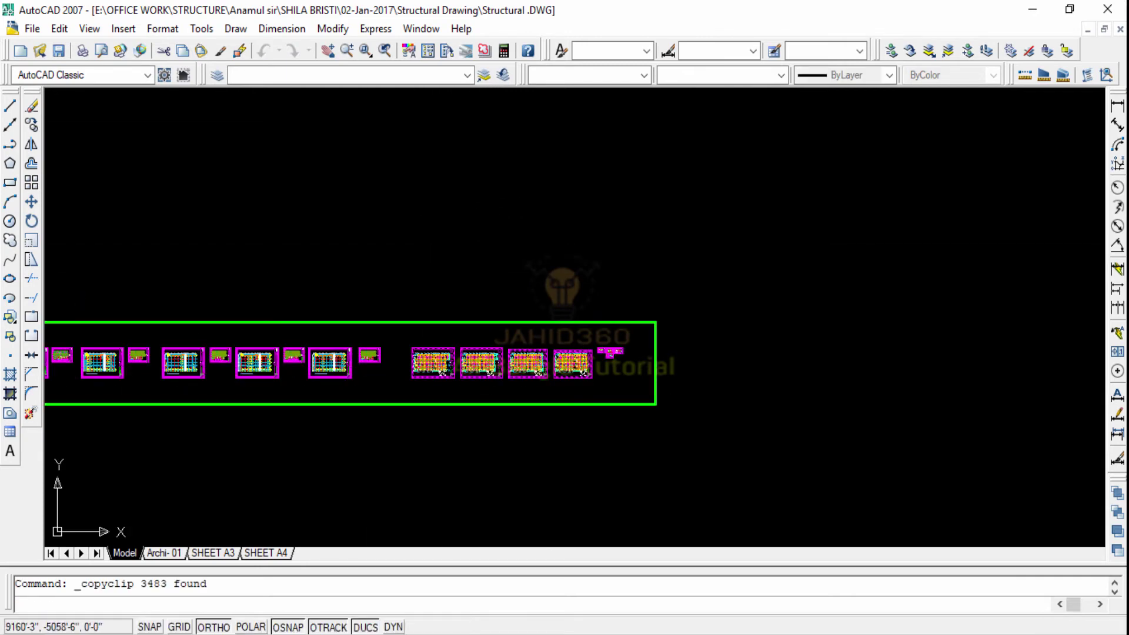
pyautogui.scroll(2, 447, 385)
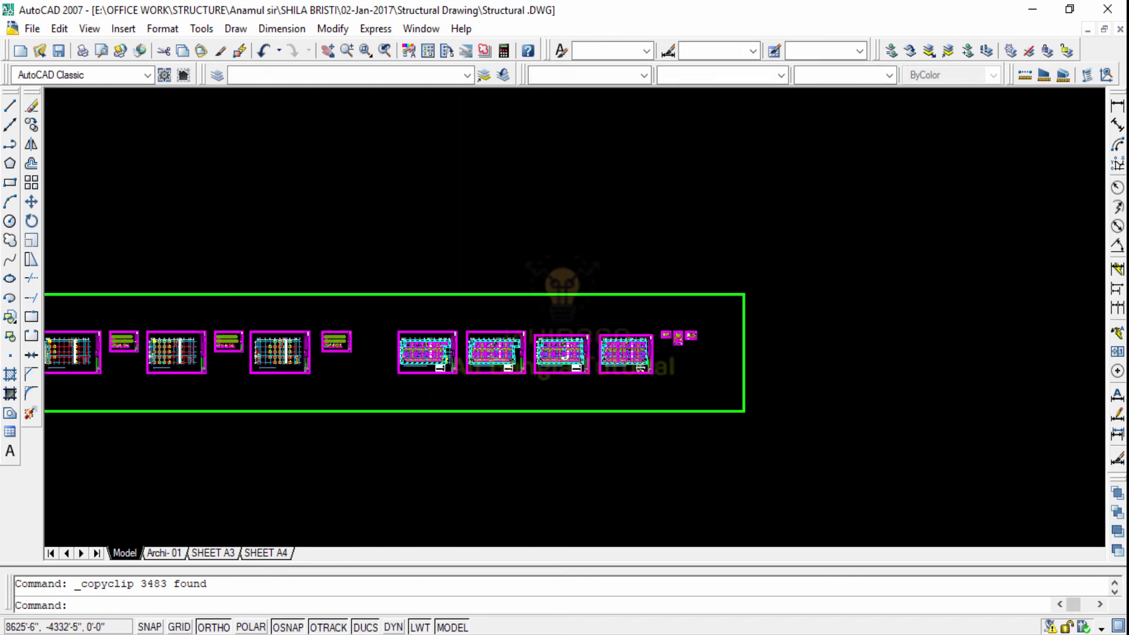
pyautogui.scroll(1, 447, 385)
pyautogui.scroll(1, 426, 424)
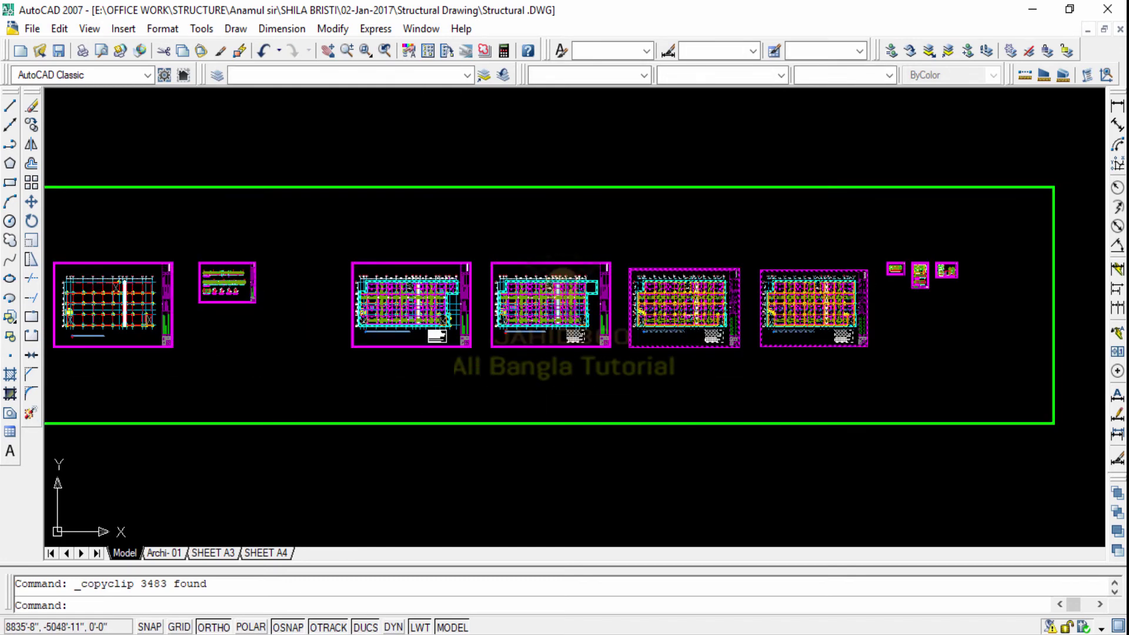
pyautogui.hotkey('ctrl', 'Tab')
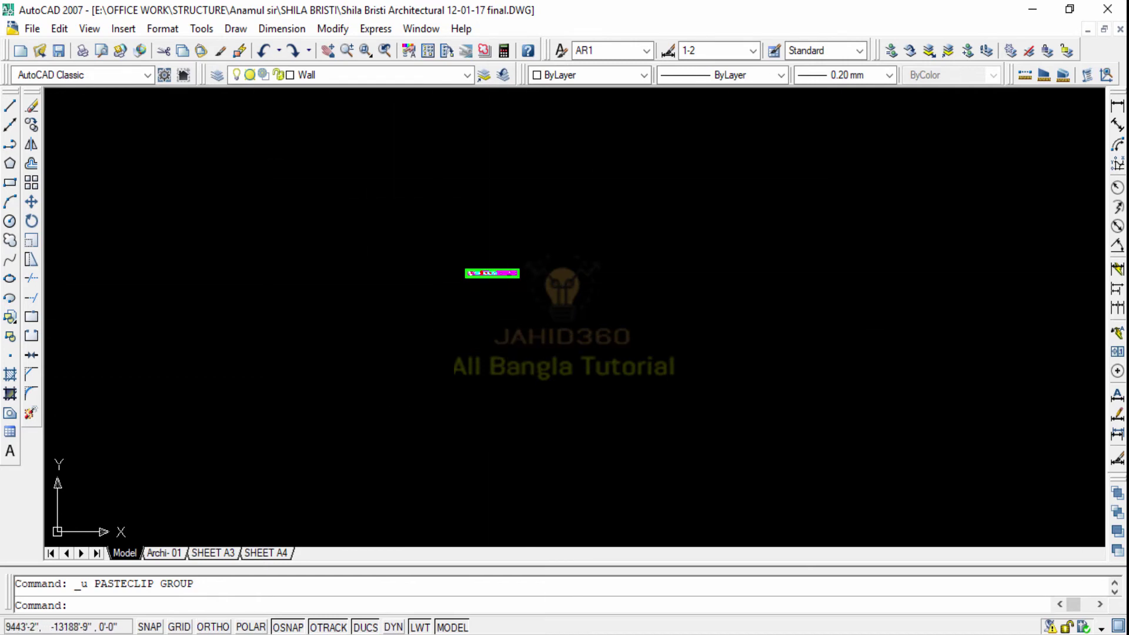
# Paste the structural sheets beside the existing plans in the architectural drawing.
pyautogui.hotkey('ctrl', 'v')
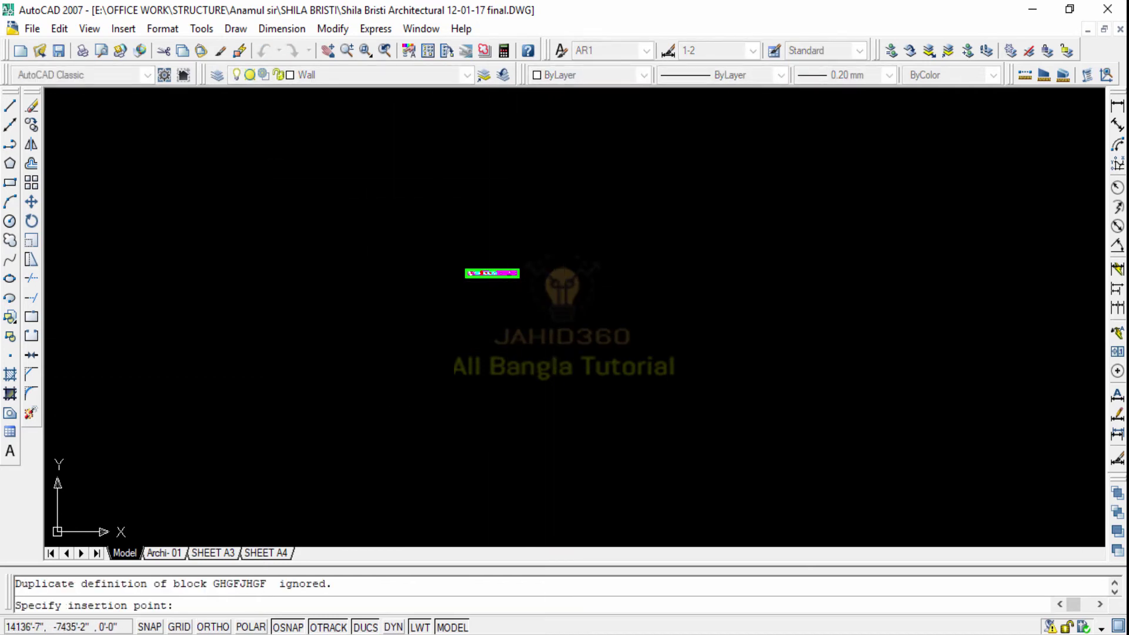
pyautogui.click(465, 278)
pyautogui.scroll(4, 585, 277)
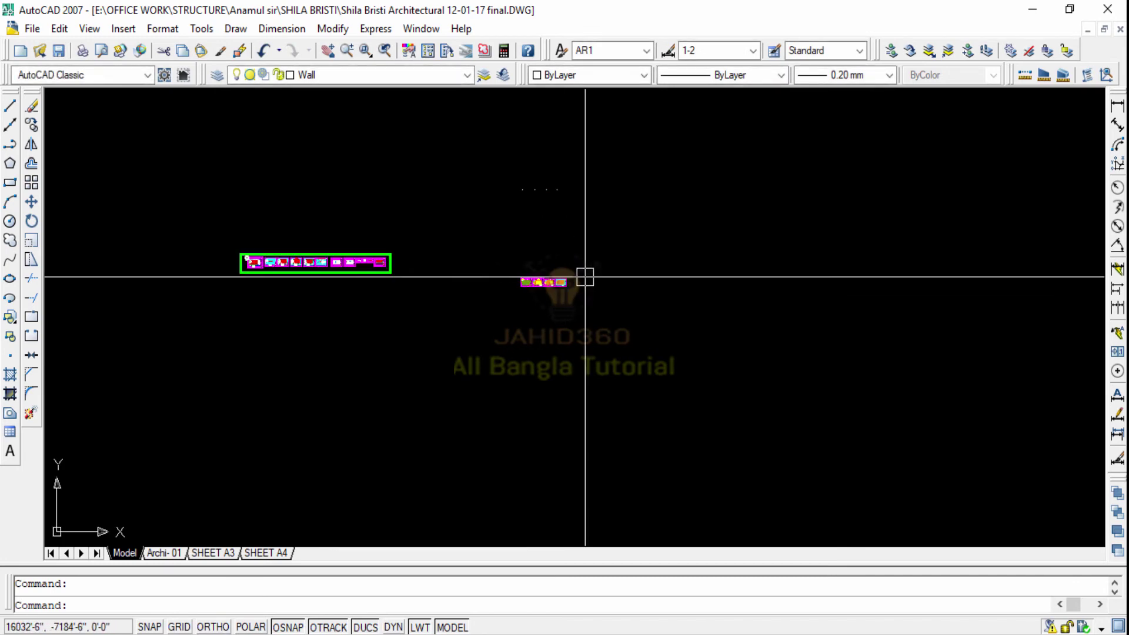
pyautogui.scroll(3, 585, 276)
pyautogui.moveTo(582, 274); pyautogui.dragTo(558, 410, button='middle')
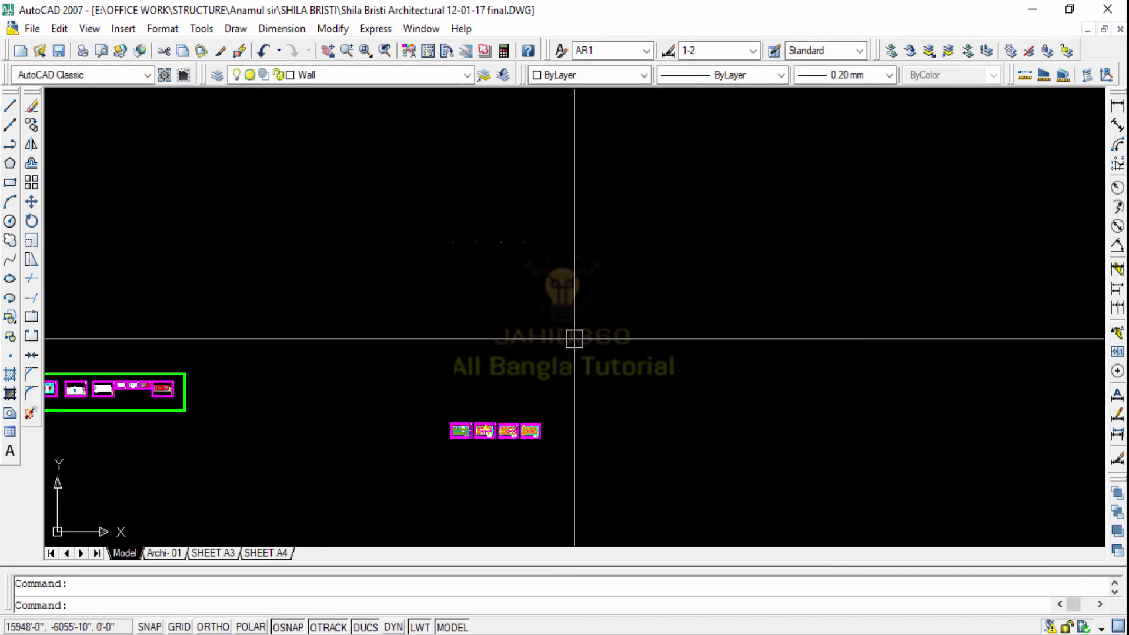
pyautogui.press('Escape')
# Crossing-select the dimensions on the four pasted sheets.
pyautogui.scroll(3, 481, 224)
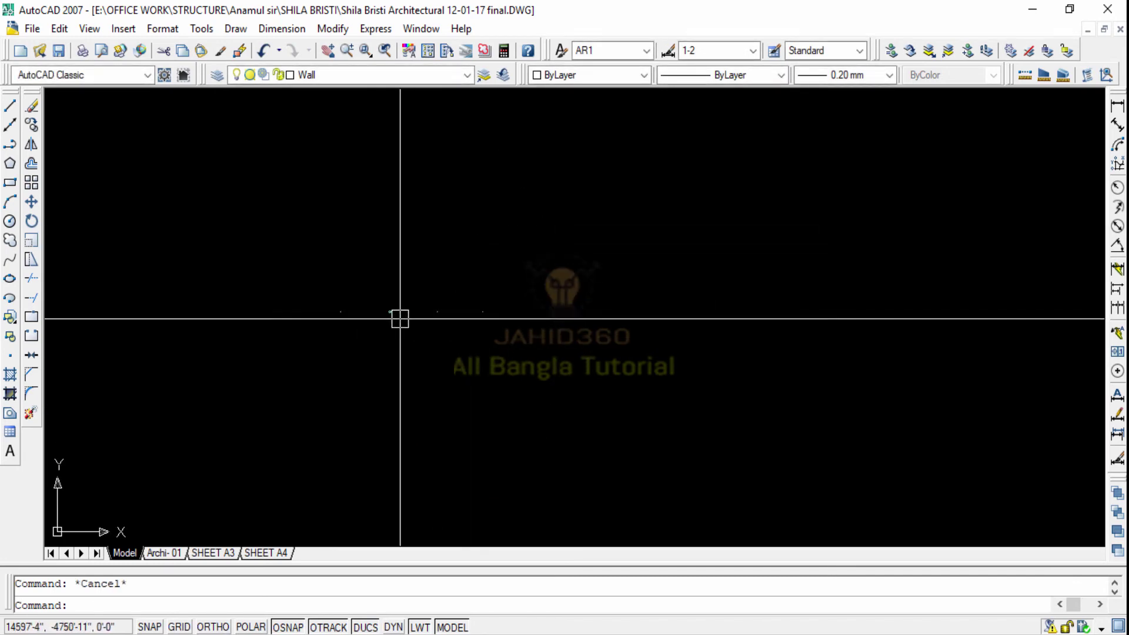
pyautogui.scroll(-2, 383, 298)
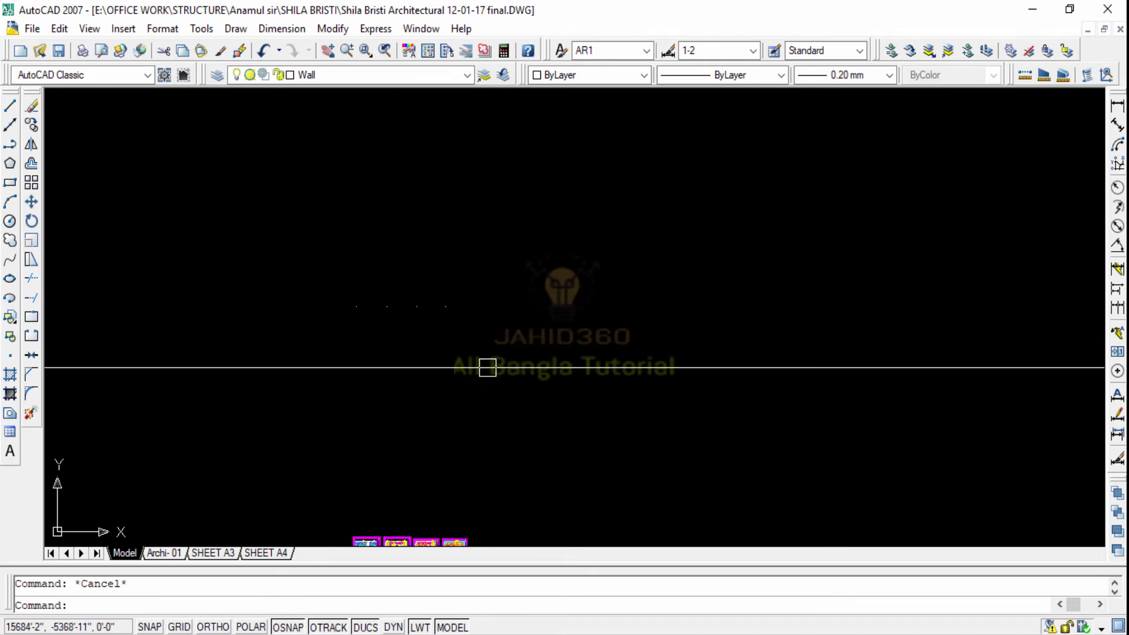
pyautogui.scroll(-2, 400, 295)
pyautogui.moveTo(396, 279); pyautogui.dragTo(411, 247, button='middle')
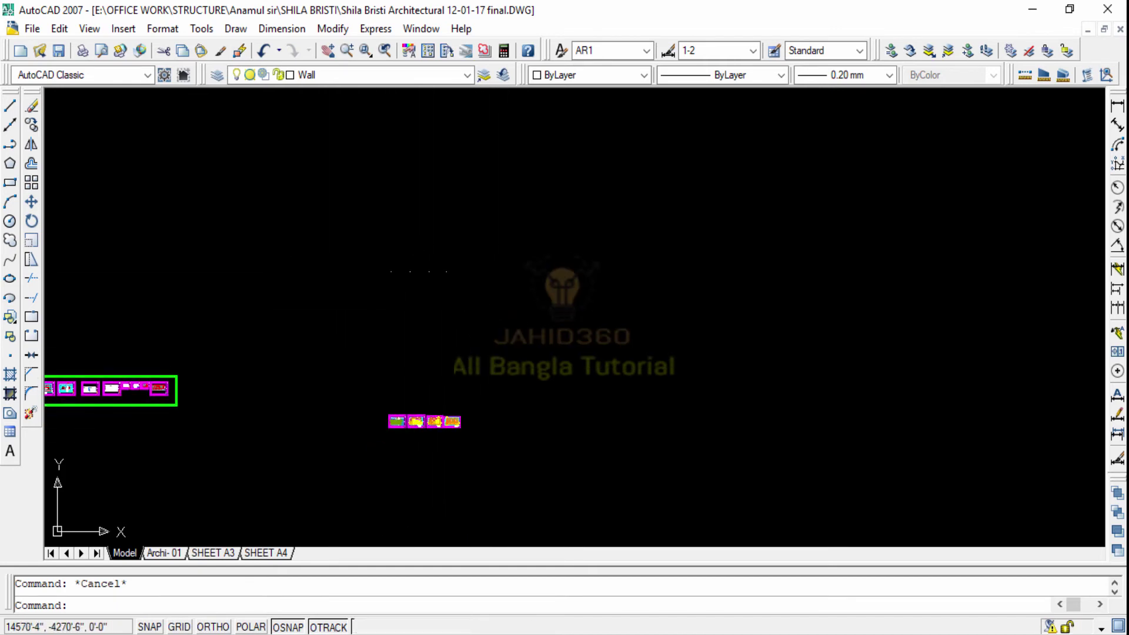
pyautogui.click(559, 323)
pyautogui.click(334, 176)
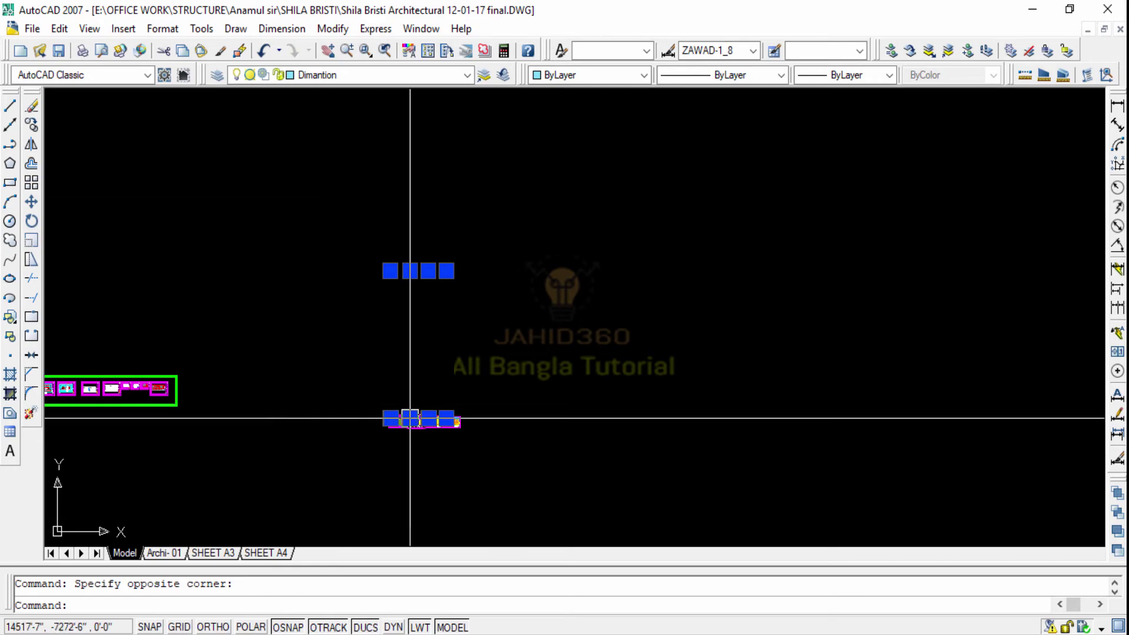
pyautogui.scroll(2, 410, 418)
pyautogui.scroll(2, 378, 425)
pyautogui.scroll(2, 378, 411)
pyautogui.scroll(3, 378, 353)
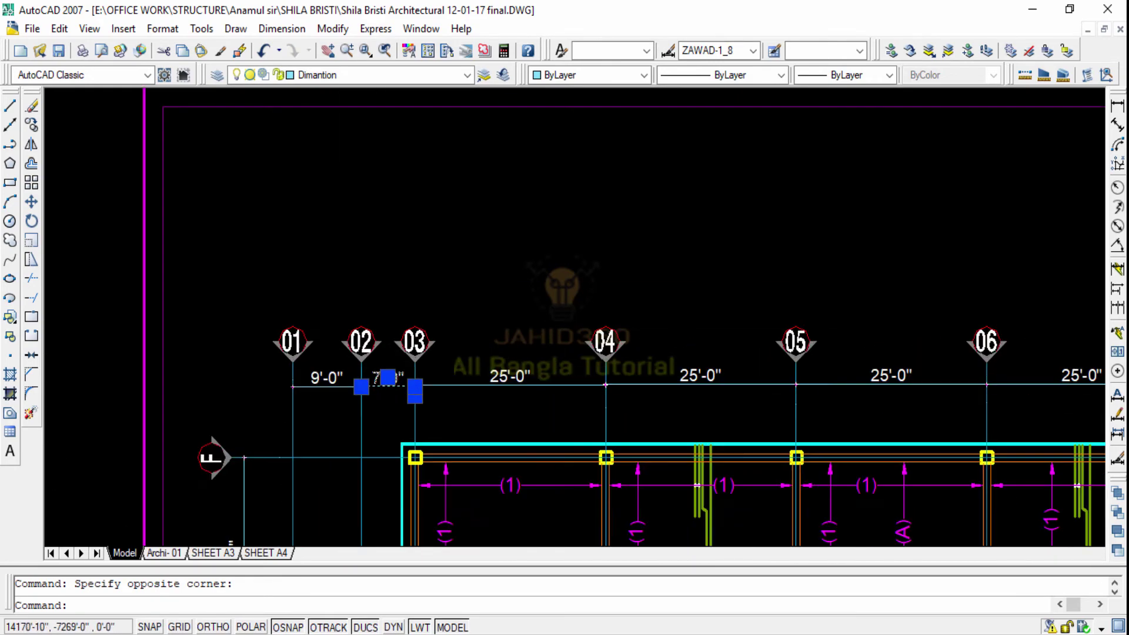
pyautogui.scroll(2, 395, 391)
pyautogui.scroll(1, 383, 362)
pyautogui.moveTo(383, 363); pyautogui.dragTo(328, 322, button='middle')
pyautogui.press('Escape')
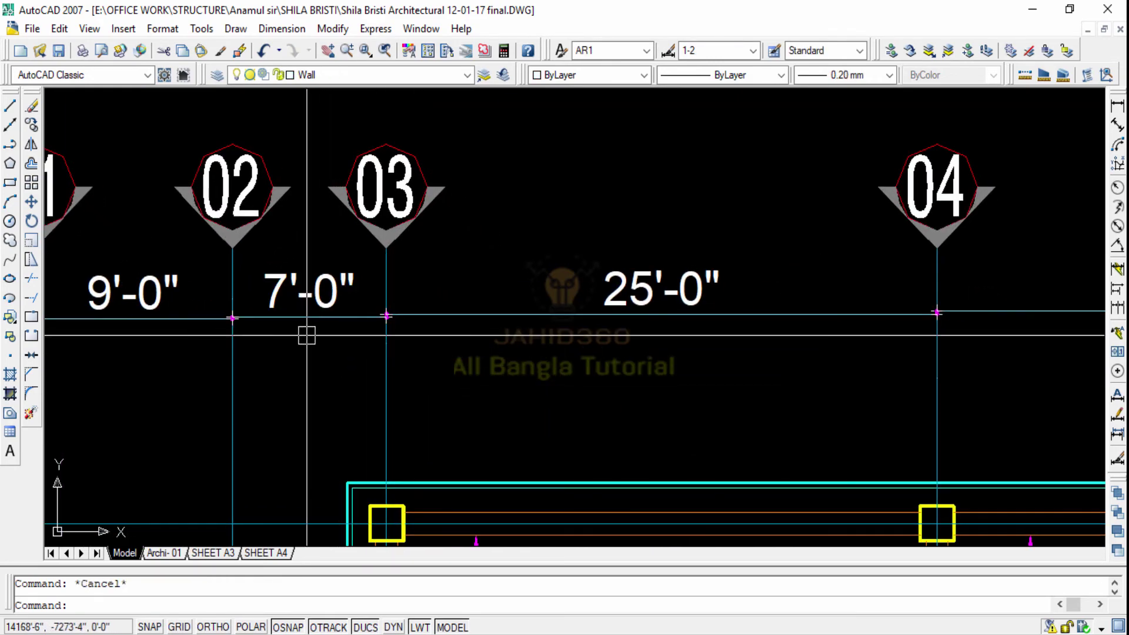
pyautogui.scroll(-3, 306, 335)
pyautogui.scroll(-2, 285, 321)
pyautogui.scroll(-2, 448, 373)
pyautogui.scroll(1, 487, 376)
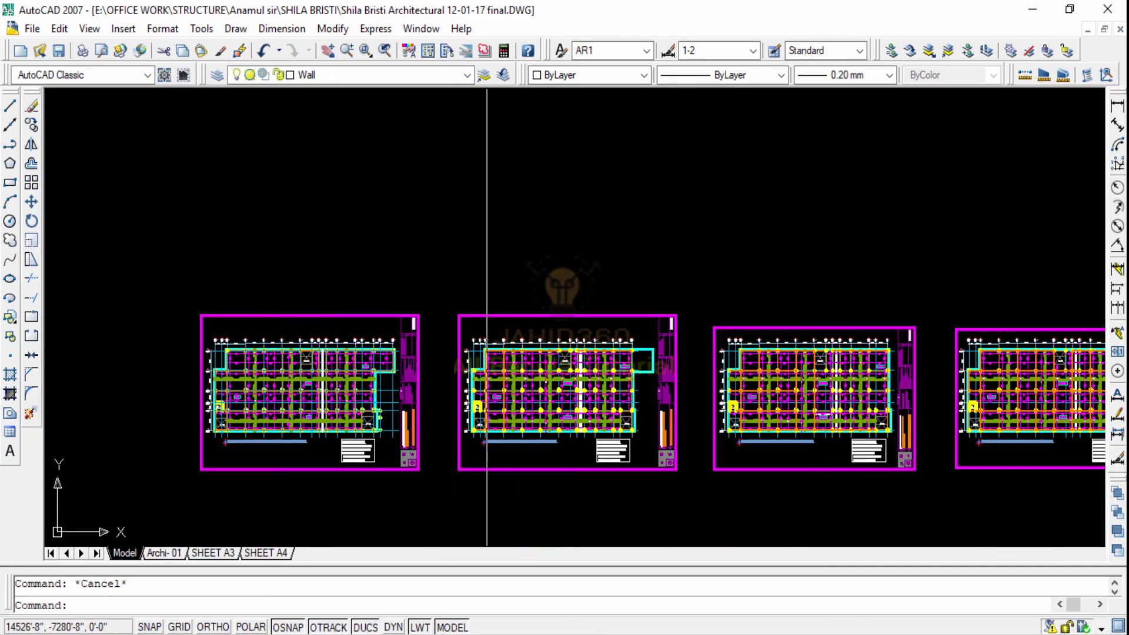
pyautogui.scroll(3, 487, 348)
pyautogui.scroll(-5, 487, 376)
pyautogui.scroll(-3, 529, 382)
pyautogui.click(557, 273)
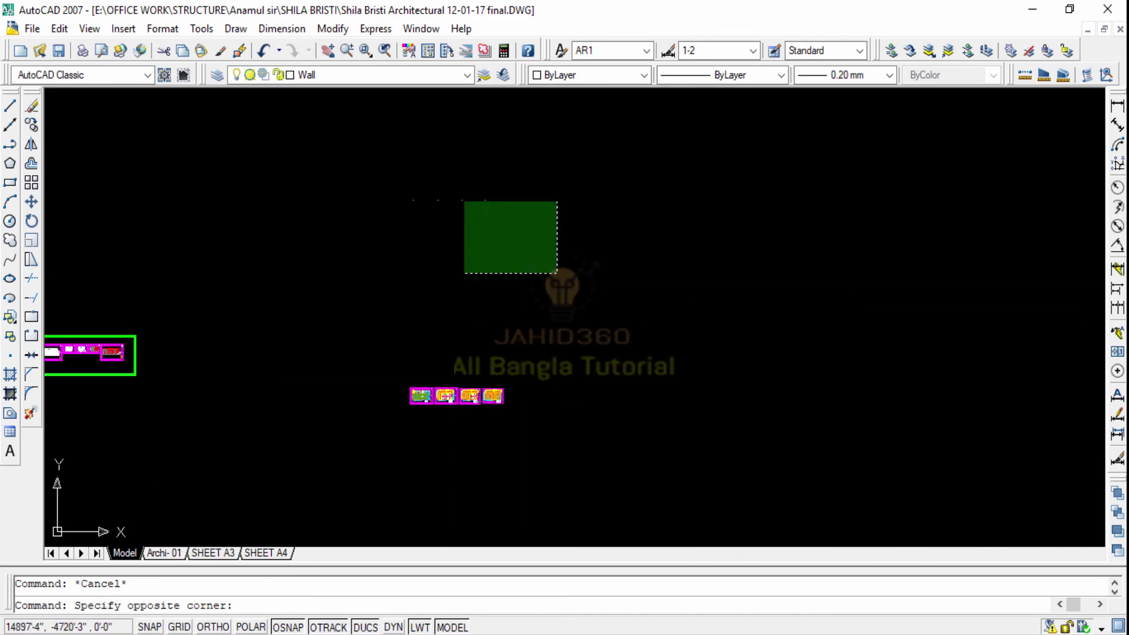
pyautogui.click(465, 202)
pyautogui.scroll(2, 406, 382)
pyautogui.scroll(3, 395, 378)
pyautogui.scroll(2, 413, 301)
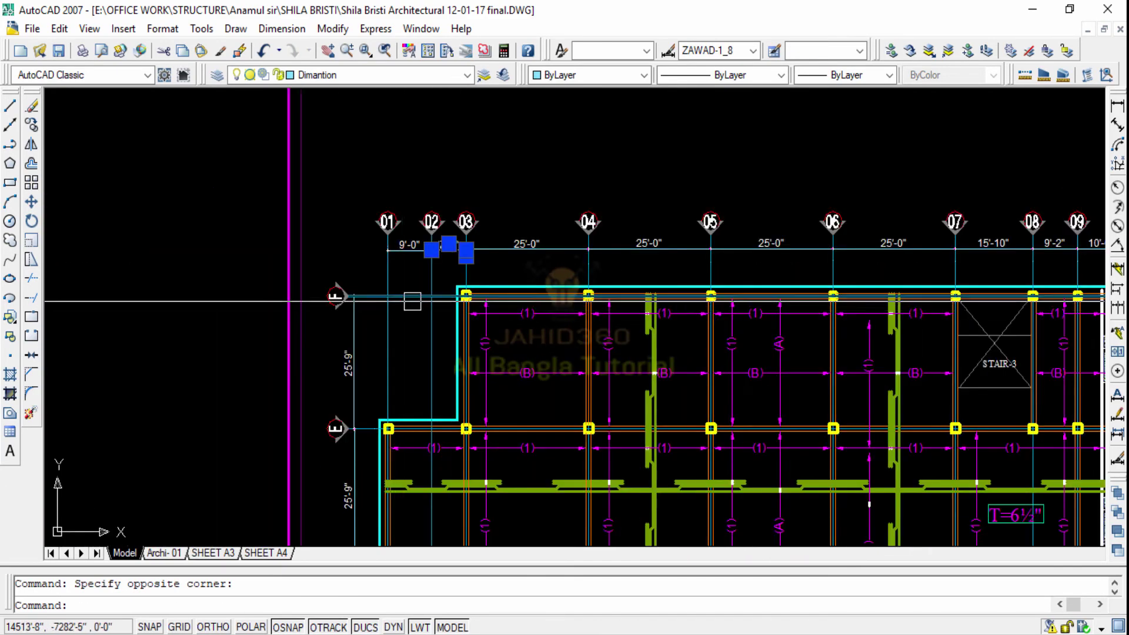
pyautogui.scroll(3, 471, 239)
pyautogui.scroll(4, 433, 211)
pyautogui.scroll(-5, 371, 227)
pyautogui.scroll(-6, 538, 284)
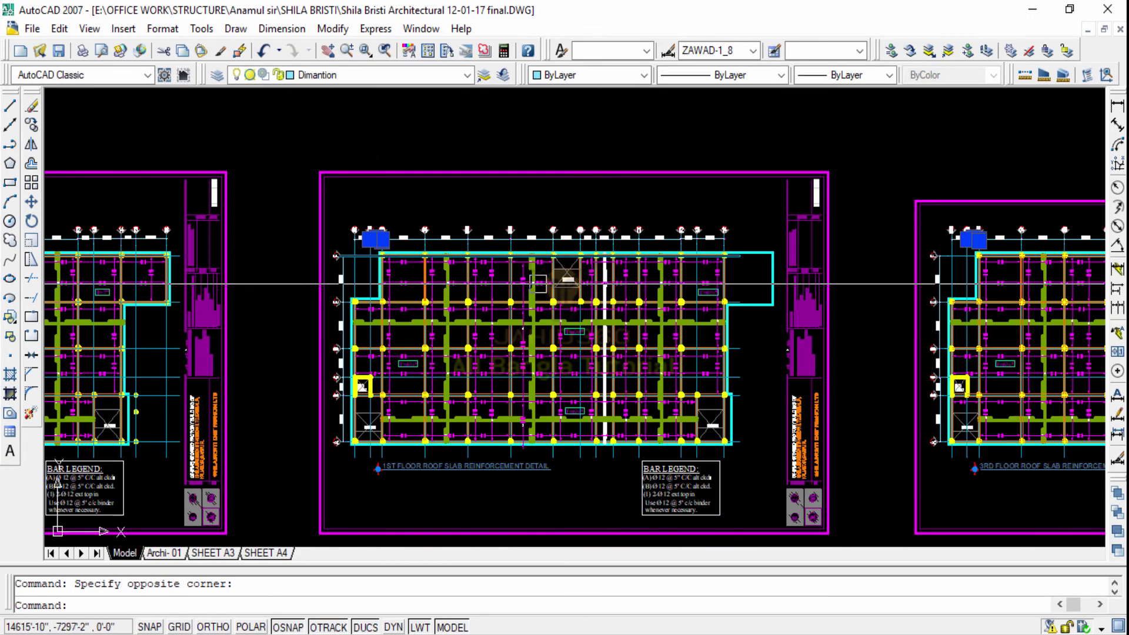
pyautogui.scroll(-1, 537, 284)
pyautogui.scroll(4, 453, 202)
pyautogui.scroll(2, 412, 177)
pyautogui.scroll(-6, 286, 286)
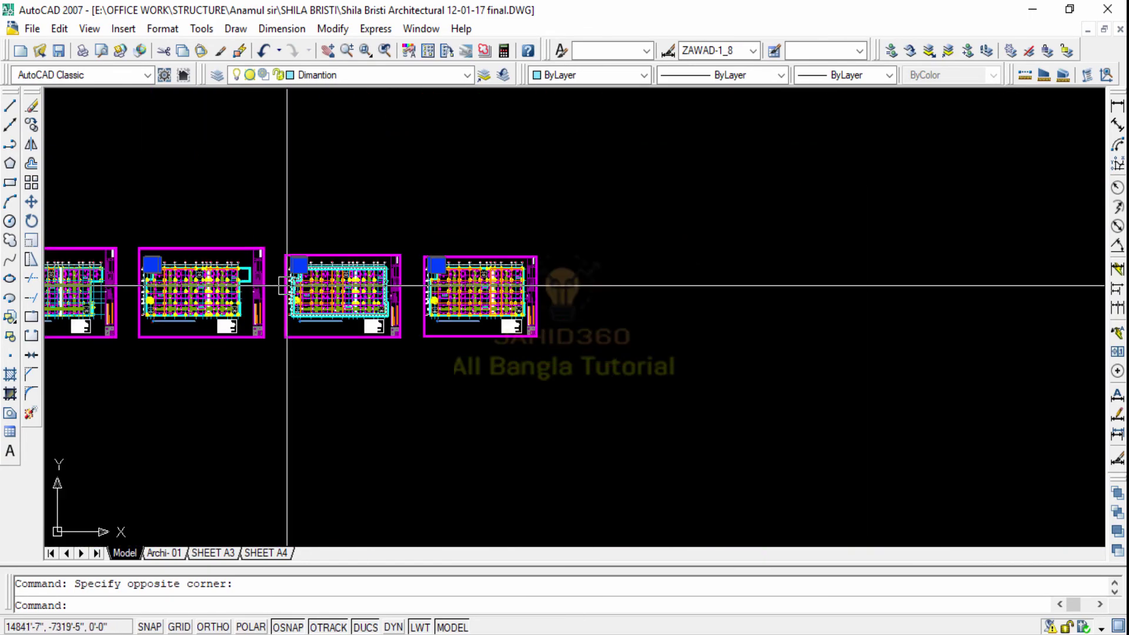
pyautogui.scroll(2, 289, 282)
pyautogui.scroll(4, 353, 270)
pyautogui.scroll(3, 388, 267)
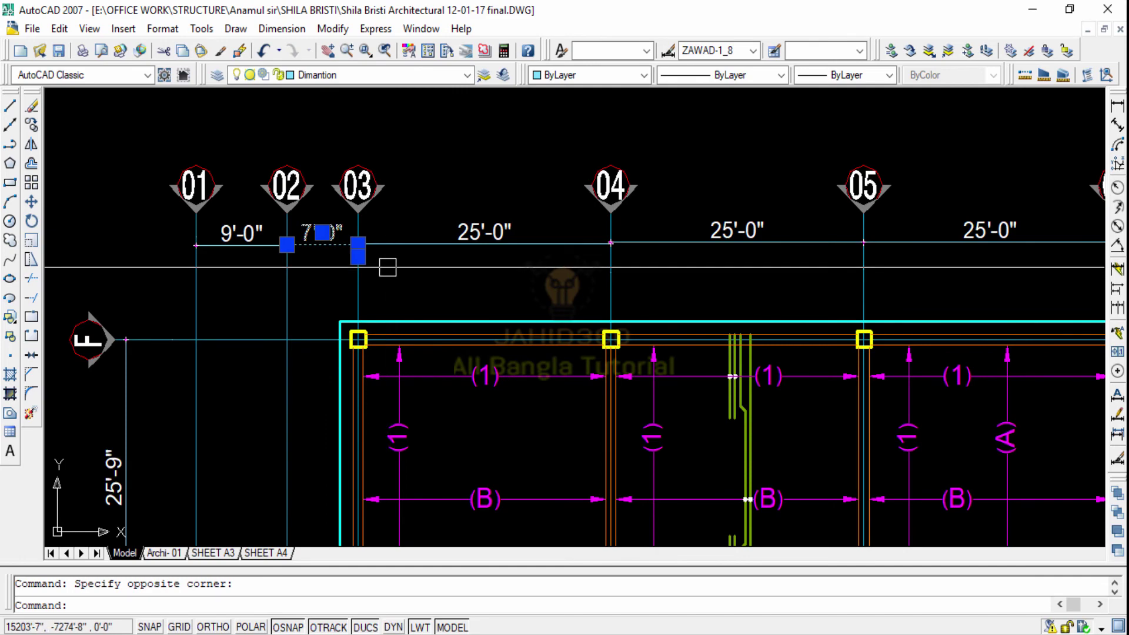
pyautogui.scroll(-3, 387, 268)
pyautogui.scroll(-4, 411, 259)
pyautogui.scroll(-2, 452, 274)
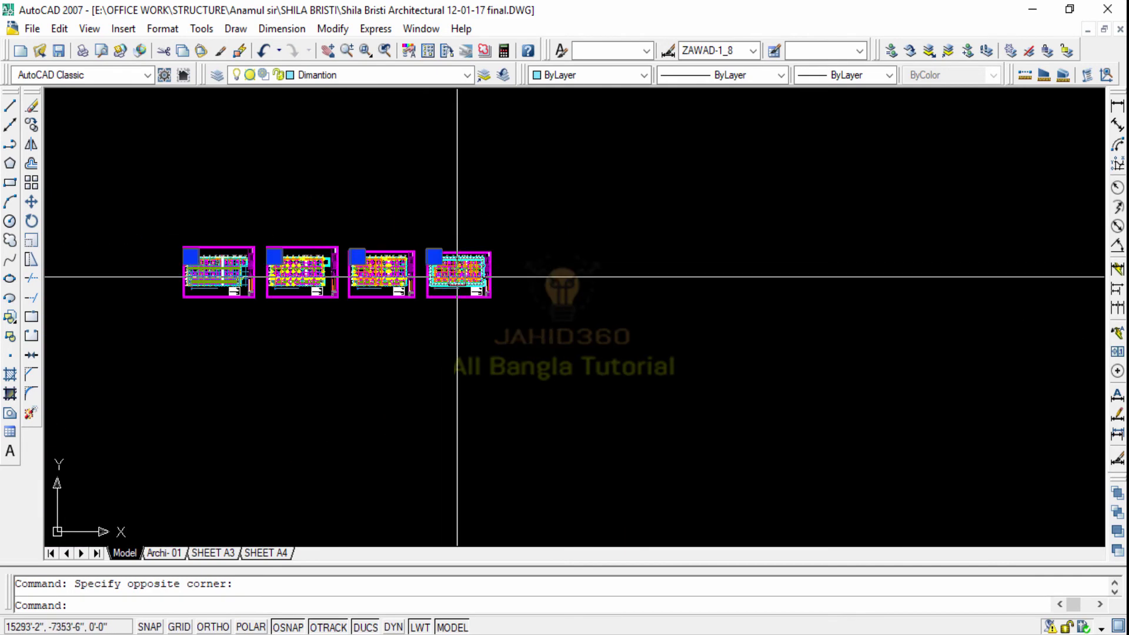
pyautogui.scroll(-2, 457, 277)
pyautogui.moveTo(448, 302); pyautogui.dragTo(447, 383, button='middle')
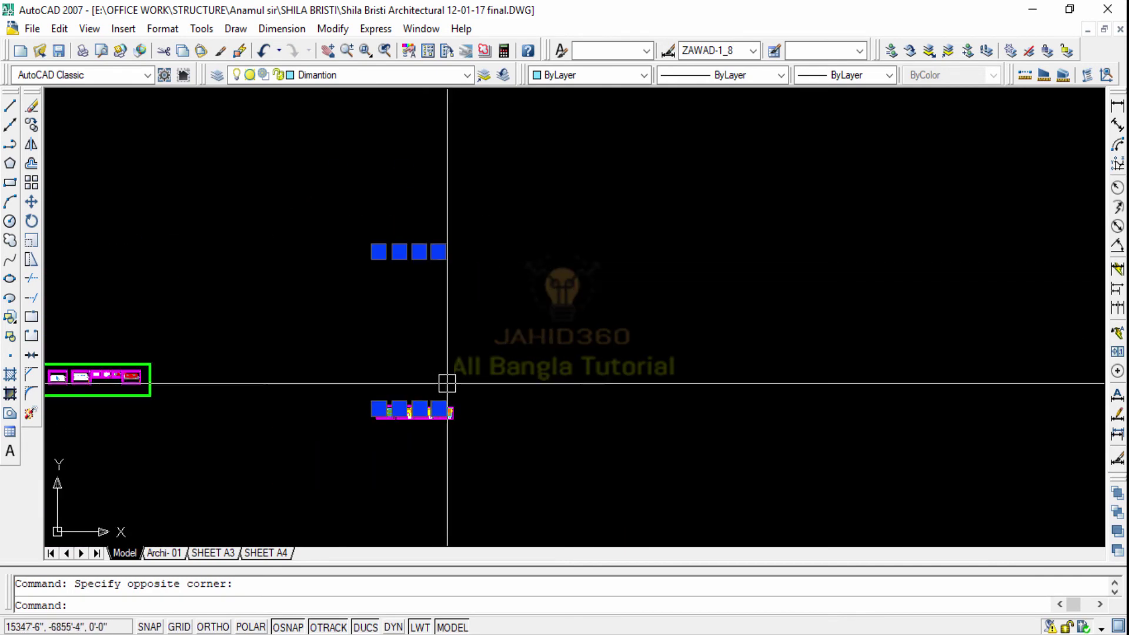
pyautogui.press('Escape')
pyautogui.click(529, 311)
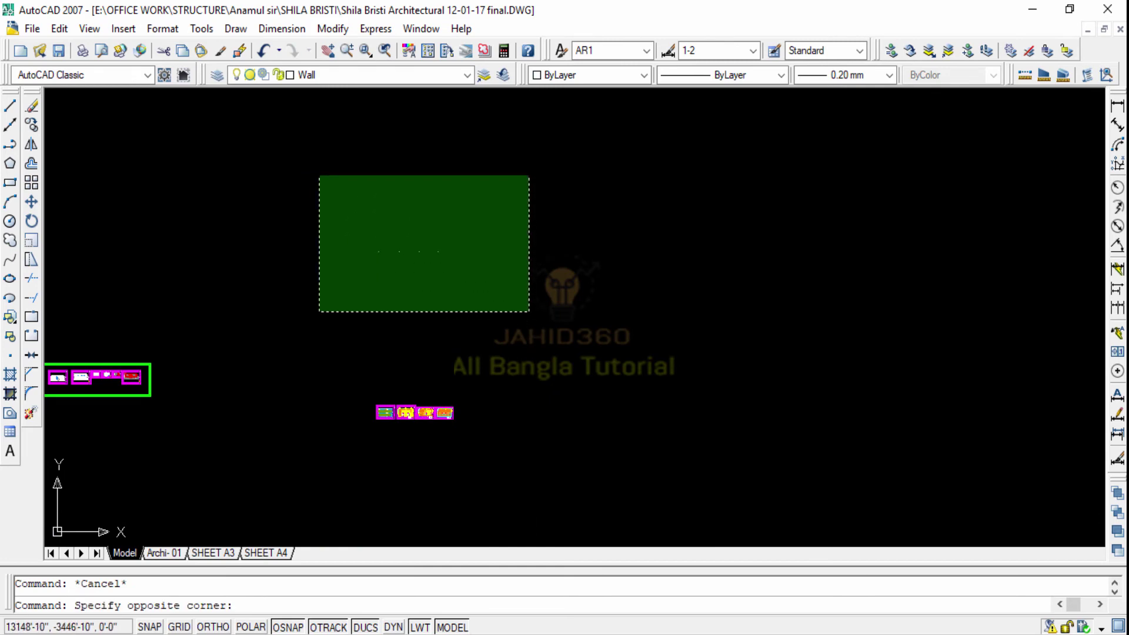
pyautogui.click(319, 173)
pyautogui.write('e')
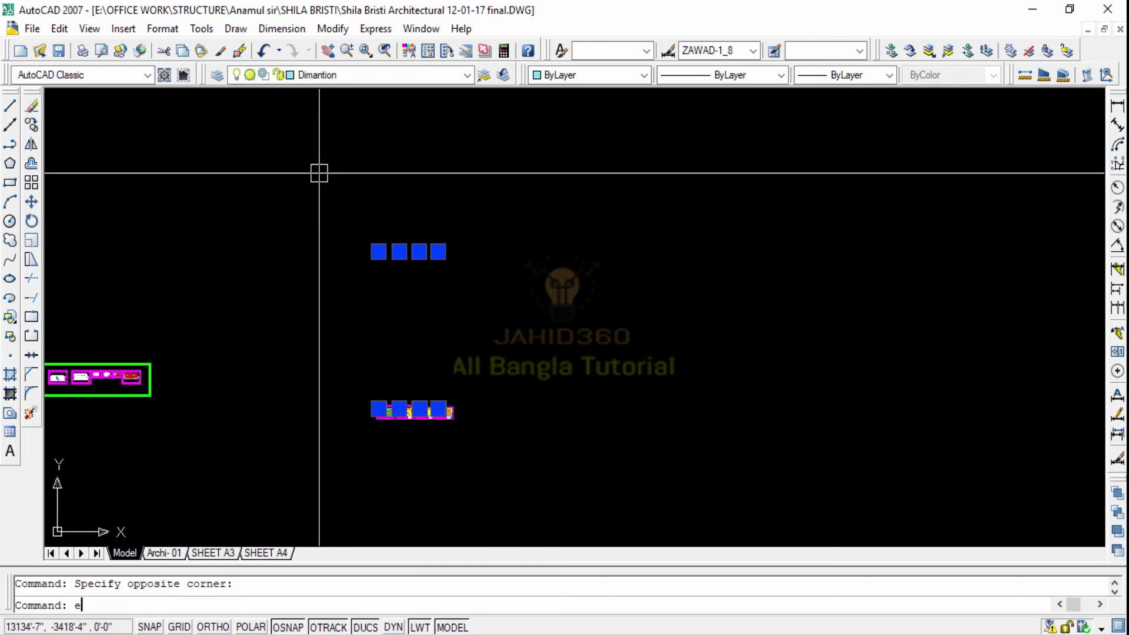
pyautogui.press('Return')
pyautogui.scroll(5, 391, 405)
pyautogui.scroll(5, 377, 405)
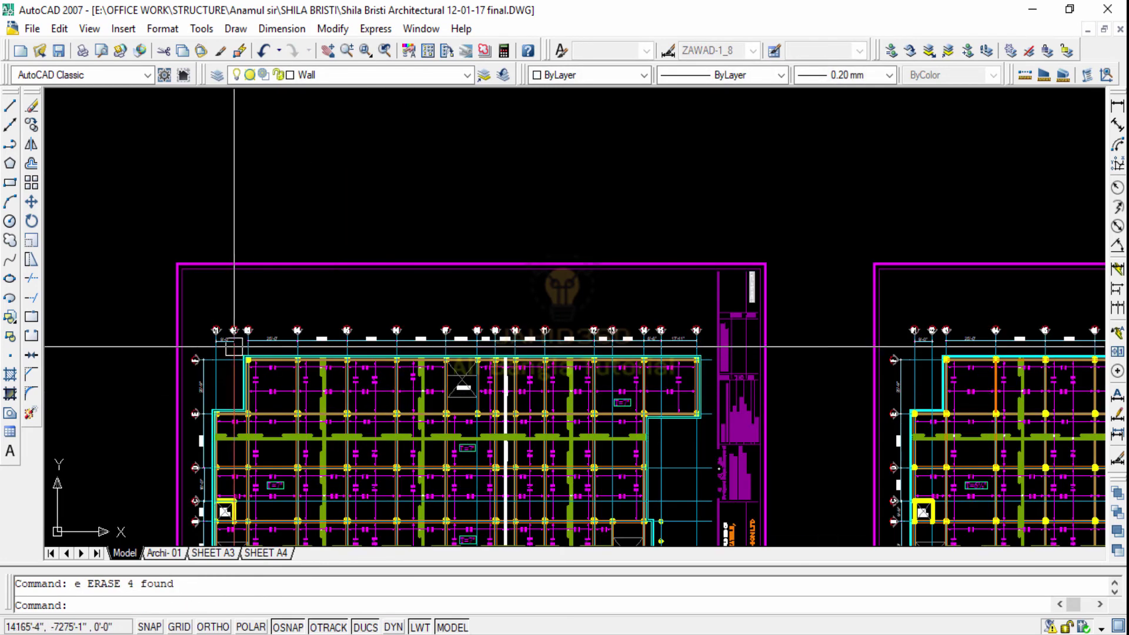
pyautogui.scroll(2, 234, 347)
pyautogui.scroll(-5, 201, 323)
pyautogui.scroll(-2, 538, 348)
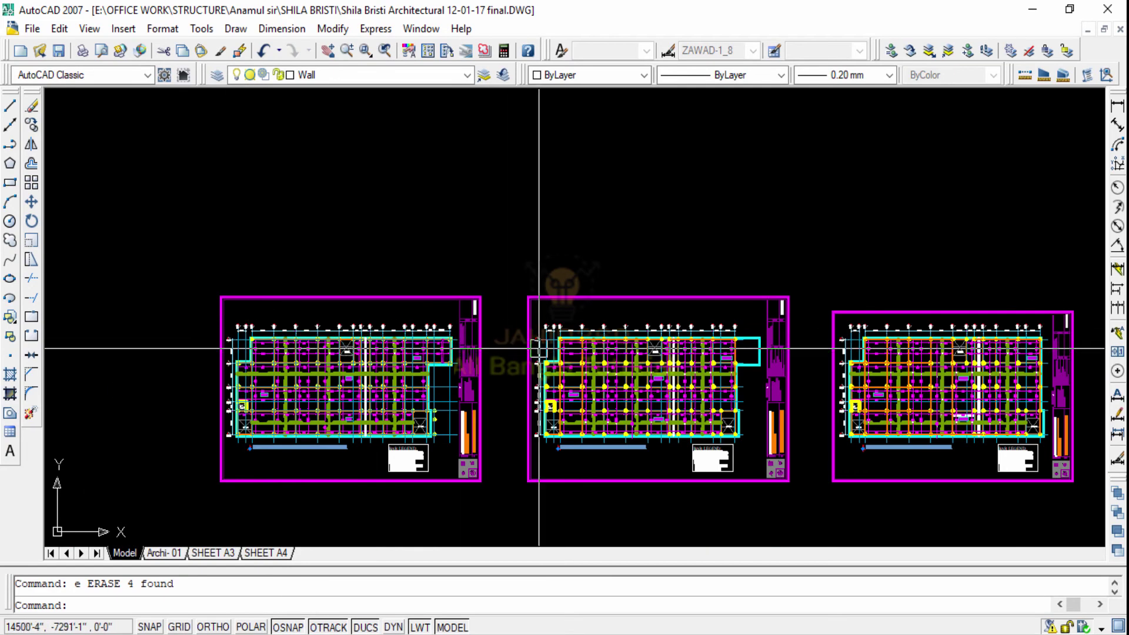
pyautogui.scroll(3, 539, 348)
pyautogui.scroll(2, 535, 305)
pyautogui.scroll(-5, 629, 323)
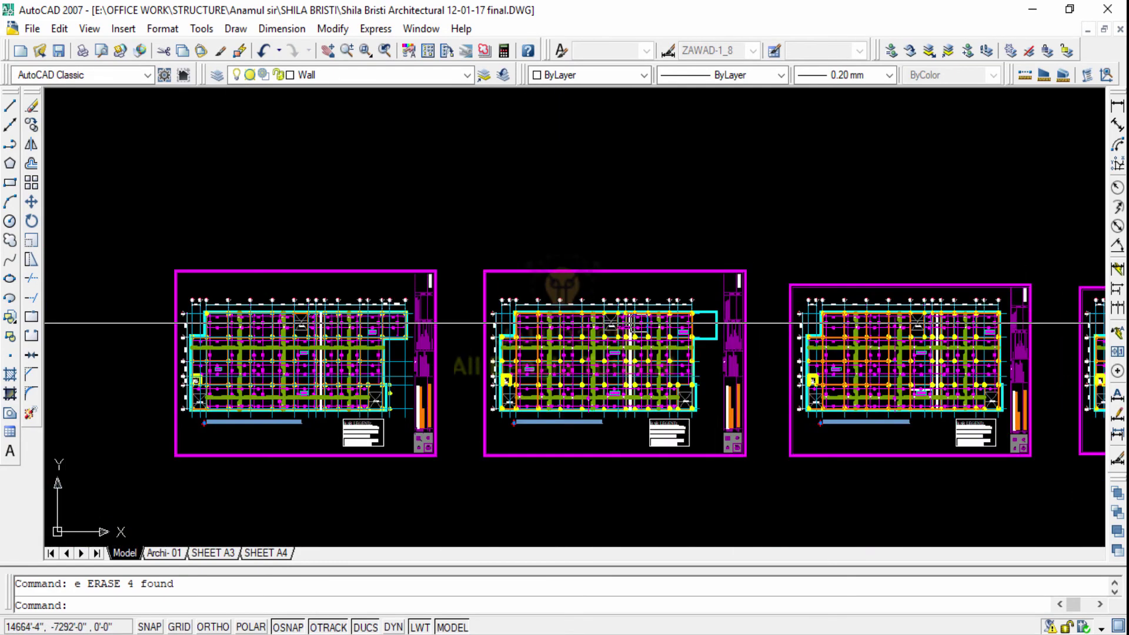
pyautogui.scroll(3, 529, 283)
pyautogui.scroll(-5, 364, 302)
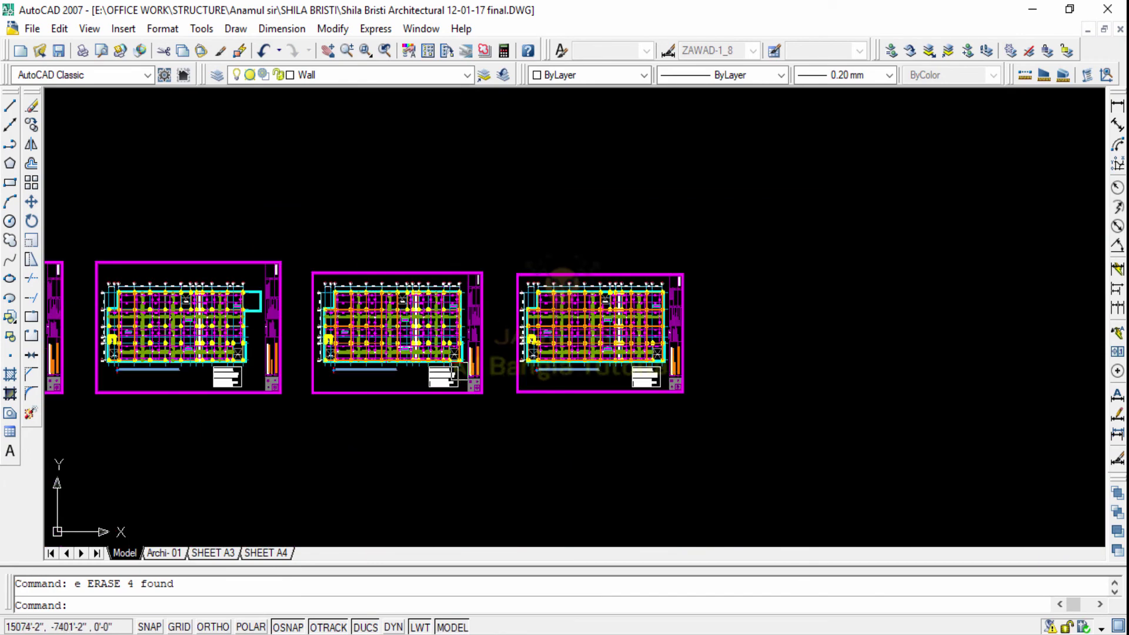
pyautogui.hotkey('ctrl', 'z')
pyautogui.hotkey('ctrl', 'z')
pyautogui.hotkey('ctrl', 'z')
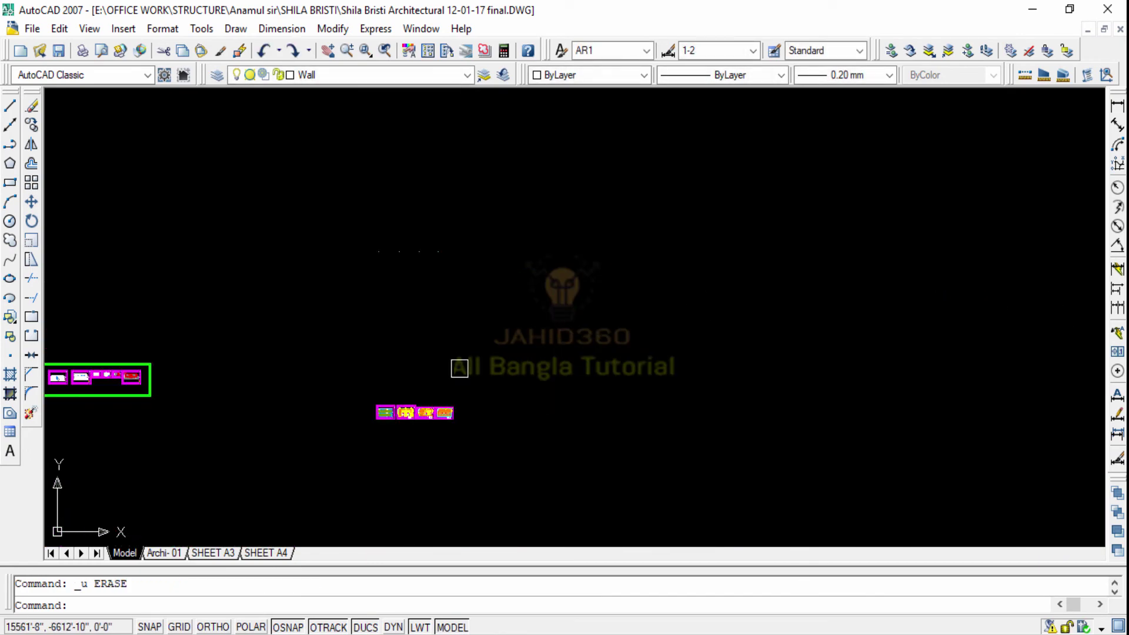
# Undo the paste to remove the structural sheets and switch back to Structural.DWG.
pyautogui.scroll(-2, 460, 368)
pyautogui.hotkey('ctrl', 'z')
pyautogui.hotkey('ctrl', 'z')
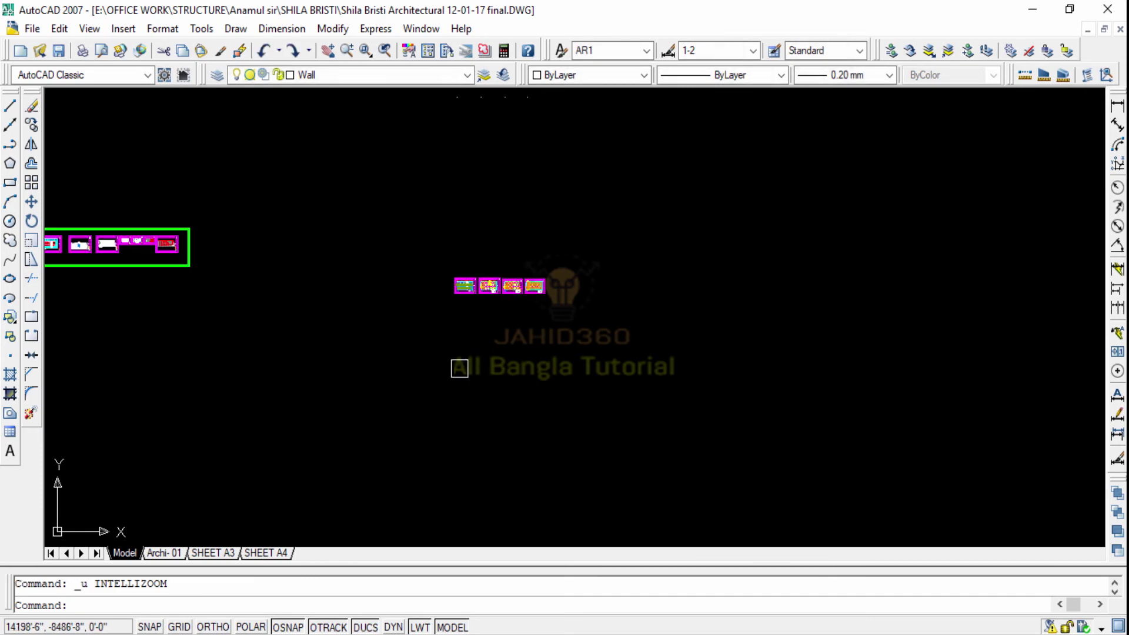
pyautogui.hotkey('ctrl', 'z')
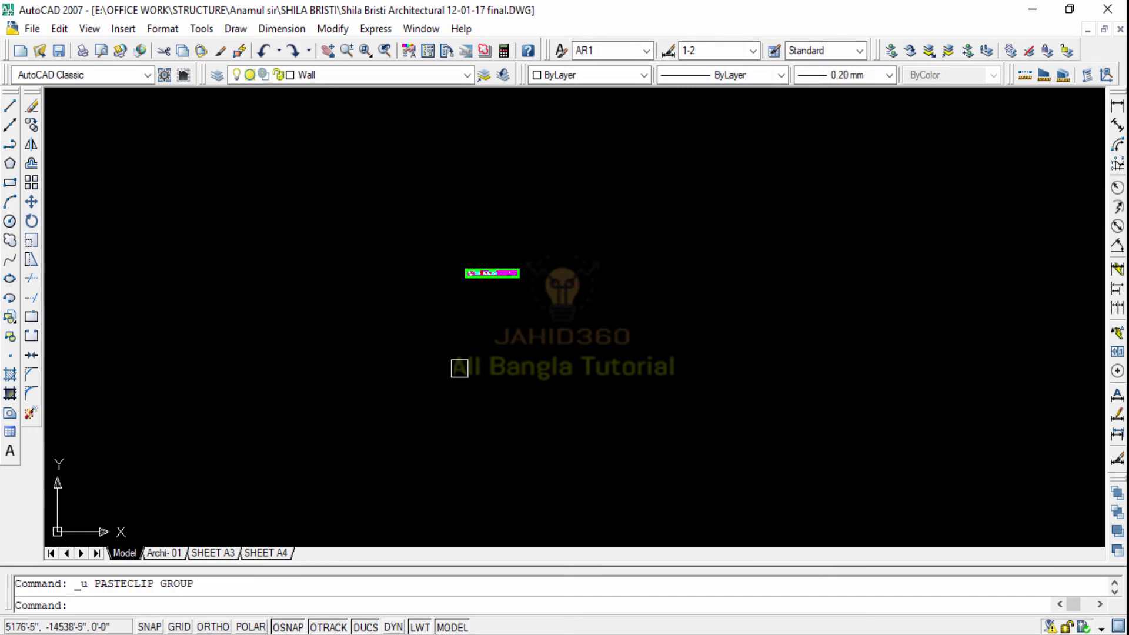
pyautogui.click(405, 29)
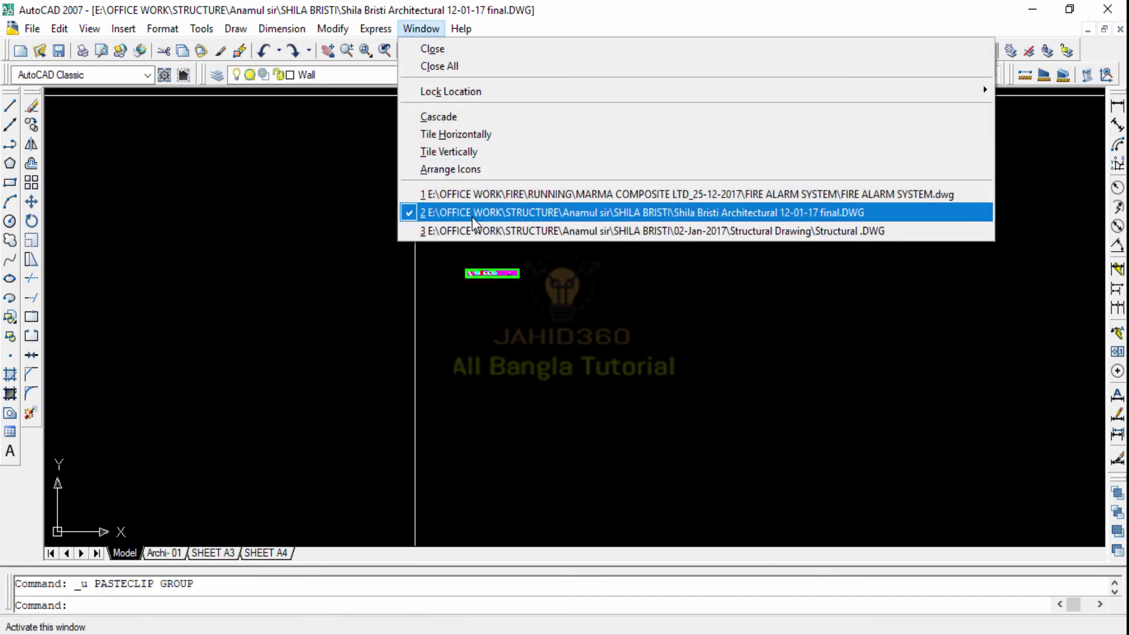
pyautogui.click(472, 234)
# Window-select the four structural plan sheets and run DDA on them.
pyautogui.press('Escape')
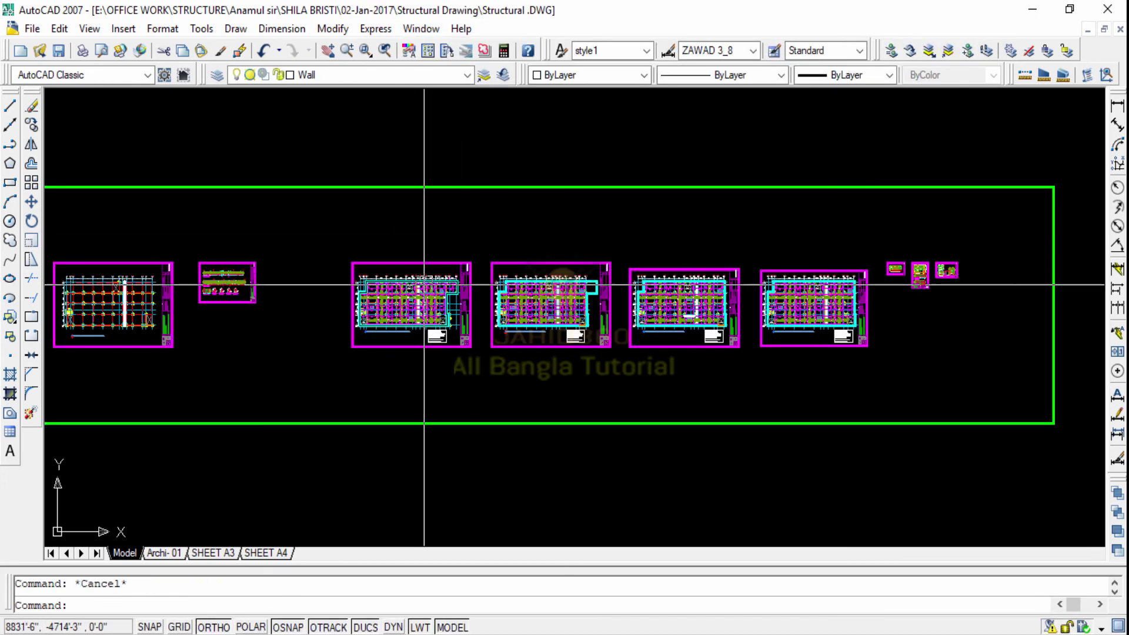
pyautogui.click(322, 227)
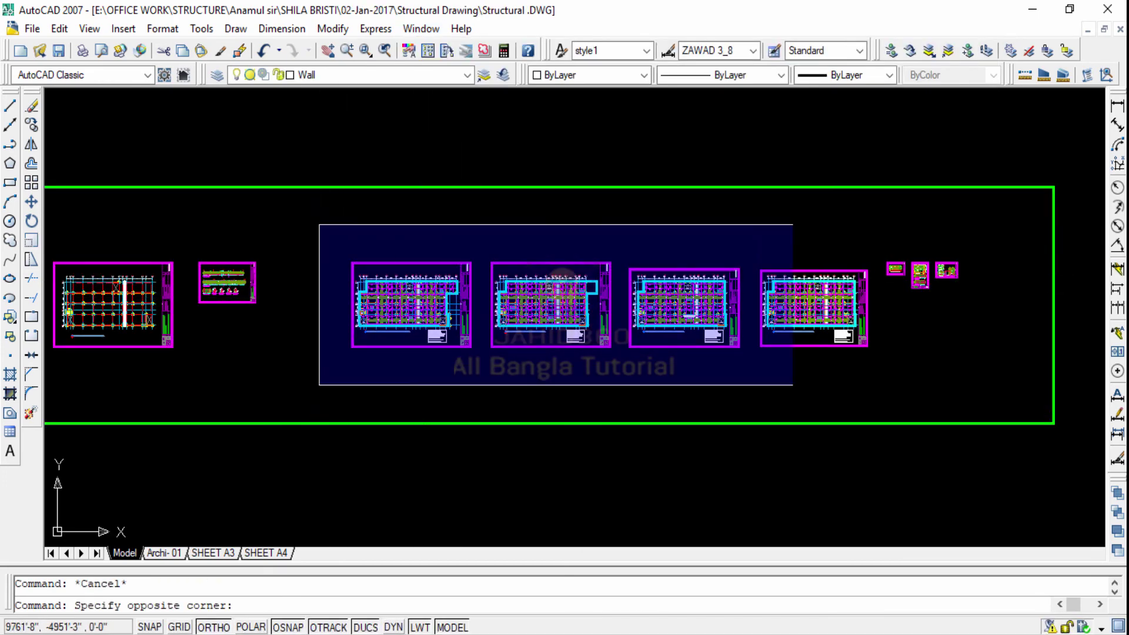
pyautogui.click(875, 385)
pyautogui.scroll(-2, 823, 412)
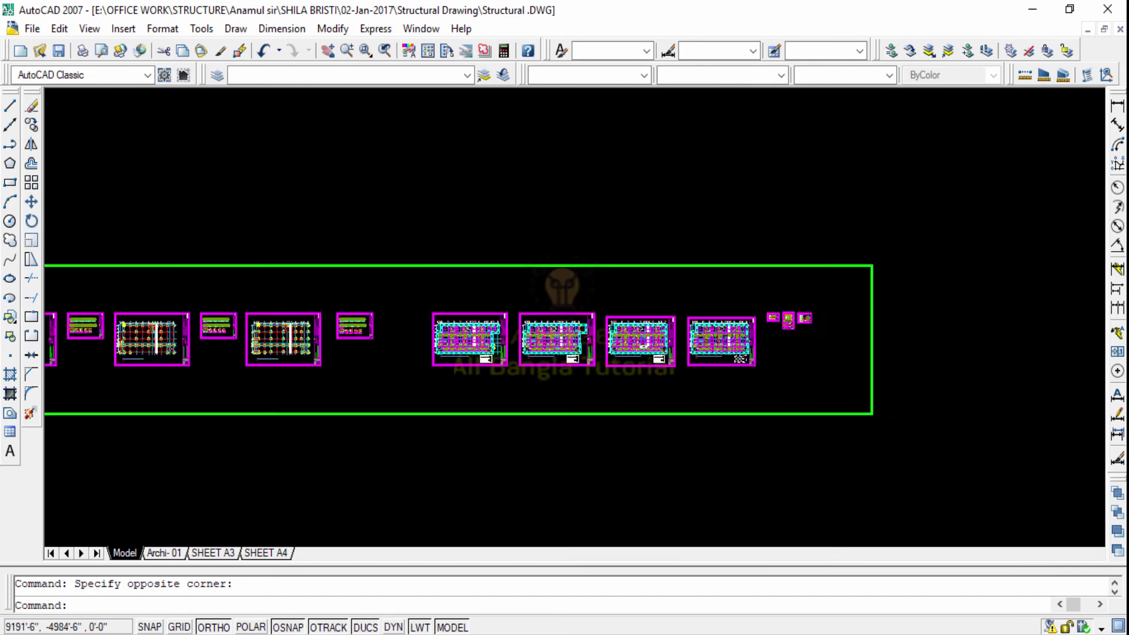
pyautogui.scroll(-3, 529, 500)
pyautogui.scroll(-2, 529, 482)
pyautogui.write('dd')
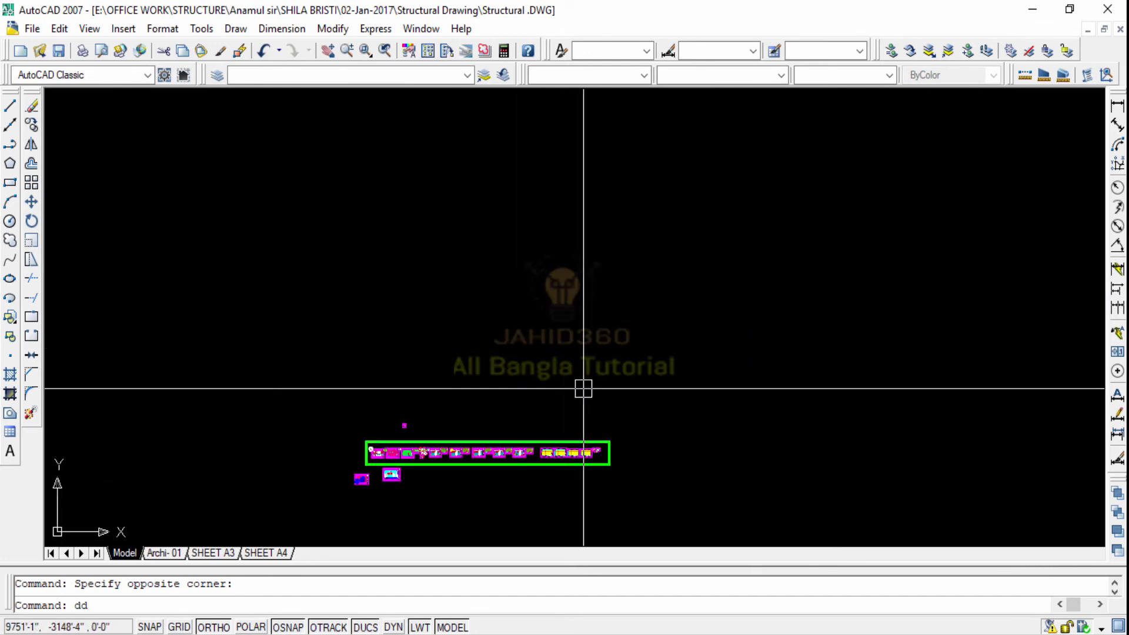
pyautogui.write('a')
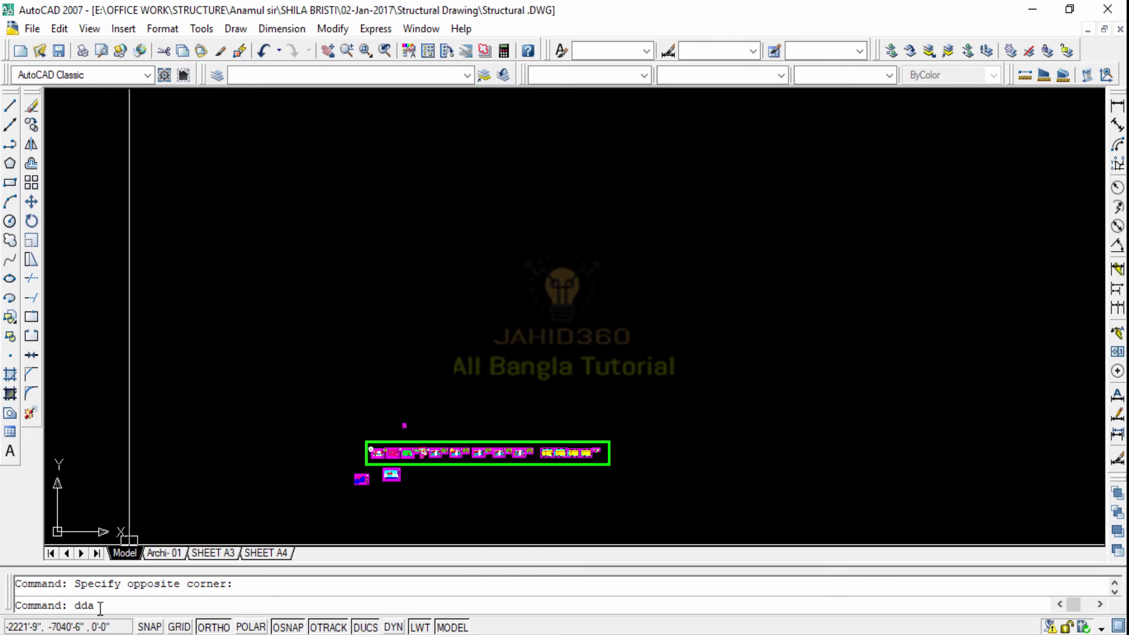
pyautogui.press('Return')
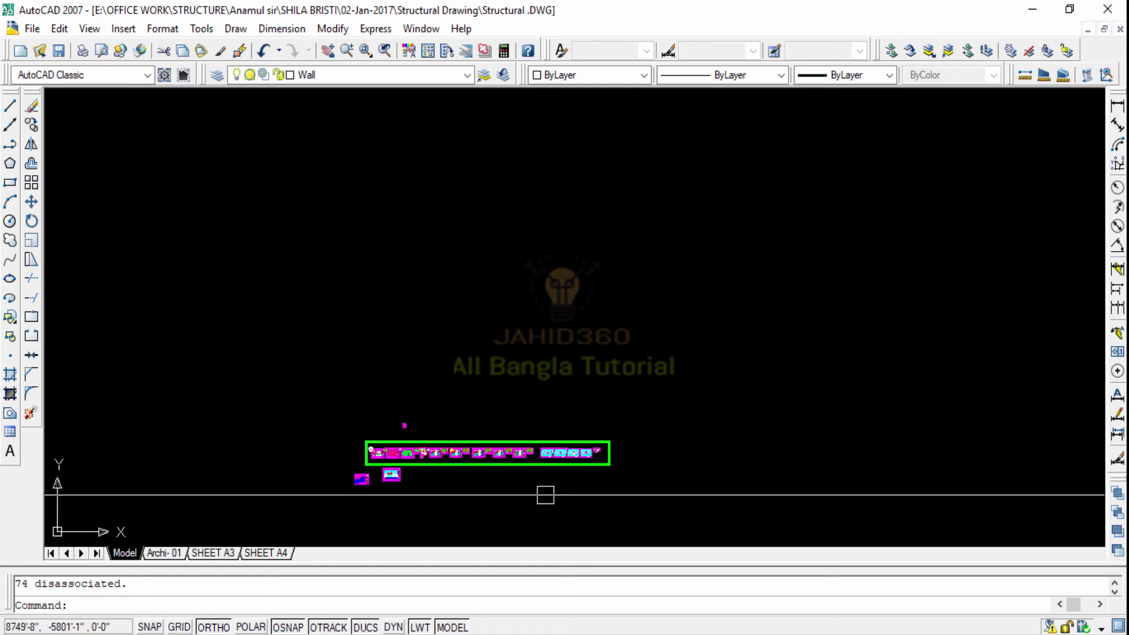
# Rerun DDA on the four sheets (0 disassociated) and reselect them for copying.
pyautogui.press('Escape')
pyautogui.write('dda')
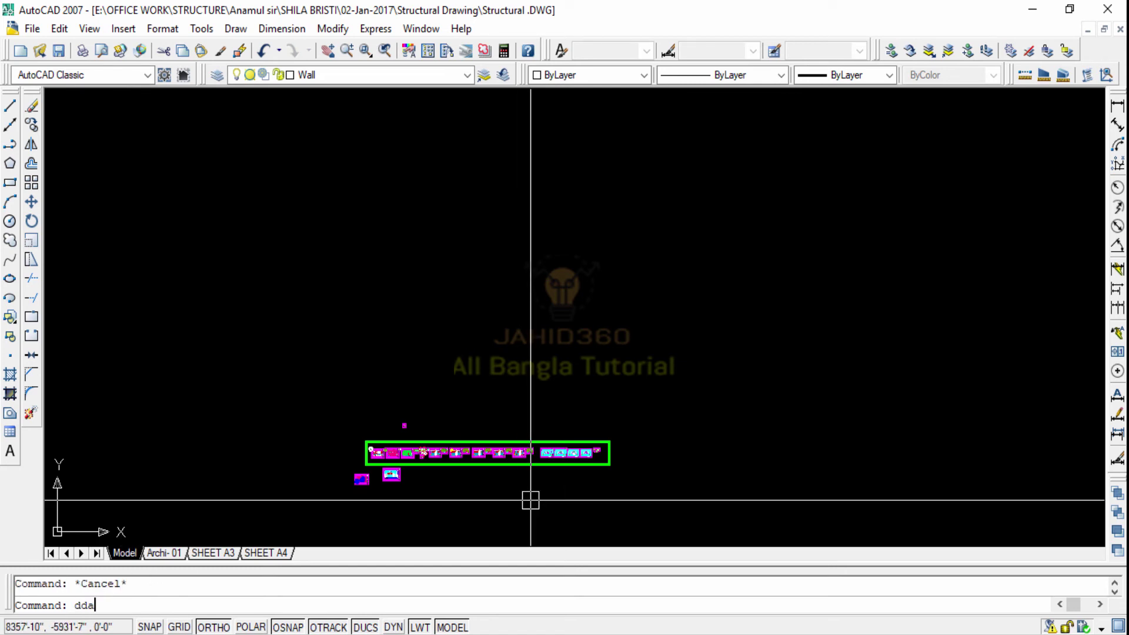
pyautogui.press('Return')
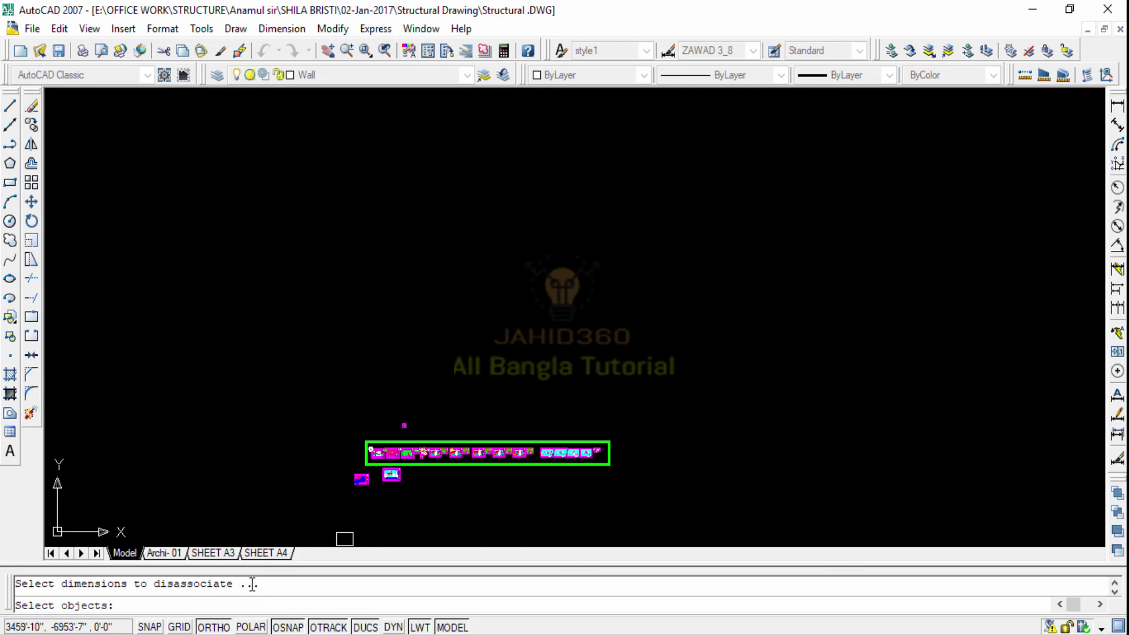
pyautogui.scroll(3, 552, 496)
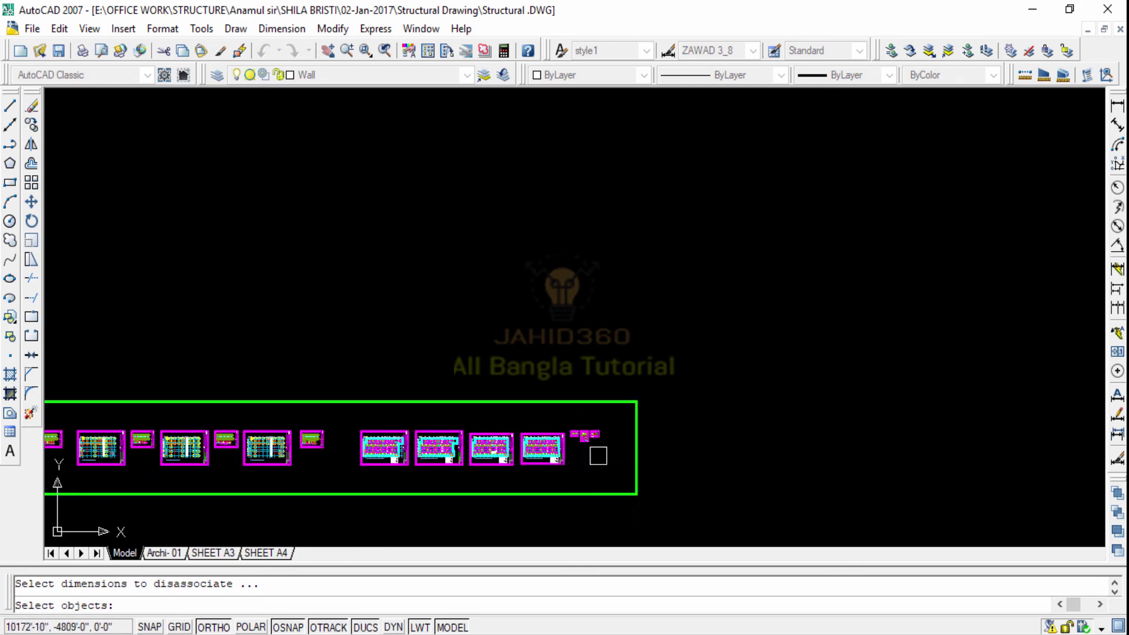
pyautogui.scroll(2, 411, 411)
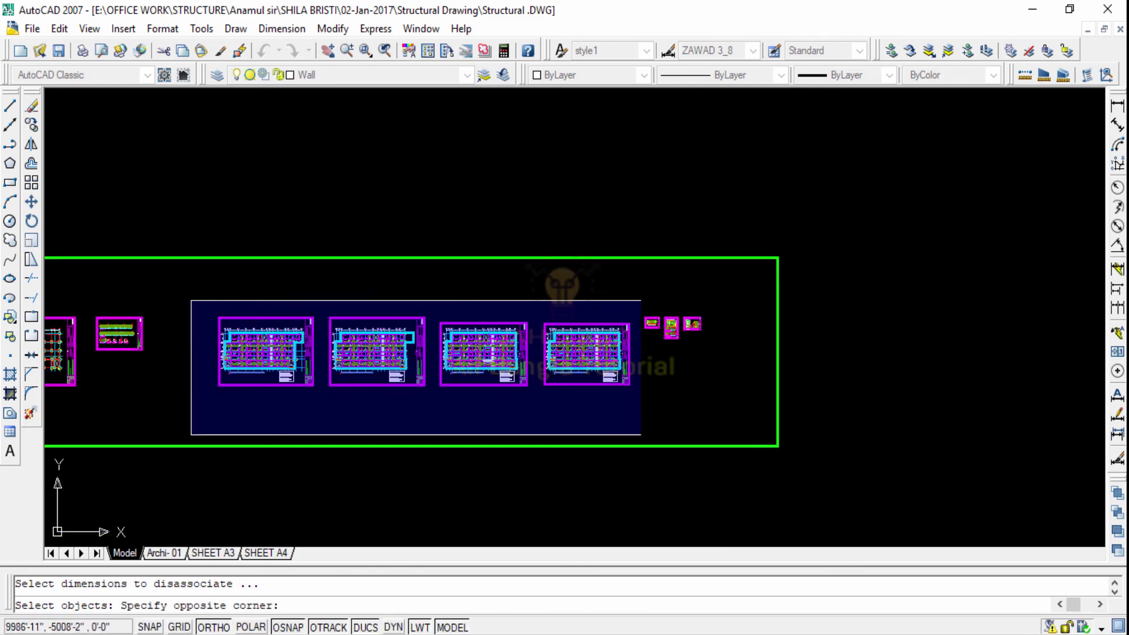
pyautogui.click(642, 432)
pyautogui.press('Return')
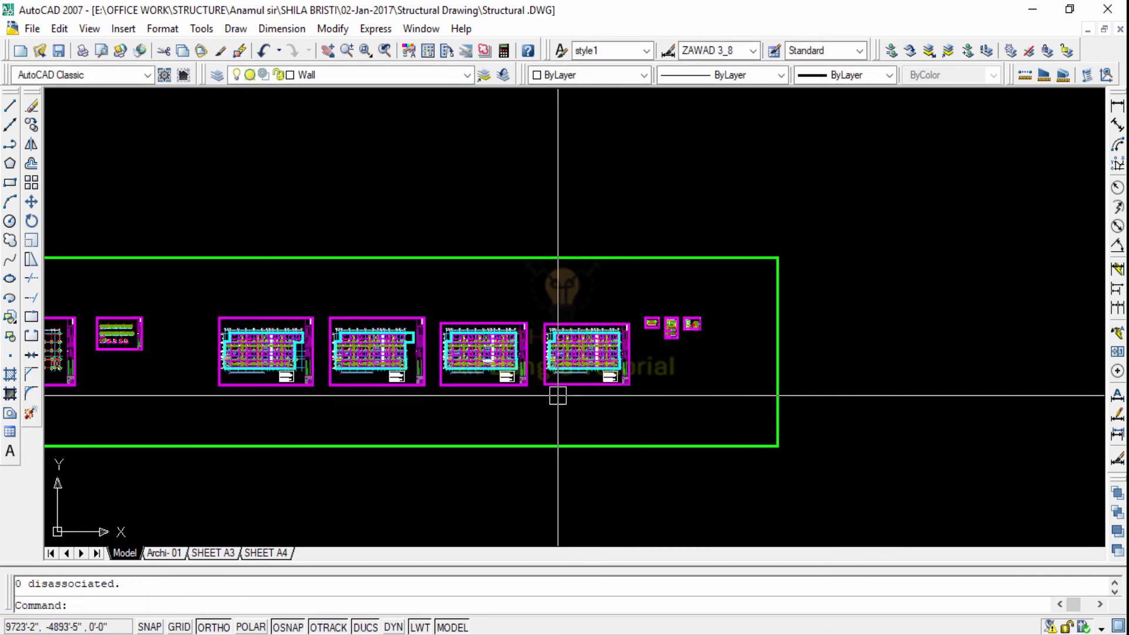
pyautogui.press('Escape')
pyautogui.click(210, 285)
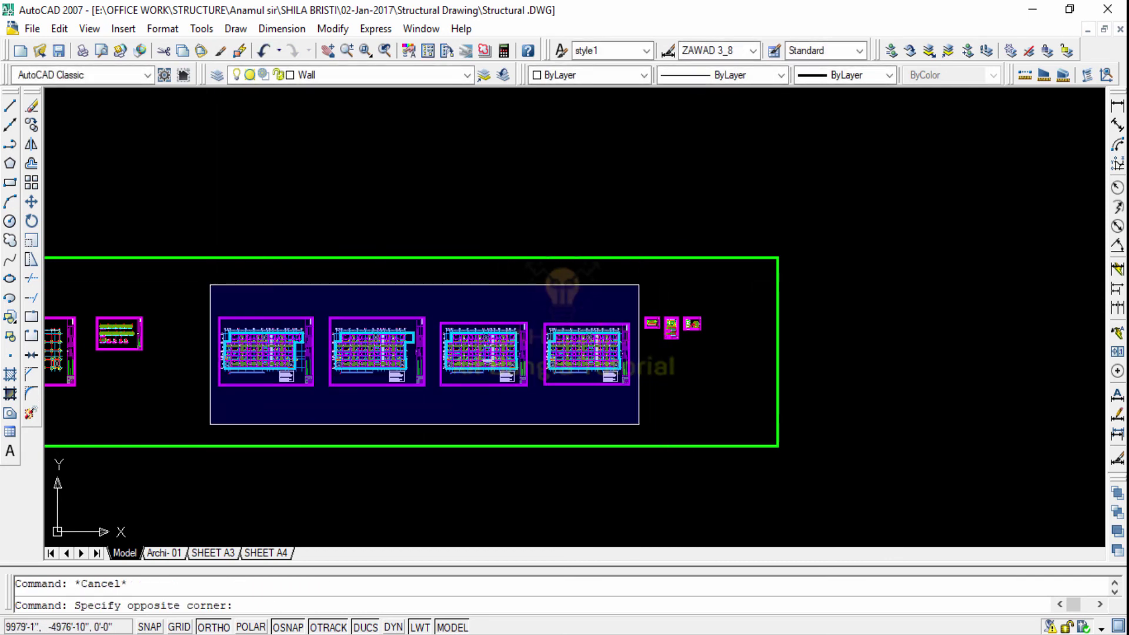
pyautogui.click(639, 424)
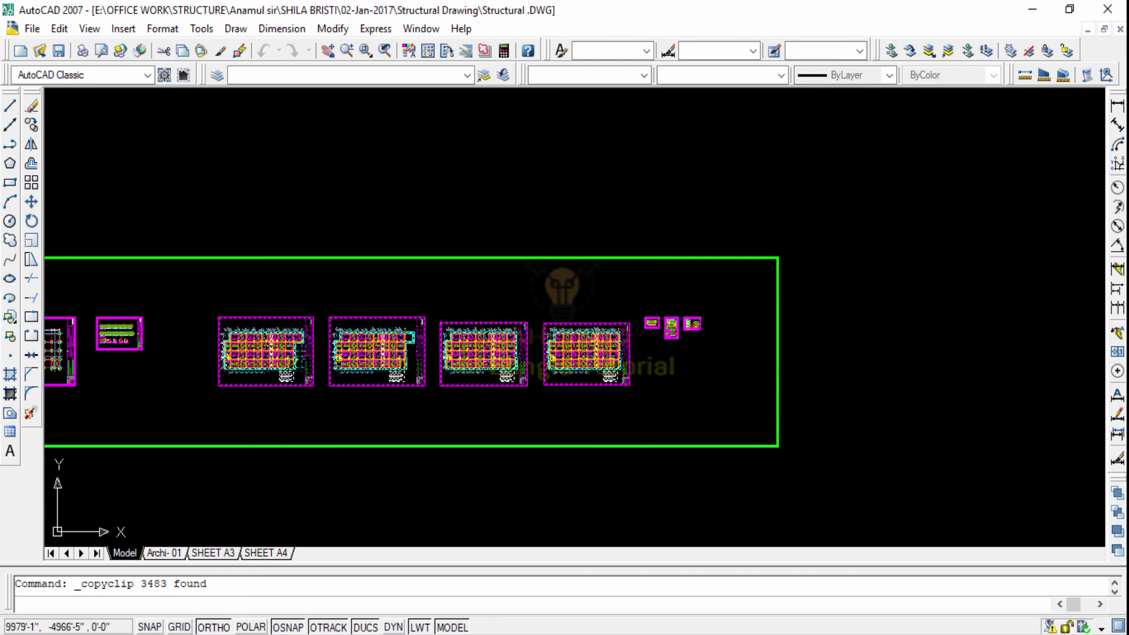
# Paste the four copied structural sheets into the architectural drawing and place them.
pyautogui.hotkey('ctrl', 'Tab')
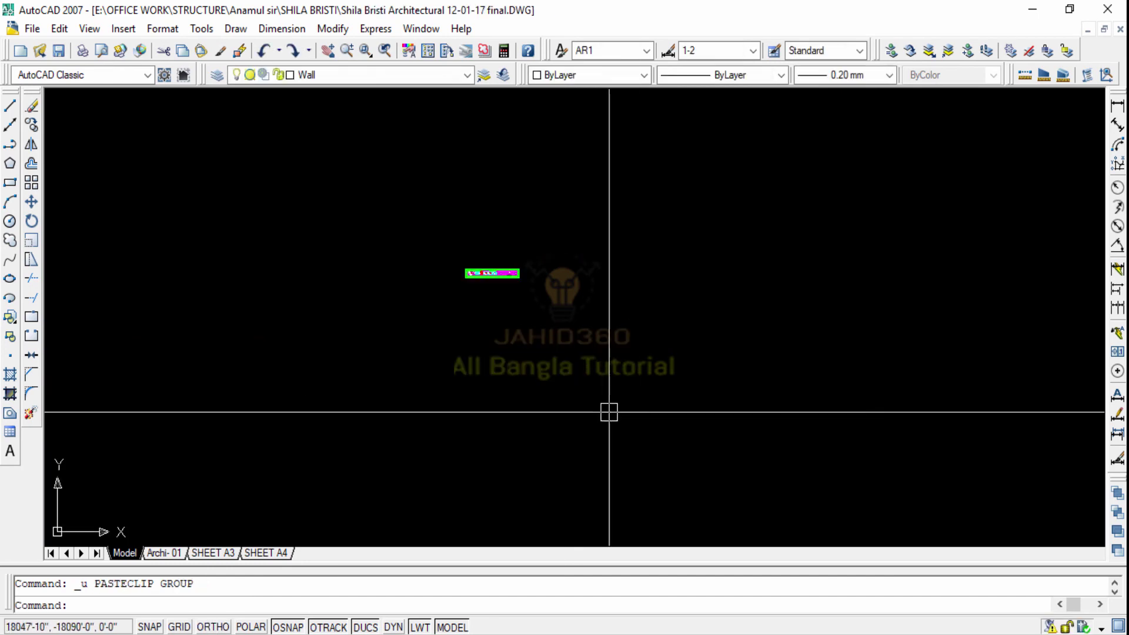
pyautogui.hotkey('ctrl', 'v')
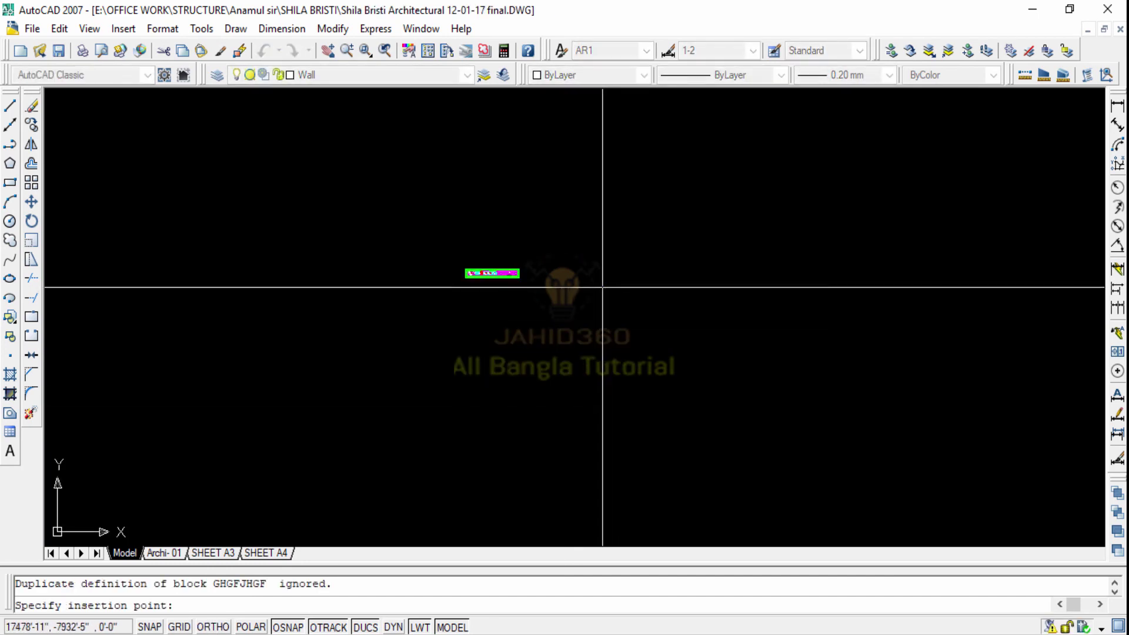
pyautogui.click(639, 297)
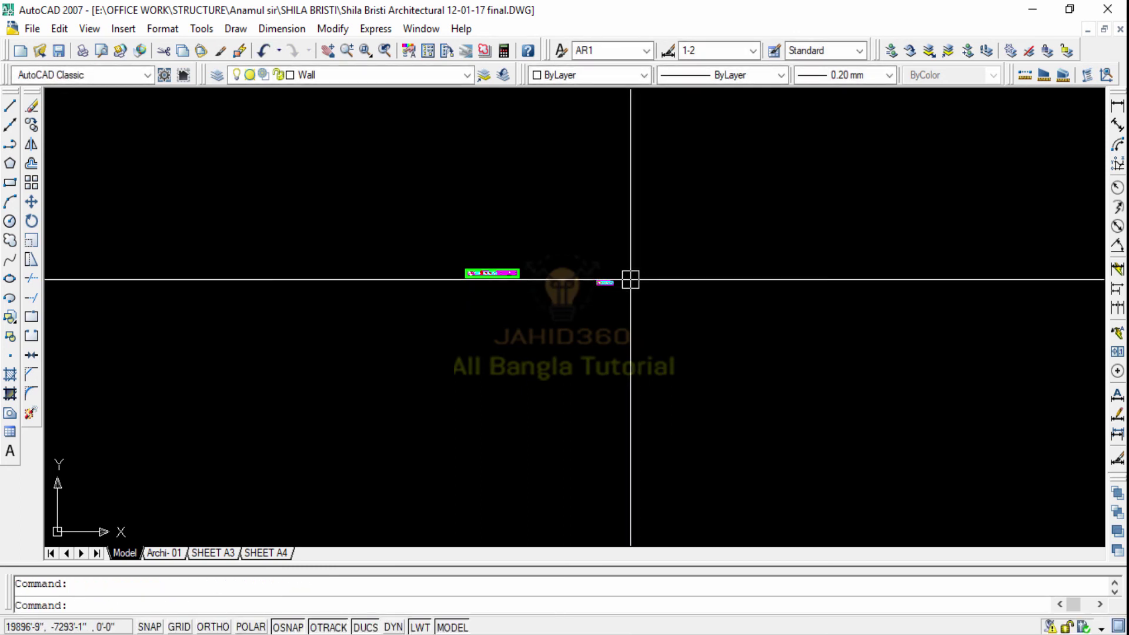
# Zoom in and select the four pasted structural sheets.
pyautogui.moveTo(642, 221); pyautogui.dragTo(582, 270, button='middle')
pyautogui.scroll(2, 585, 302)
pyautogui.scroll(2, 542, 340)
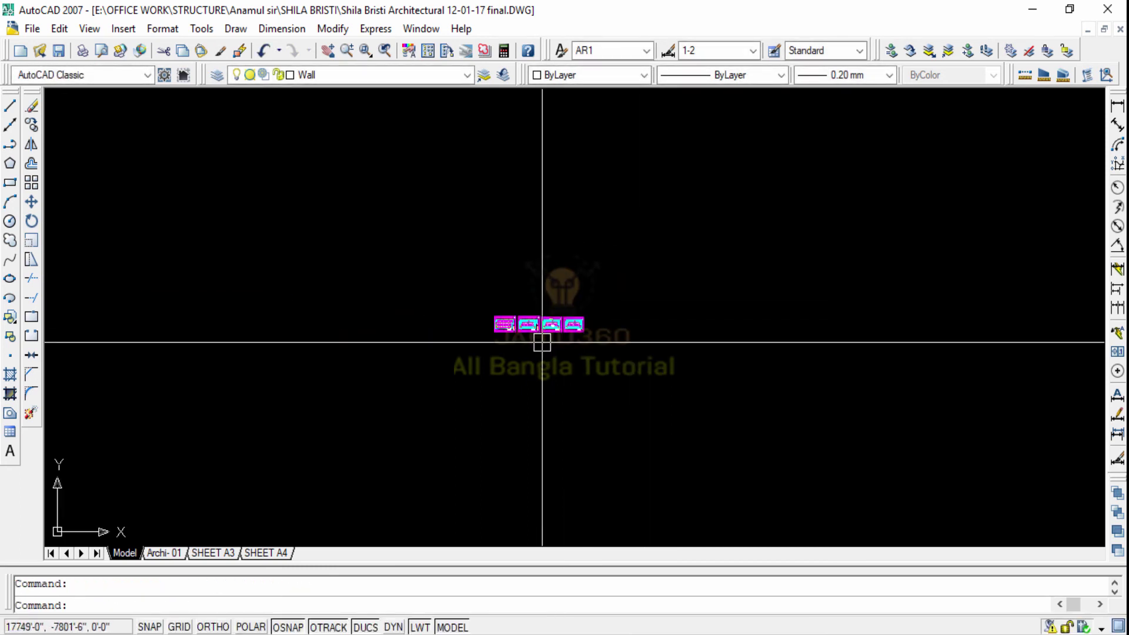
pyautogui.scroll(2, 588, 353)
pyautogui.click(692, 389)
pyautogui.scroll(-2, 512, 323)
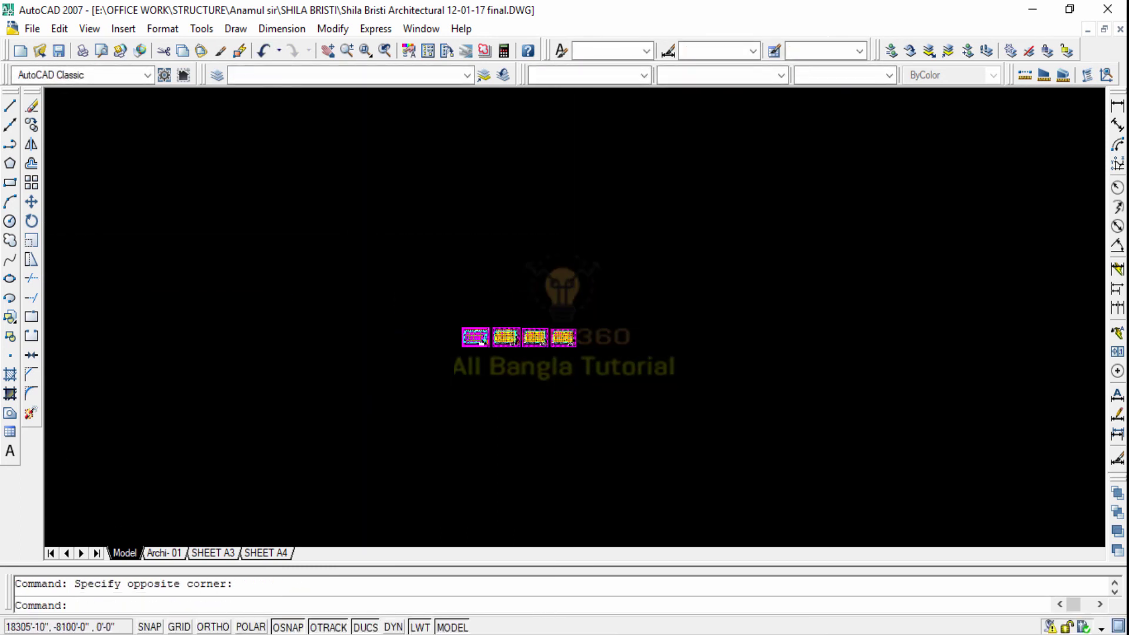
pyautogui.scroll(-4, 616, 339)
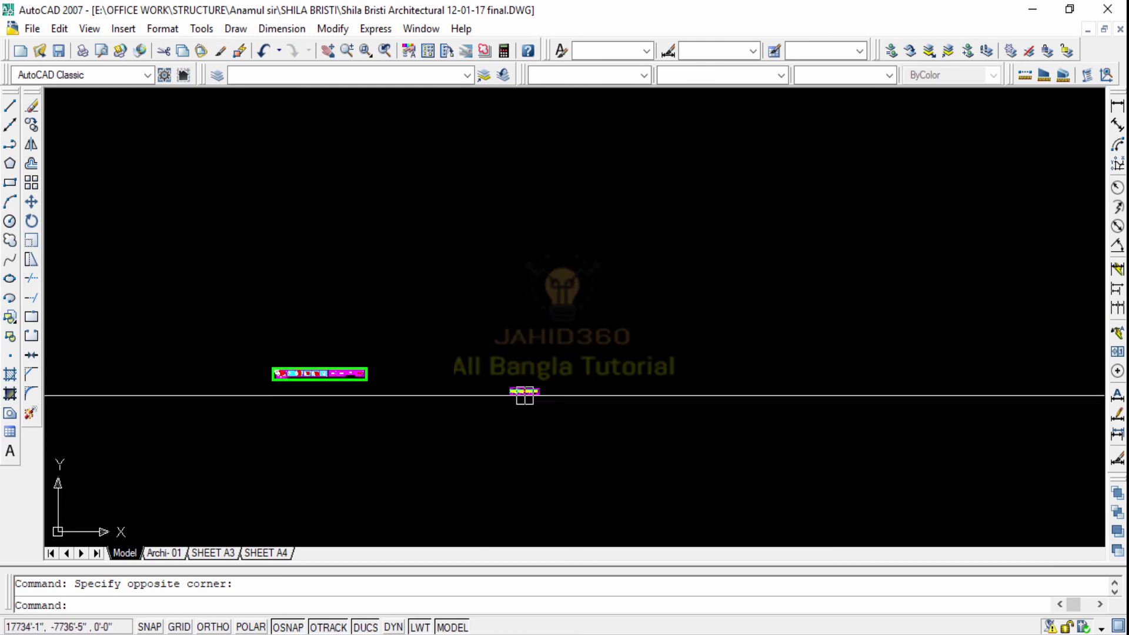
# Zoom and pan across the pasted sheets to inspect the second sheet.
pyautogui.scroll(3, 530, 398)
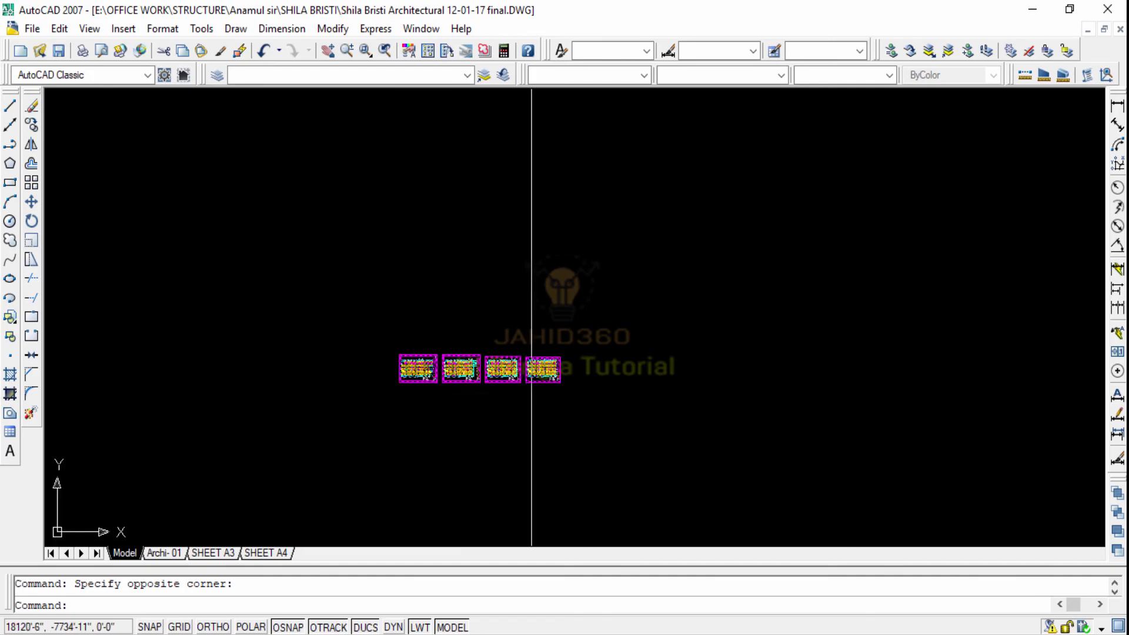
pyautogui.scroll(3, 468, 399)
pyautogui.scroll(4, 418, 353)
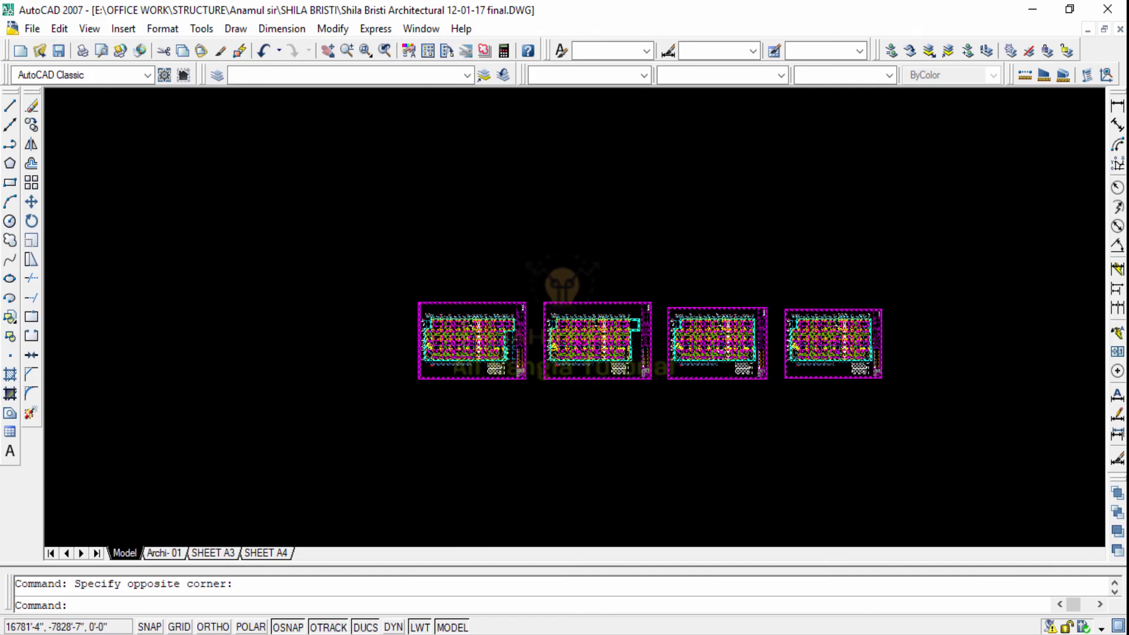
pyautogui.scroll(2, 417, 354)
pyautogui.scroll(4, 417, 353)
pyautogui.scroll(2, 418, 354)
pyautogui.scroll(2, 440, 211)
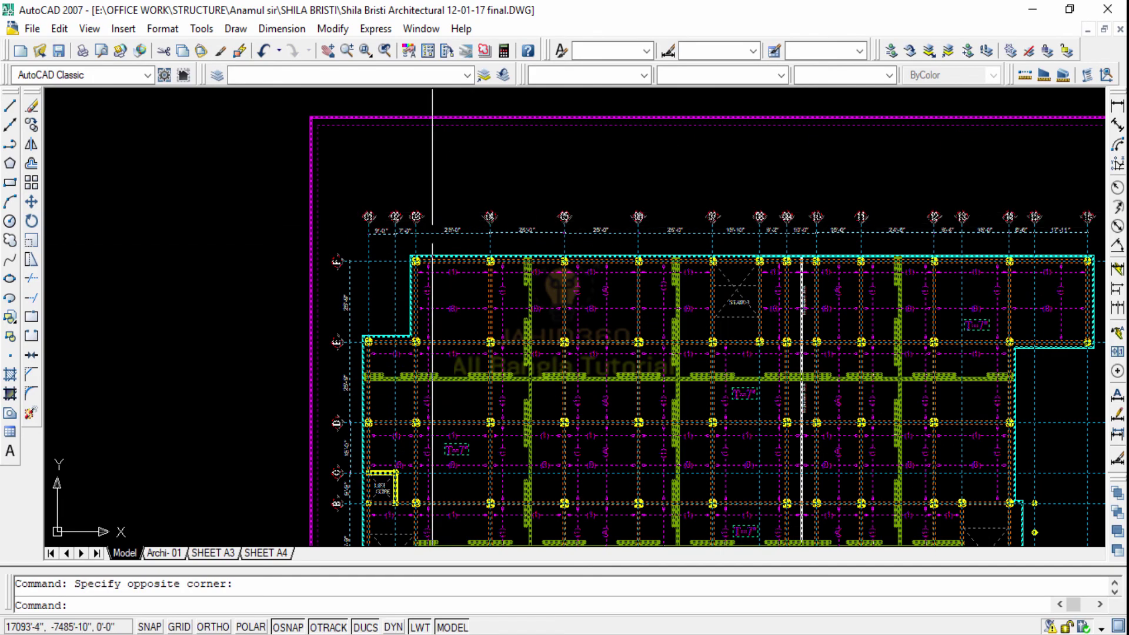
pyautogui.moveTo(440, 216); pyautogui.dragTo(265, 188, button='middle')
pyautogui.scroll(-3, 259, 223)
pyautogui.scroll(-2, 312, 240)
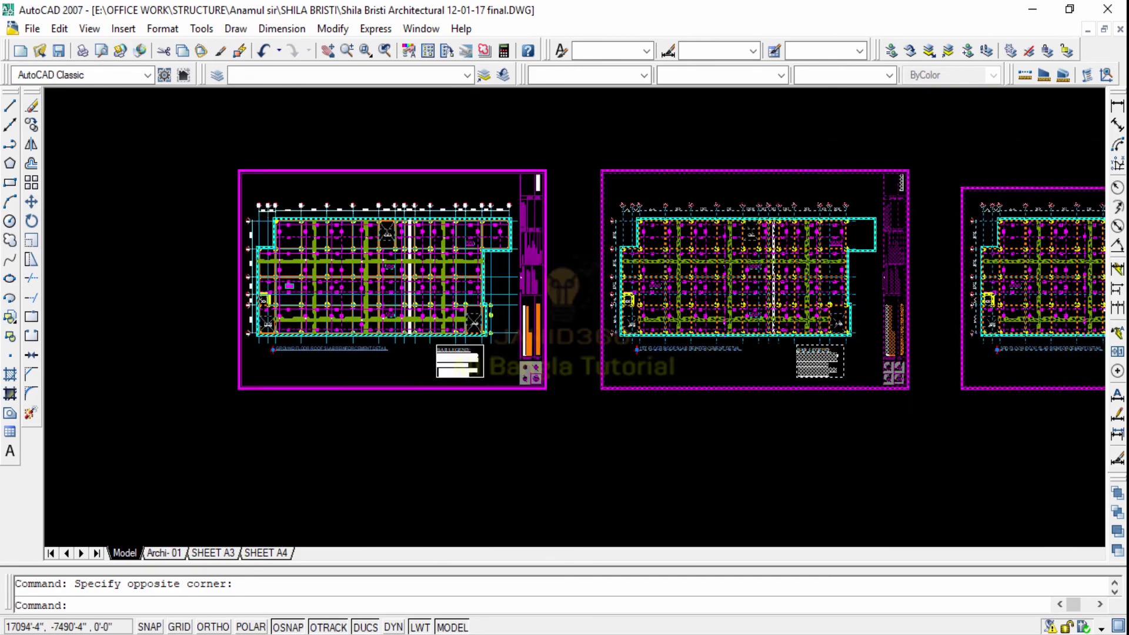
pyautogui.scroll(-2, 312, 240)
pyautogui.scroll(-2, 312, 240)
pyautogui.scroll(-2, 312, 240)
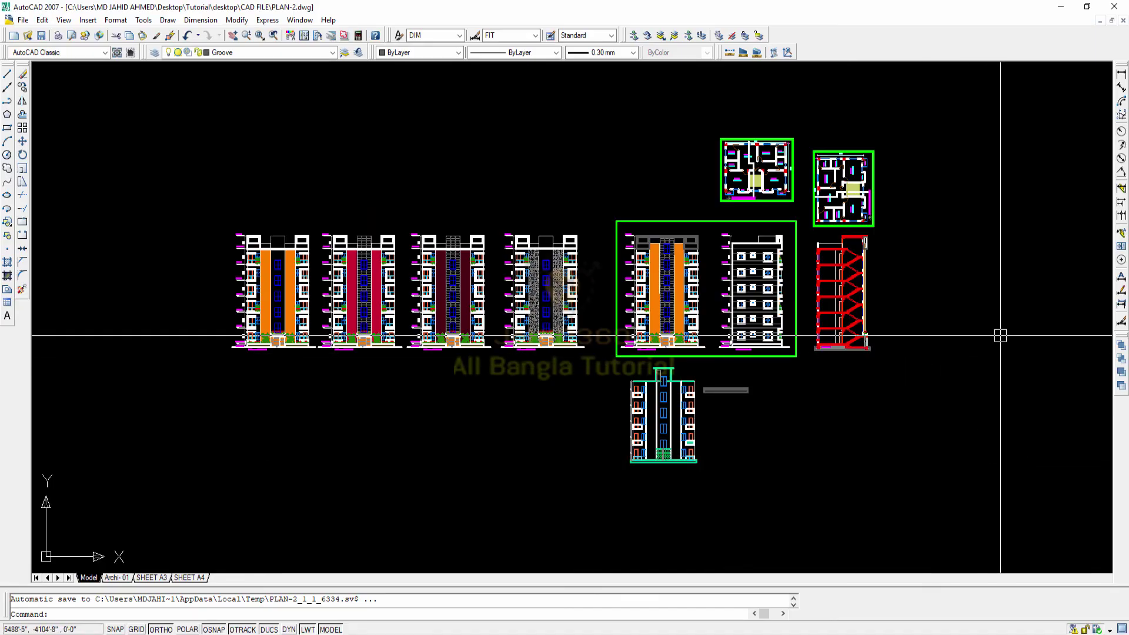
# Window-select all the PLAN-2 elevations and plans, then clear the selection.
pyautogui.moveTo(904, 370); pyautogui.dragTo(900, 369, button='middle')
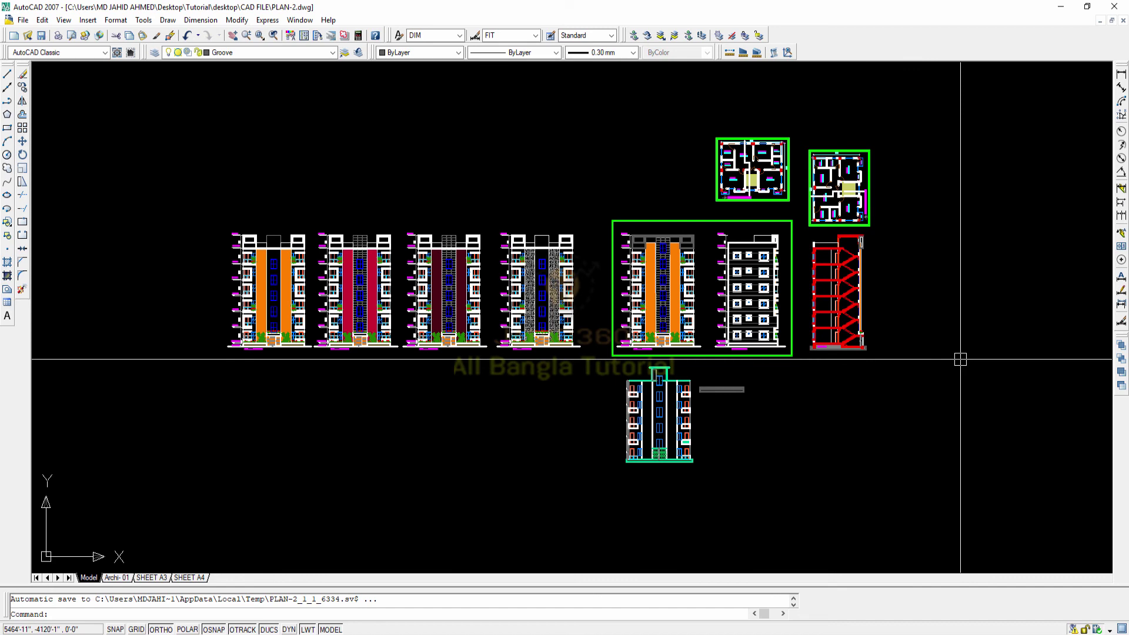
pyautogui.click(969, 368)
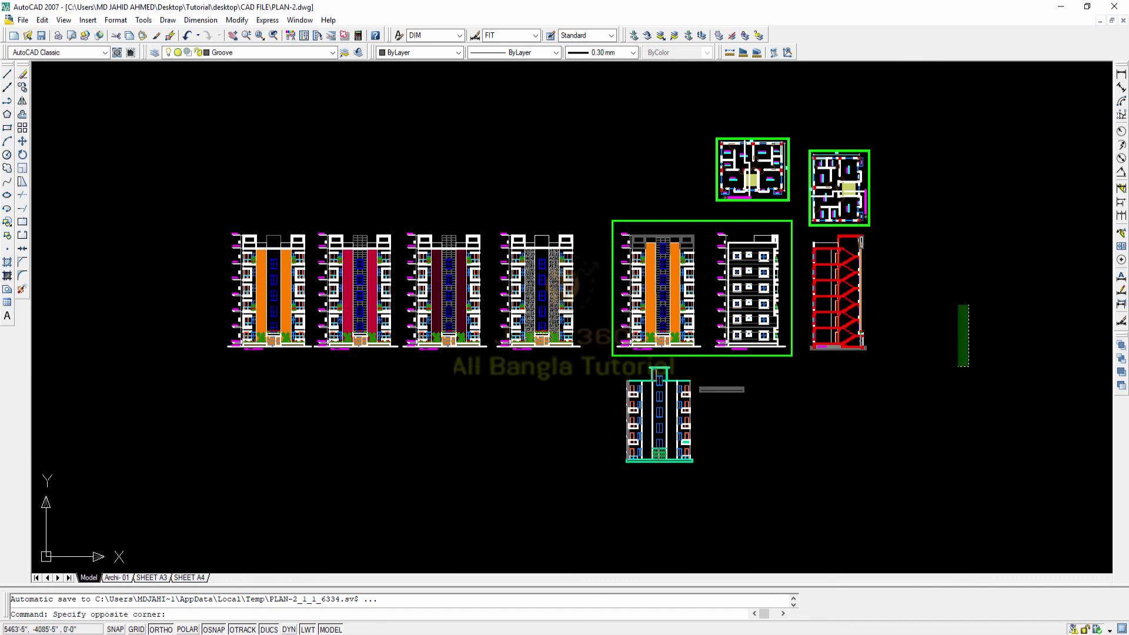
pyautogui.click(54, 97)
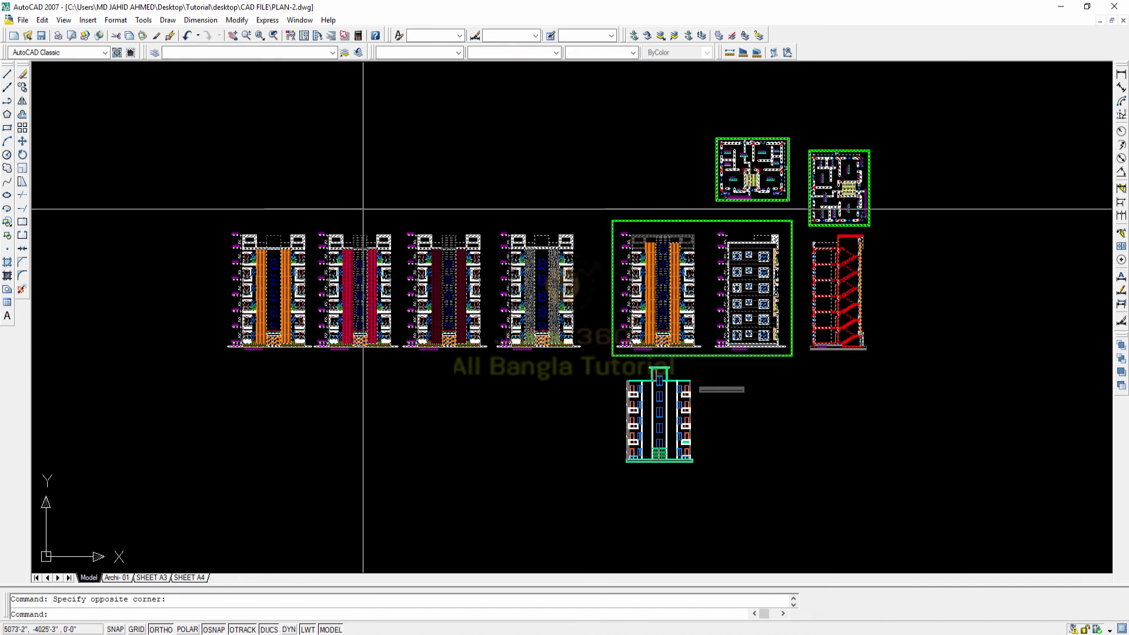
pyautogui.press('Escape')
pyautogui.scroll(3, 317, 236)
pyautogui.scroll(5, 328, 262)
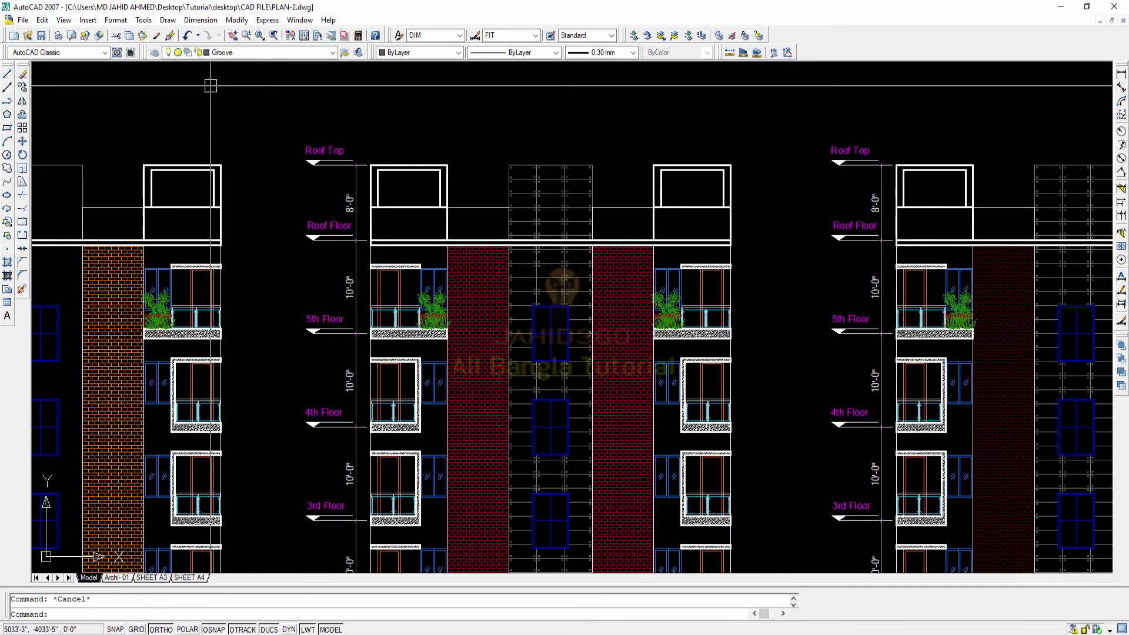
pyautogui.scroll(3, 356, 186)
# Stretch the 8'-0" roof dimension's end grip out to the far right.
pyautogui.click(357, 181)
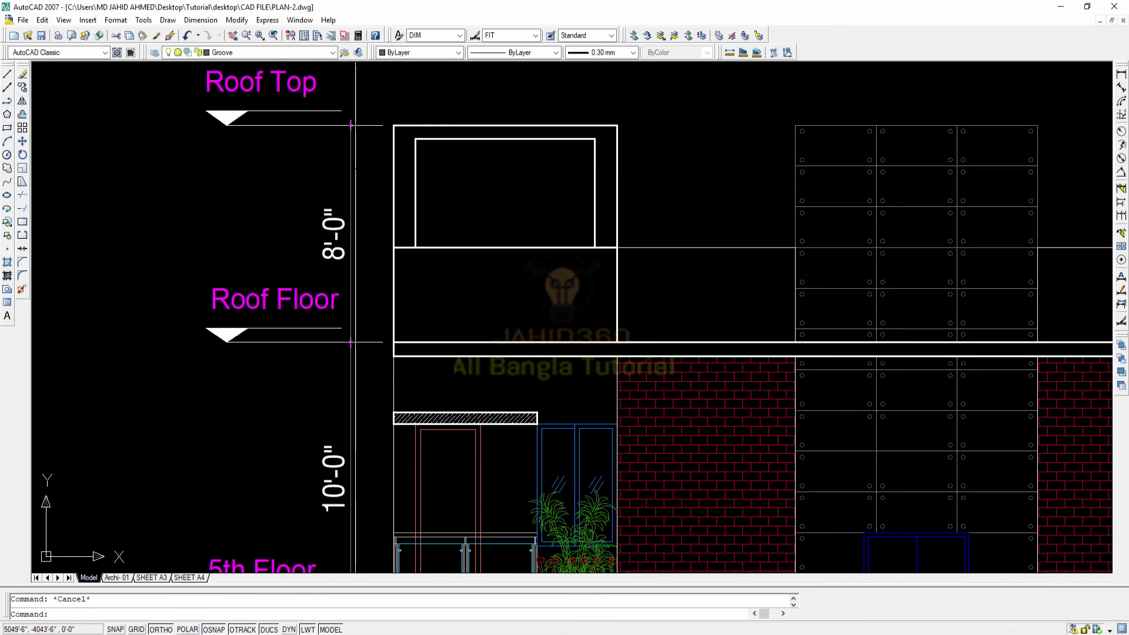
pyautogui.scroll(3, 356, 176)
pyautogui.scroll(3, 359, 128)
pyautogui.click(358, 128)
pyautogui.scroll(-5, 359, 128)
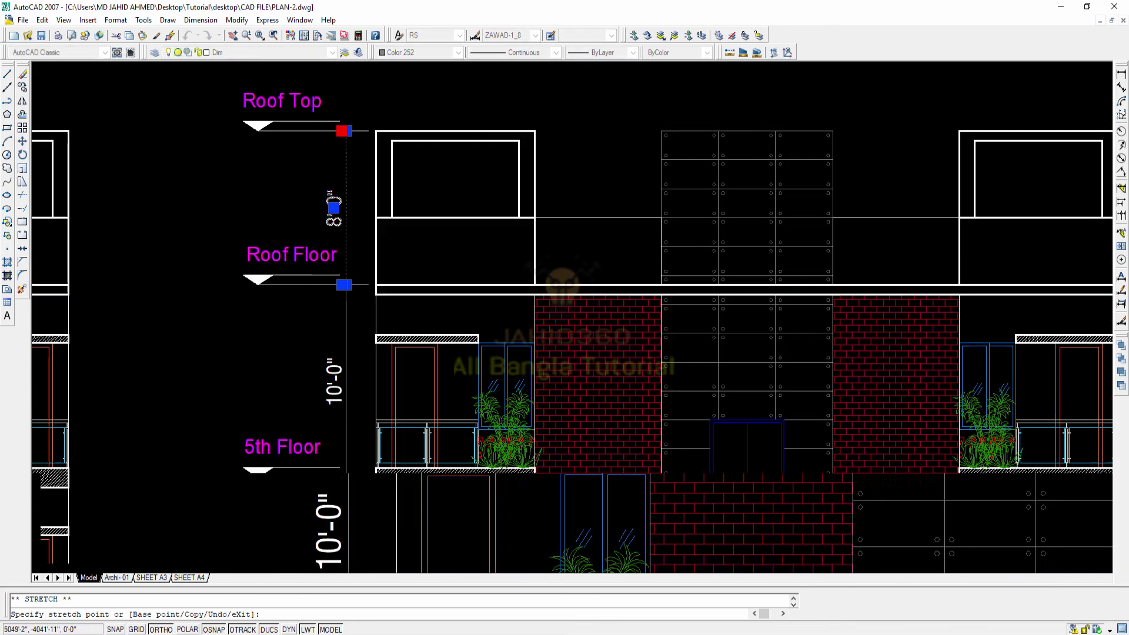
pyautogui.scroll(-4, 353, 129)
pyautogui.scroll(-3, 352, 129)
pyautogui.click(812, 214)
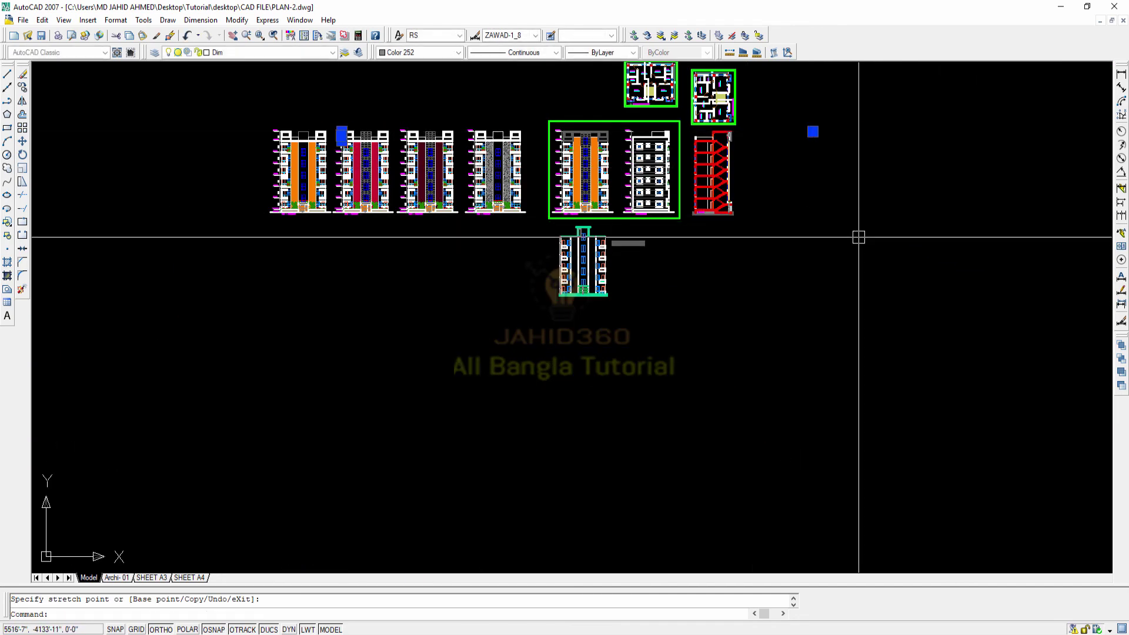
pyautogui.press('Escape')
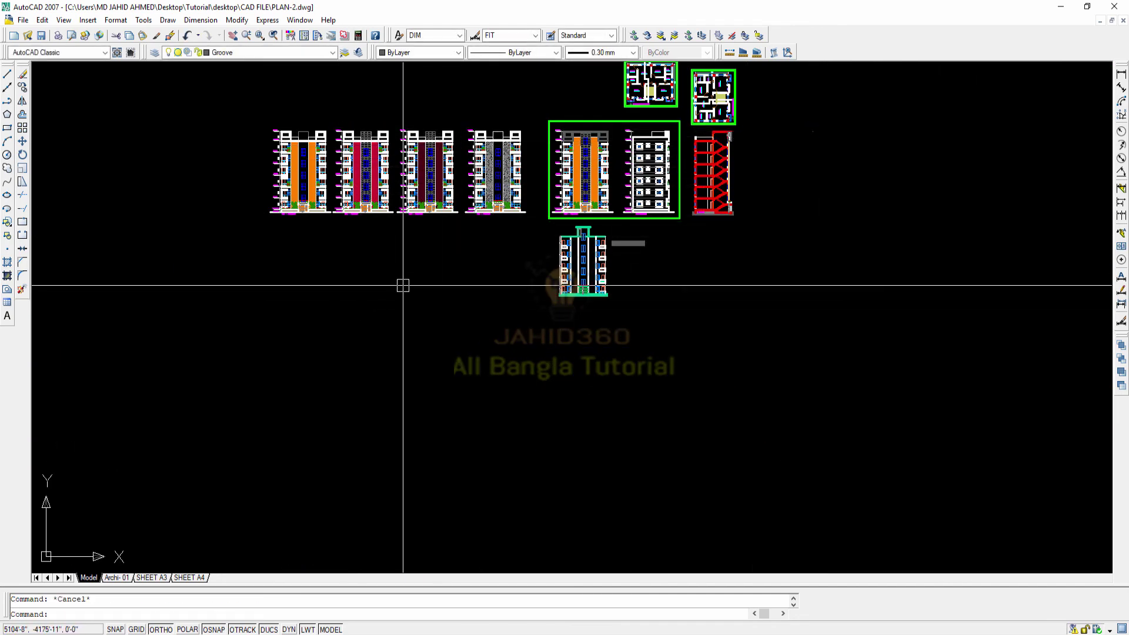
# Window-select the second elevation, then the first three elevations, and clear the selection.
pyautogui.click(403, 282)
pyautogui.click(340, 118)
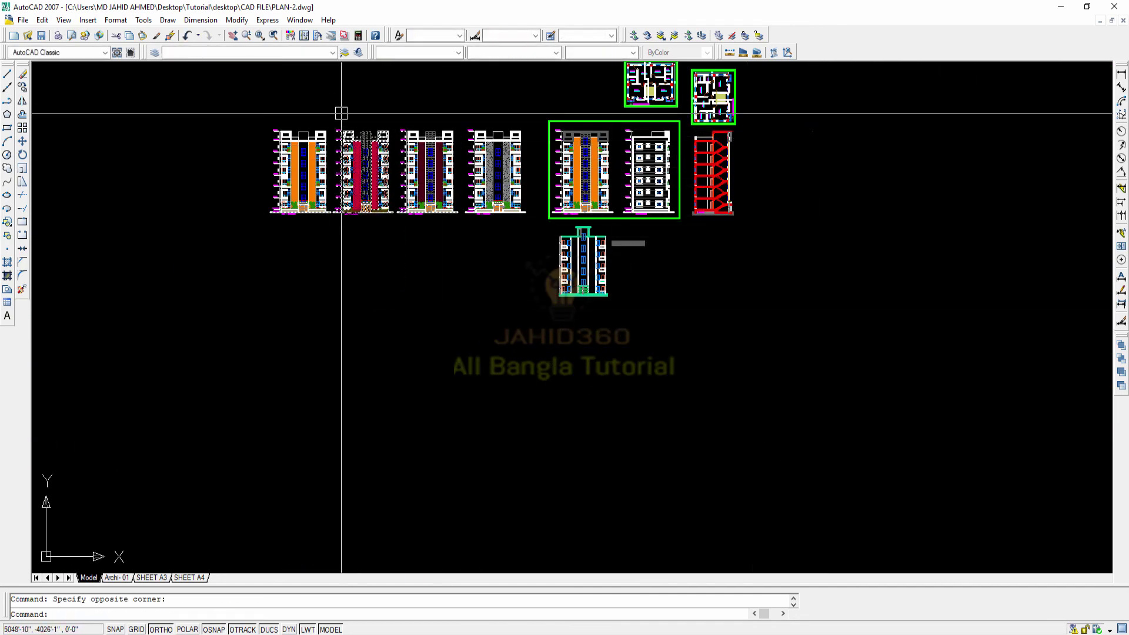
pyautogui.click(456, 302)
pyautogui.click(245, 103)
pyautogui.press('Escape')
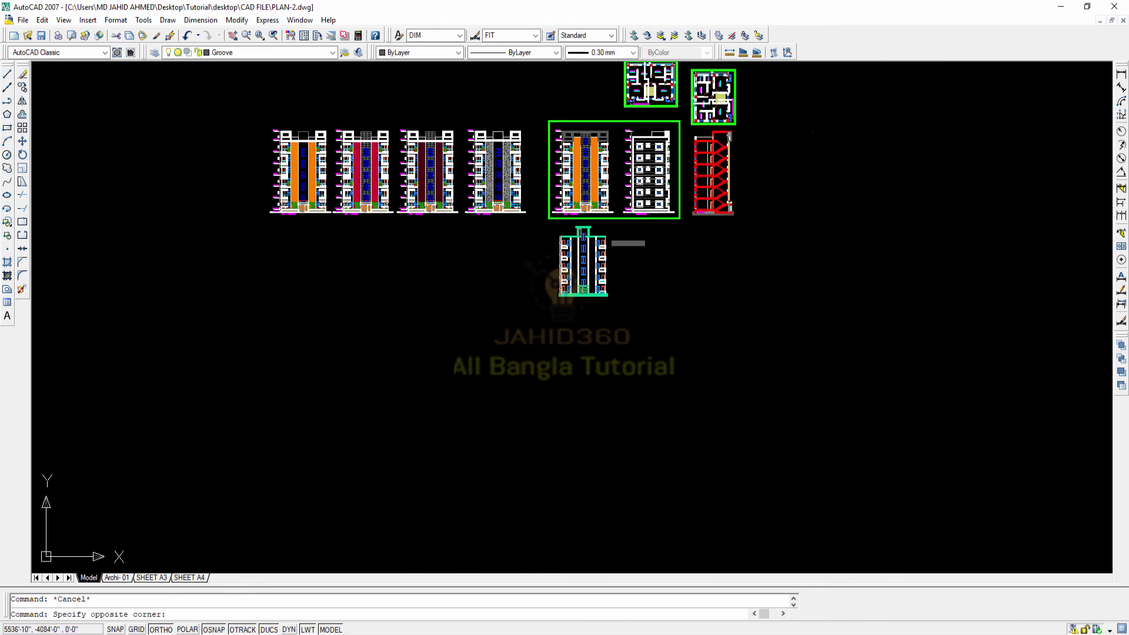
# Select the stretched dimension and pan across the elevations to its end.
pyautogui.click(882, 182)
pyautogui.click(798, 109)
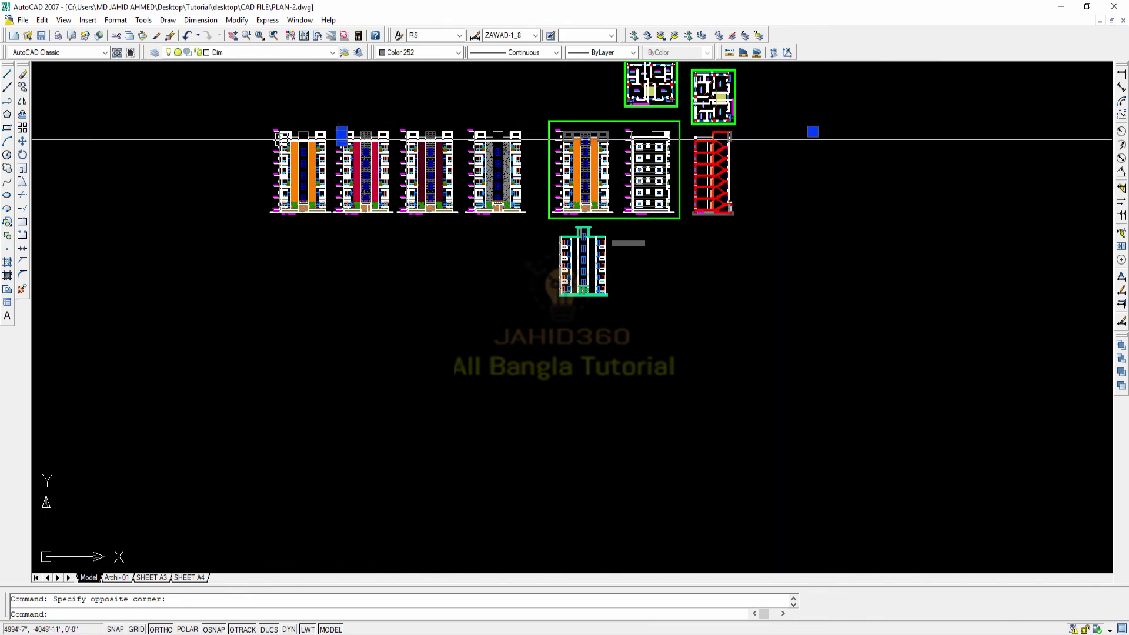
pyautogui.scroll(7, 329, 139)
pyautogui.scroll(3, 456, 129)
pyautogui.moveTo(456, 143); pyautogui.dragTo(263, 206, button='middle')
pyautogui.scroll(-8, 361, 263)
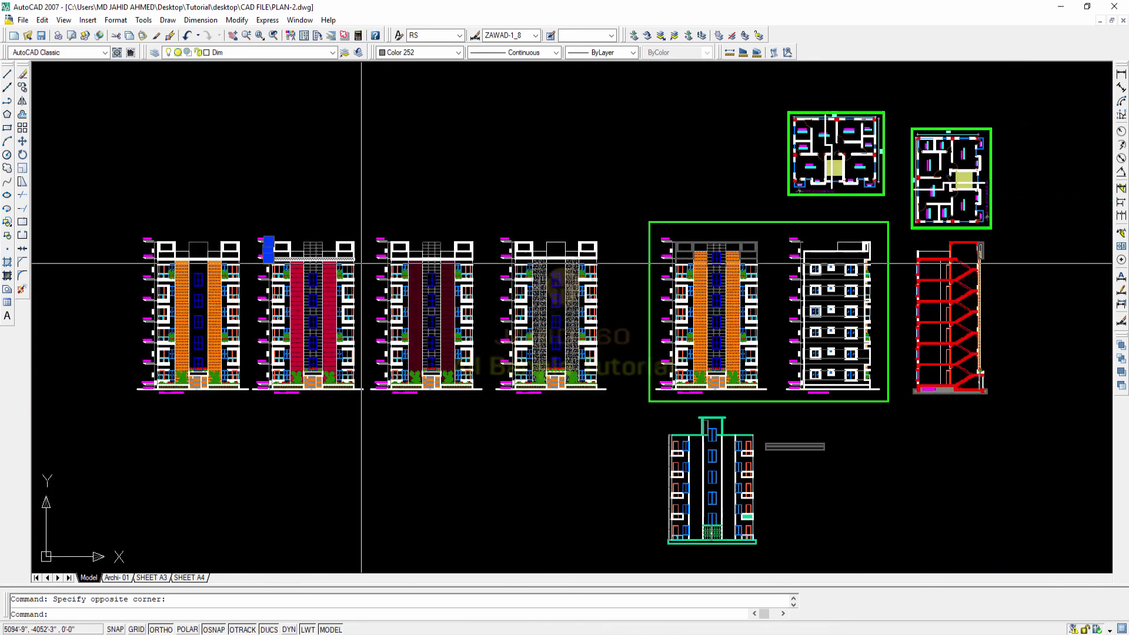
pyautogui.scroll(-2, 923, 265)
# Move the dimension's far-right grip onto the Roof Top level line and deselect.
pyautogui.click(913, 269)
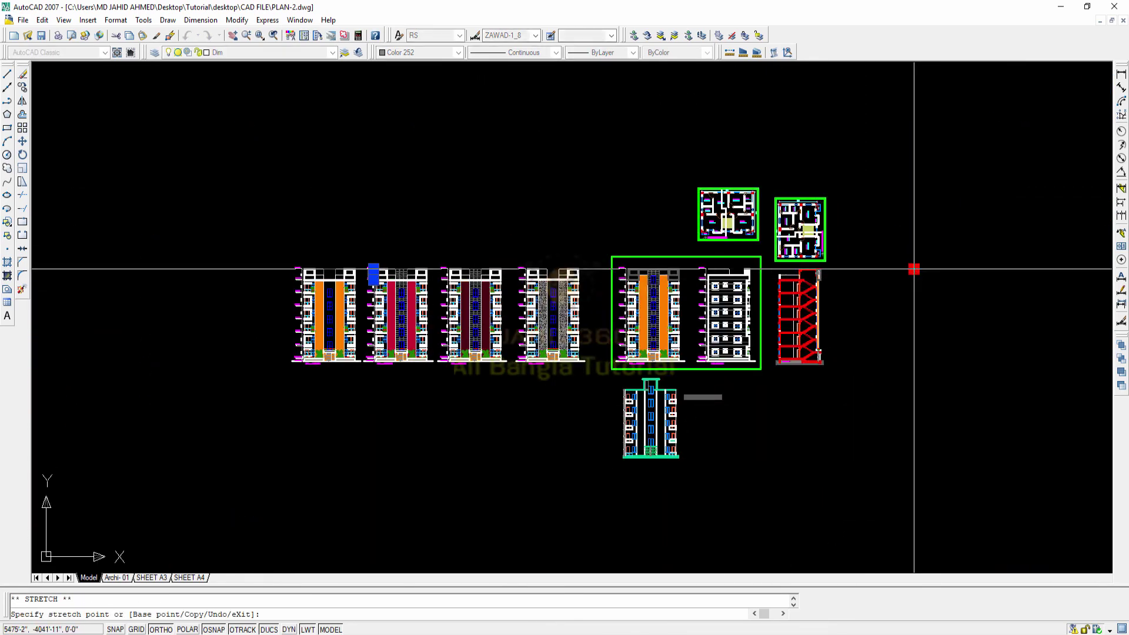
pyautogui.scroll(3, 373, 270)
pyautogui.scroll(3, 462, 239)
pyautogui.scroll(2, 454, 231)
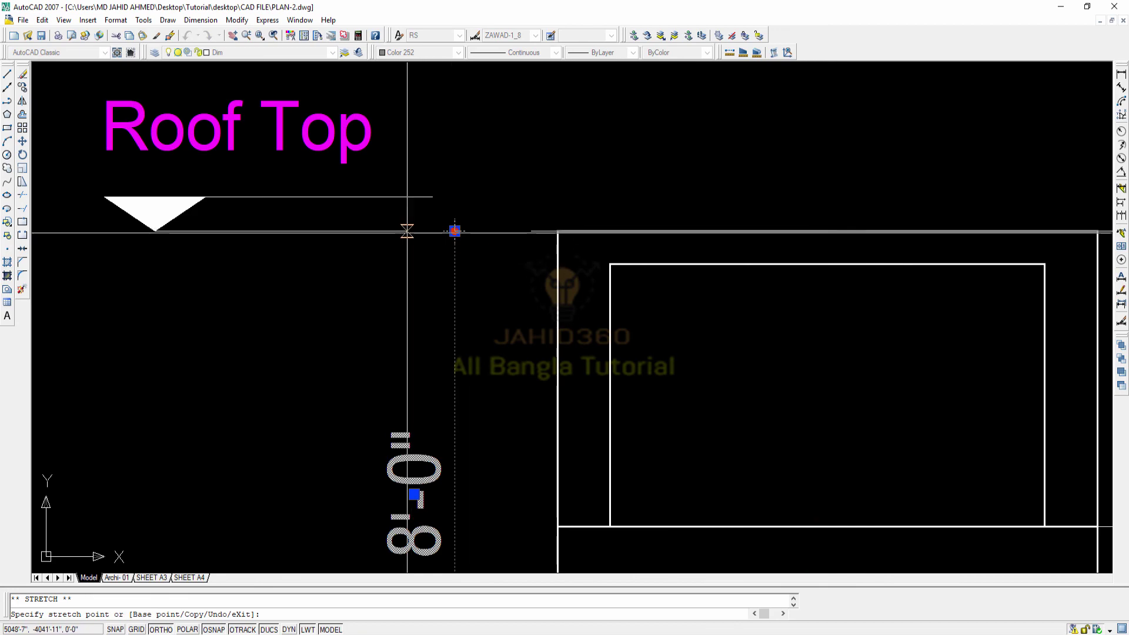
pyautogui.click(455, 230)
pyautogui.scroll(-3, 453, 230)
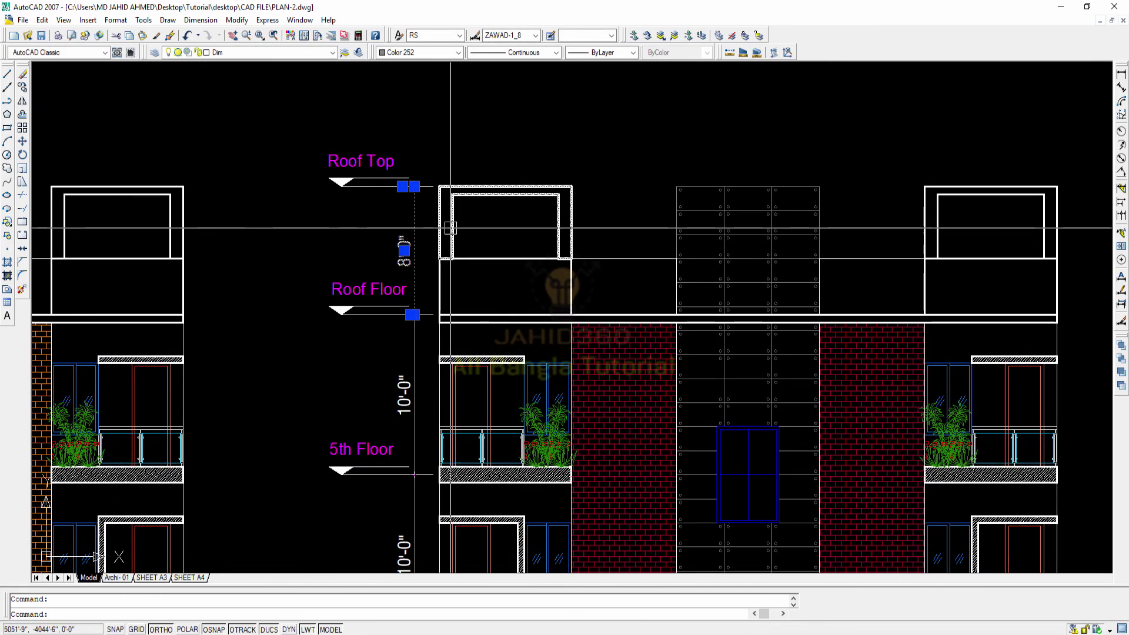
pyautogui.press('Escape')
pyautogui.scroll(-2, 451, 229)
pyautogui.scroll(-3, 412, 265)
pyautogui.scroll(-2, 423, 247)
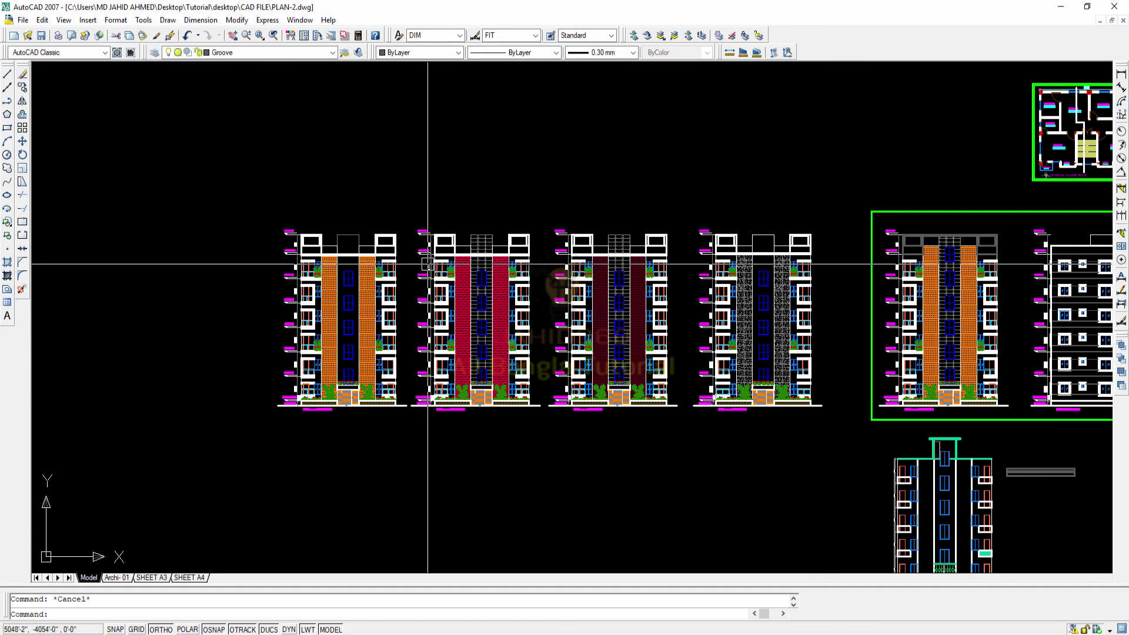
pyautogui.moveTo(416, 259); pyautogui.dragTo(397, 210, button='middle')
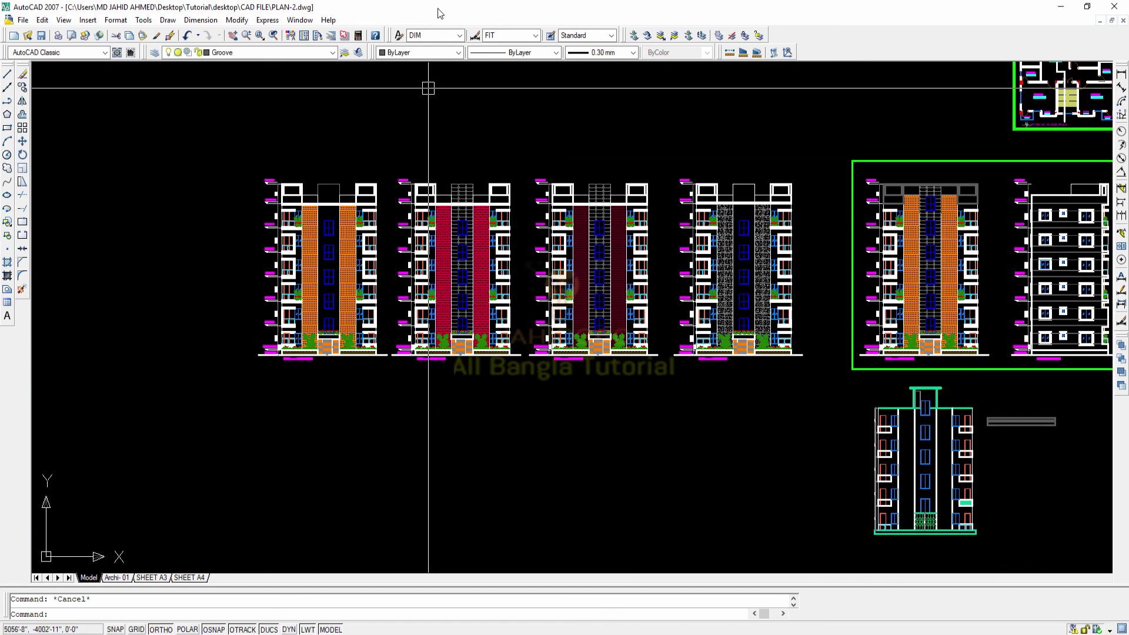
pyautogui.click(300, 20)
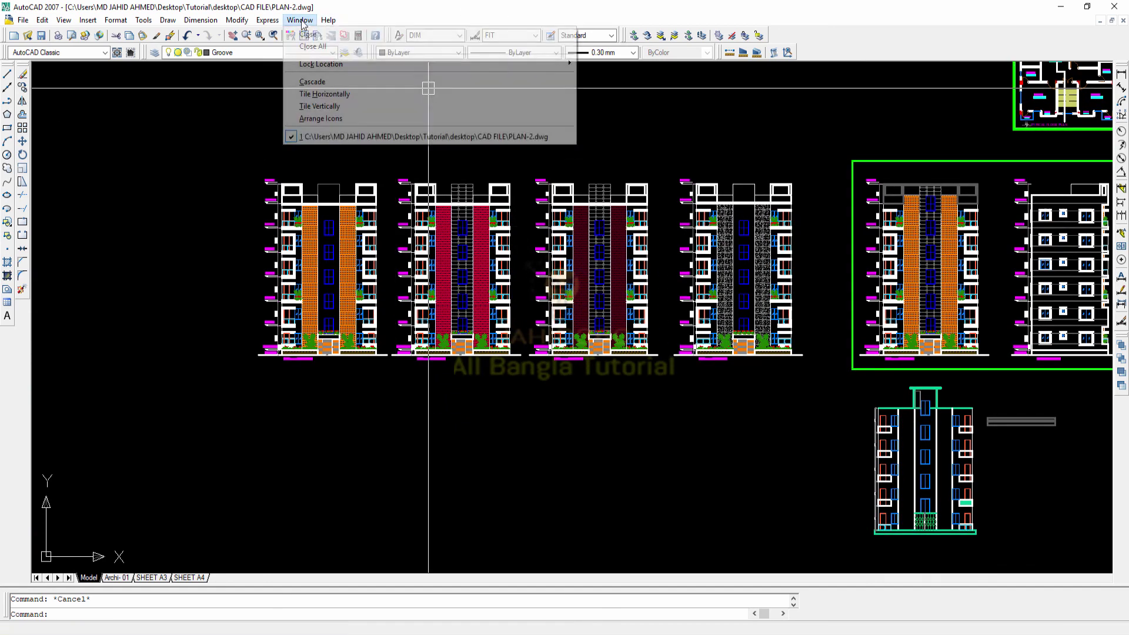
pyautogui.click(314, 139)
pyautogui.click(266, 136)
pyautogui.press('Escape')
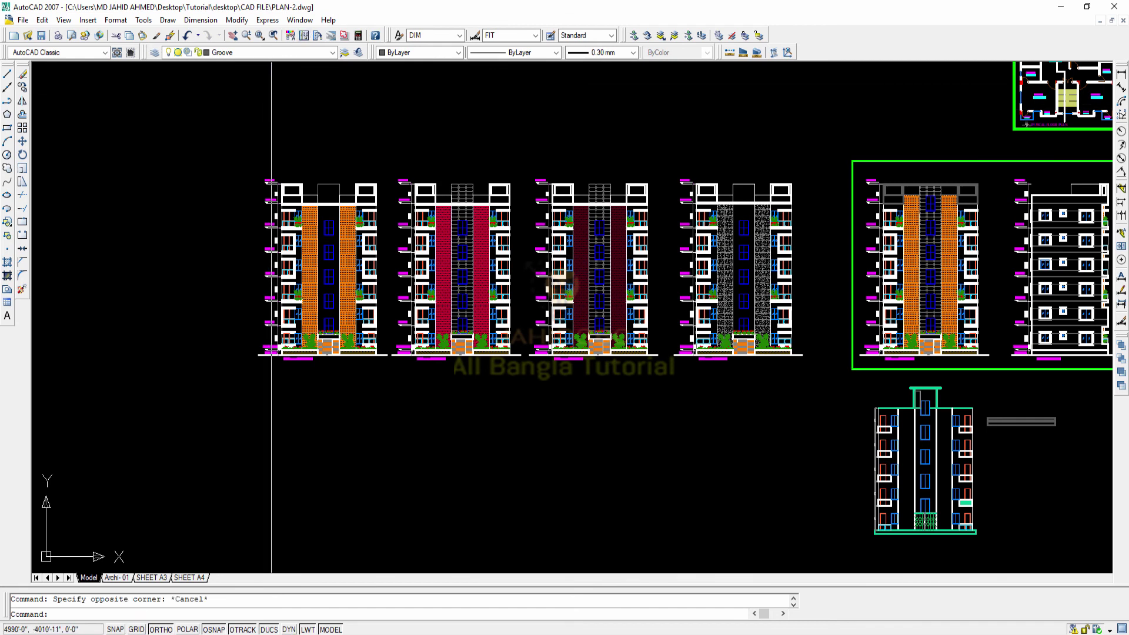